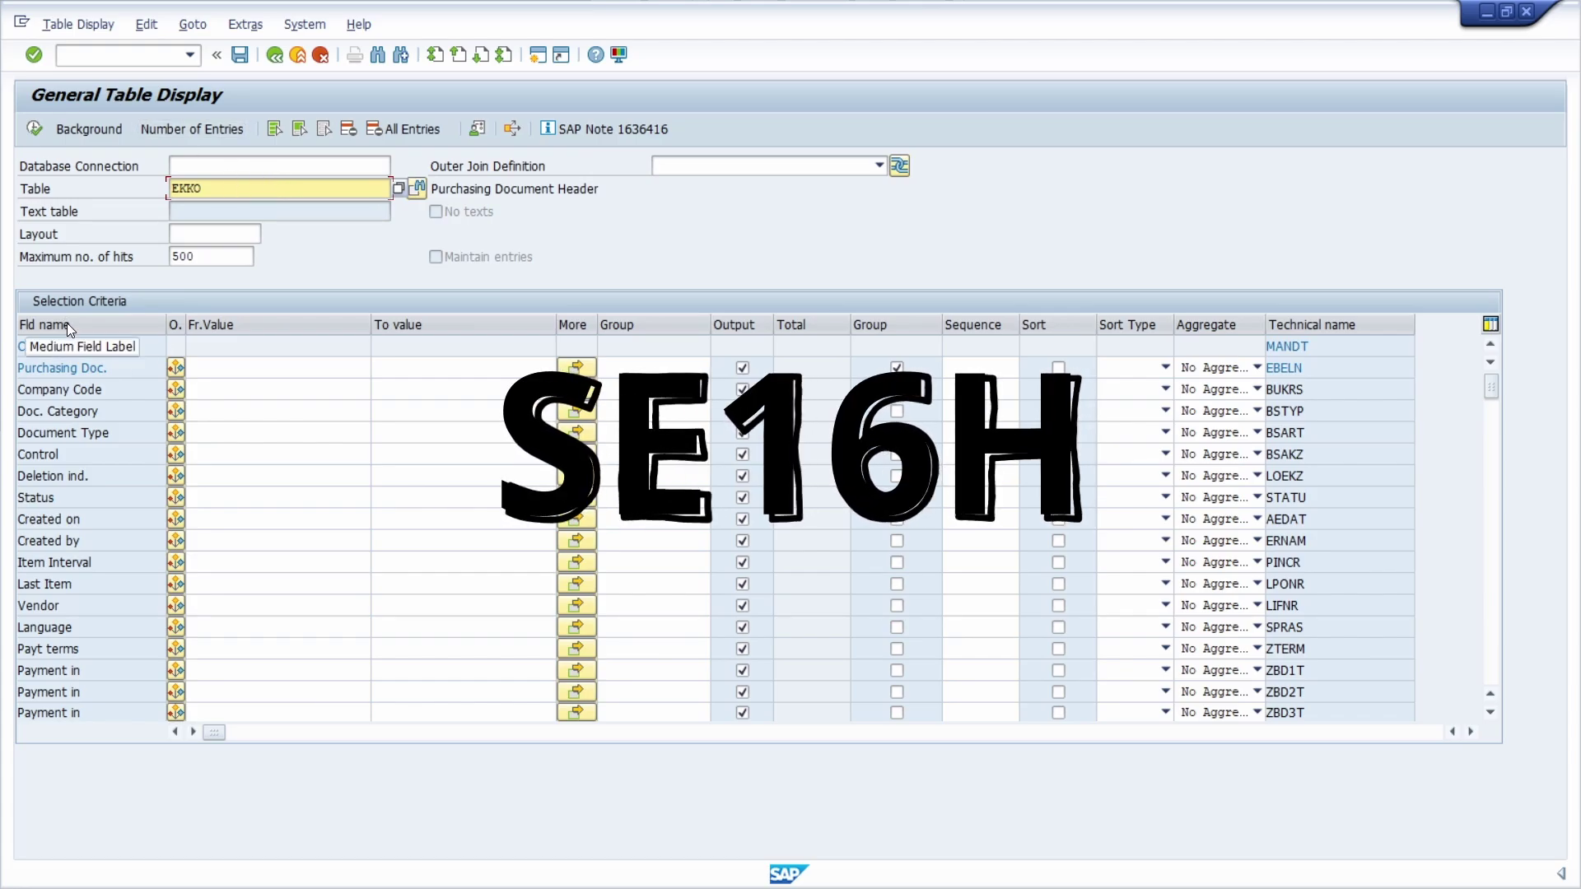
Step: Enter the transaction code SE16H in the command field and place the cursor in the Database Connection field
left_click(121, 62)
type("SE16H")
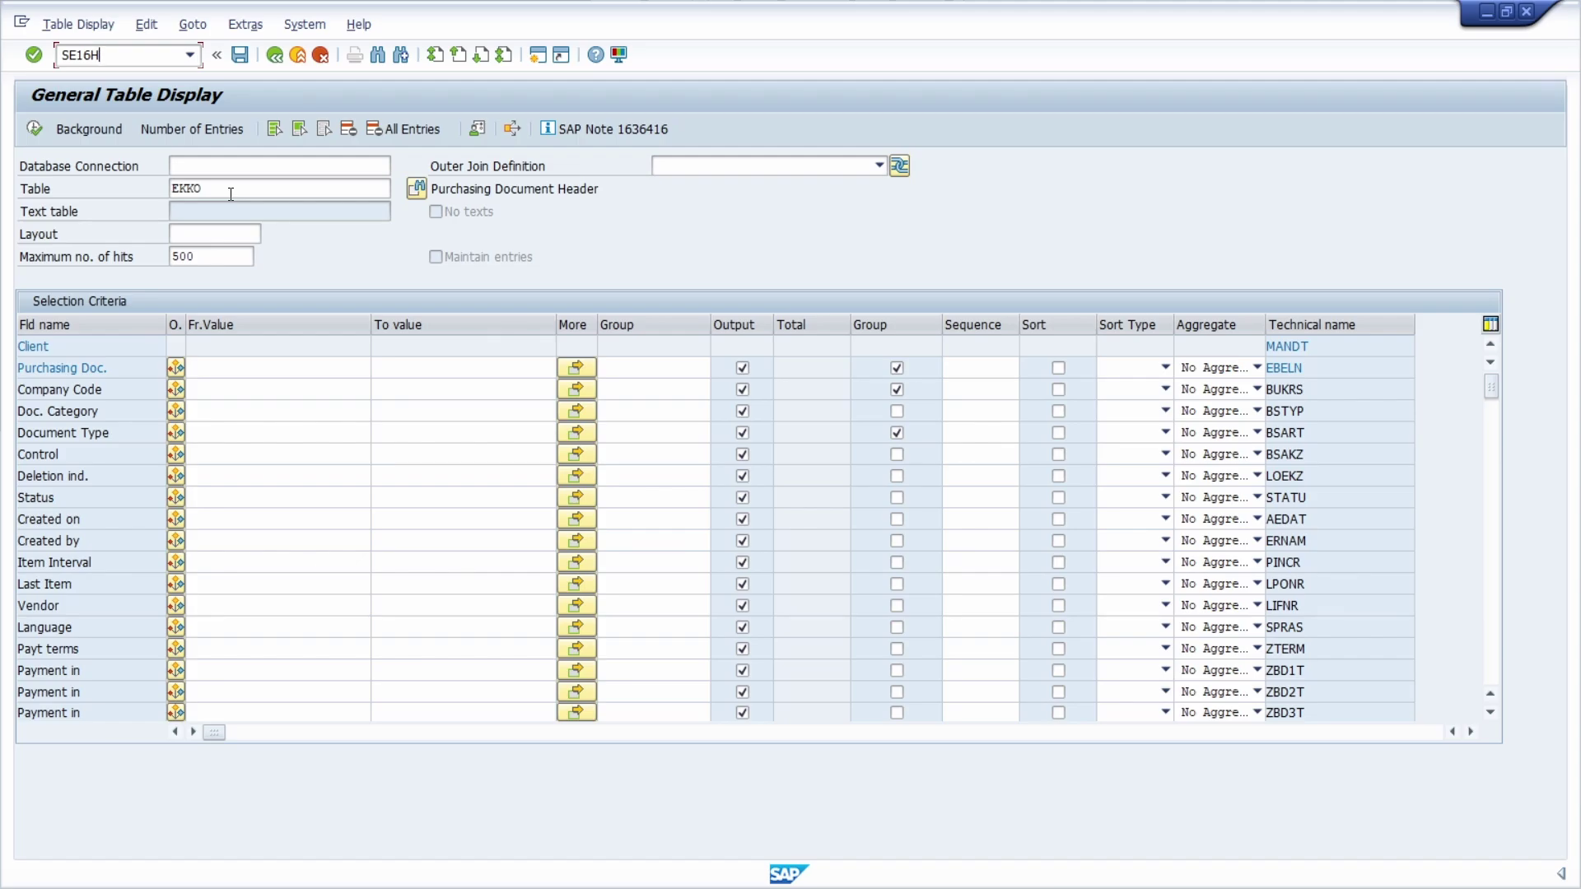
left_click(213, 167)
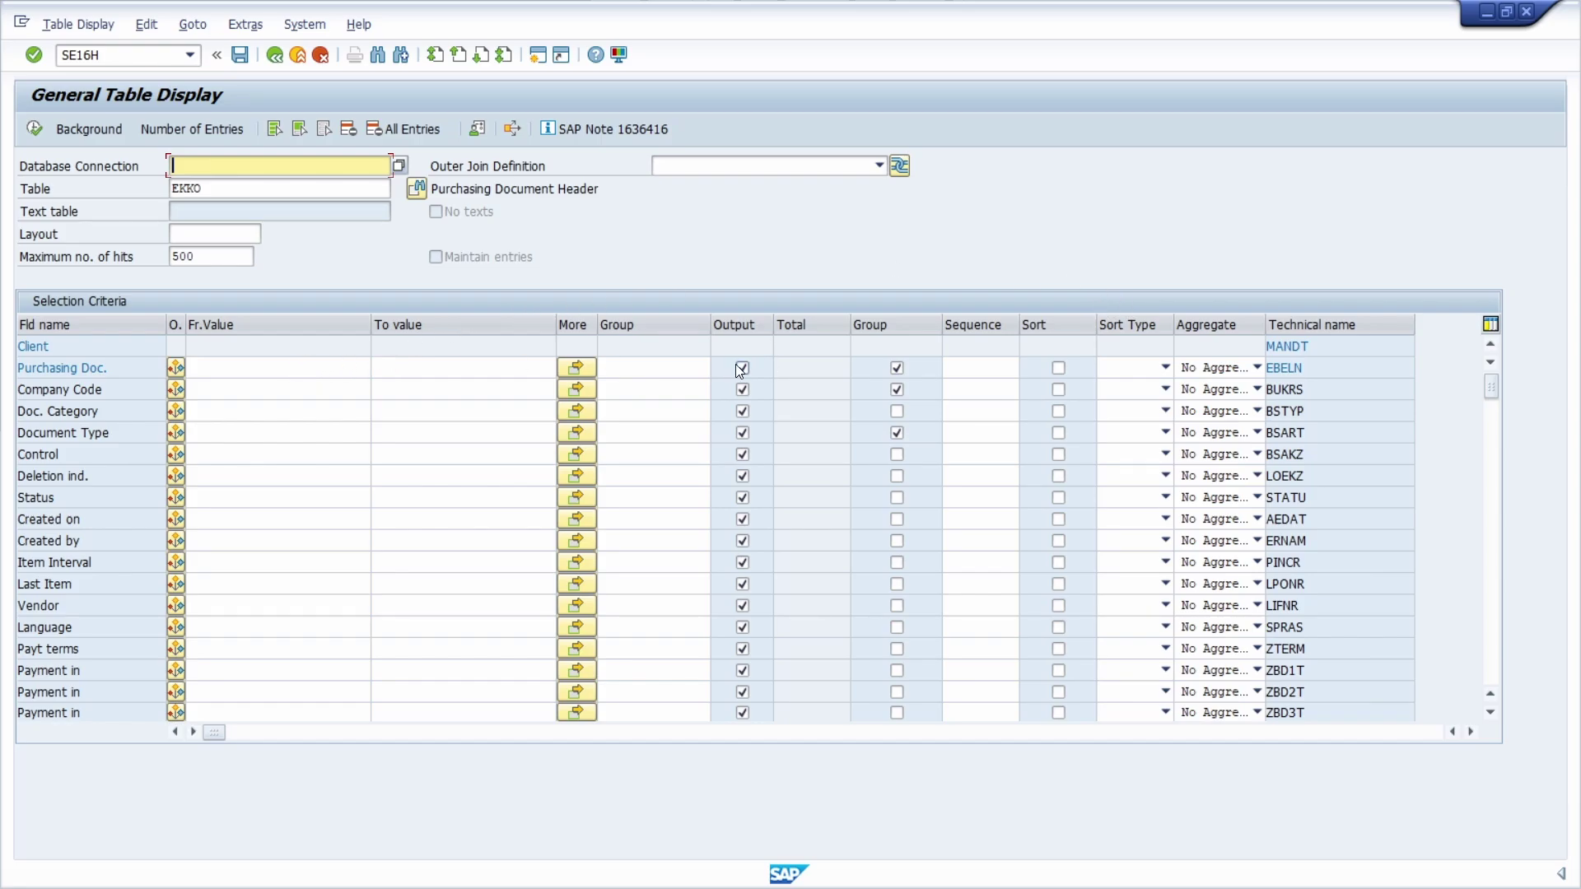
Step: Turn off grouping for the Purchasing Doc., Company Code and Document Type fields of table EKKO
left_click(896, 368)
left_click(896, 389)
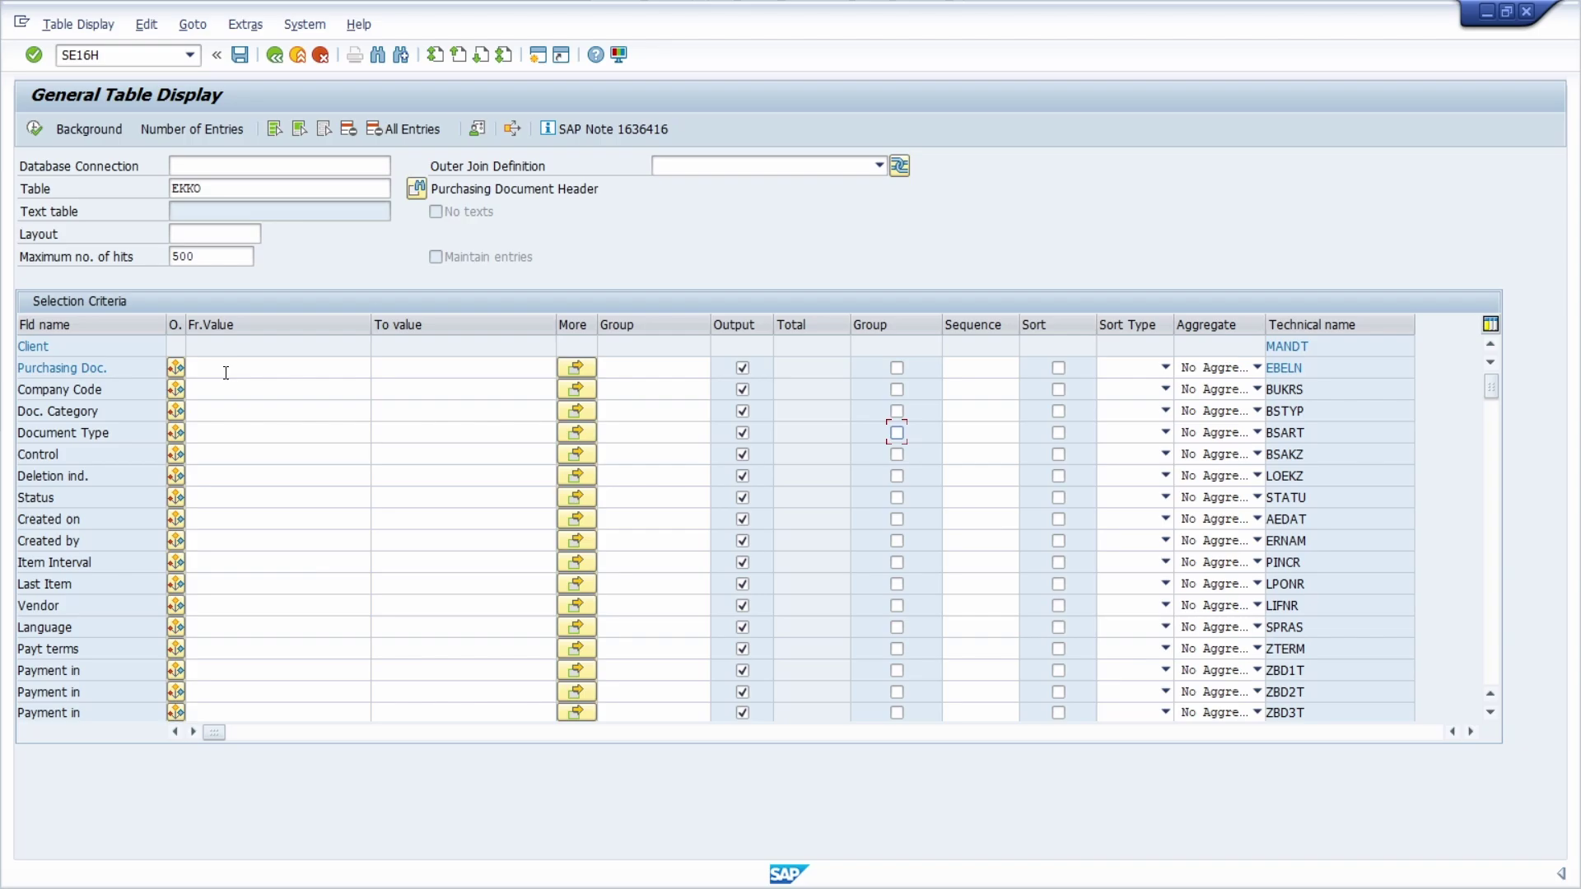
Step: Look up the table through its value help, viewing the Information System search form, and choose EKKO, Purchasing Document Header
double_click(235, 191)
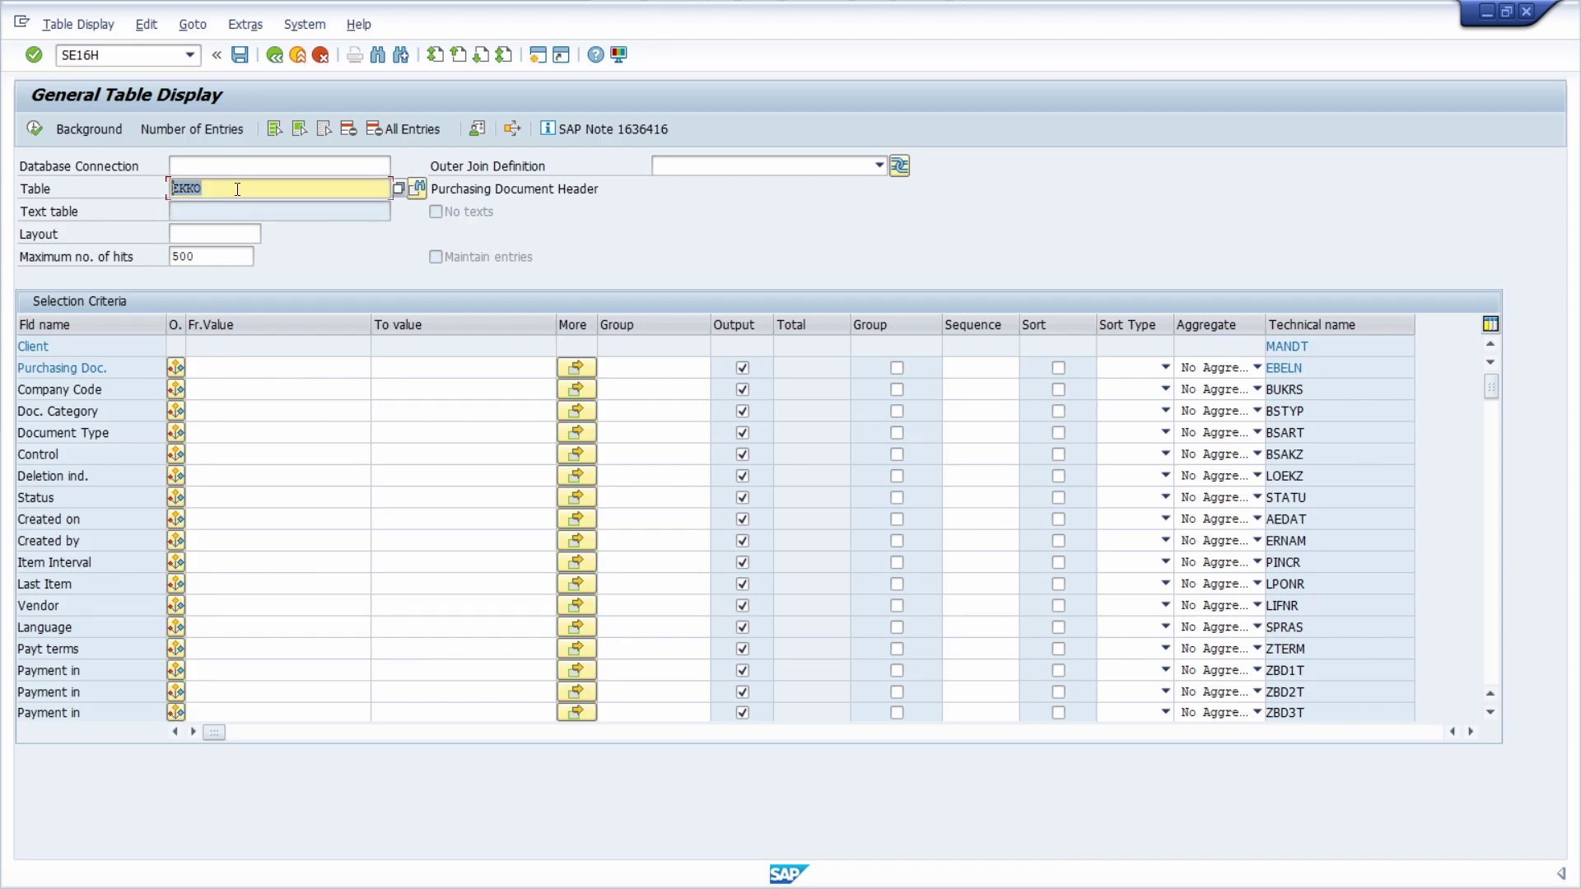
left_click(236, 188)
left_click_drag(433, 191, 651, 190)
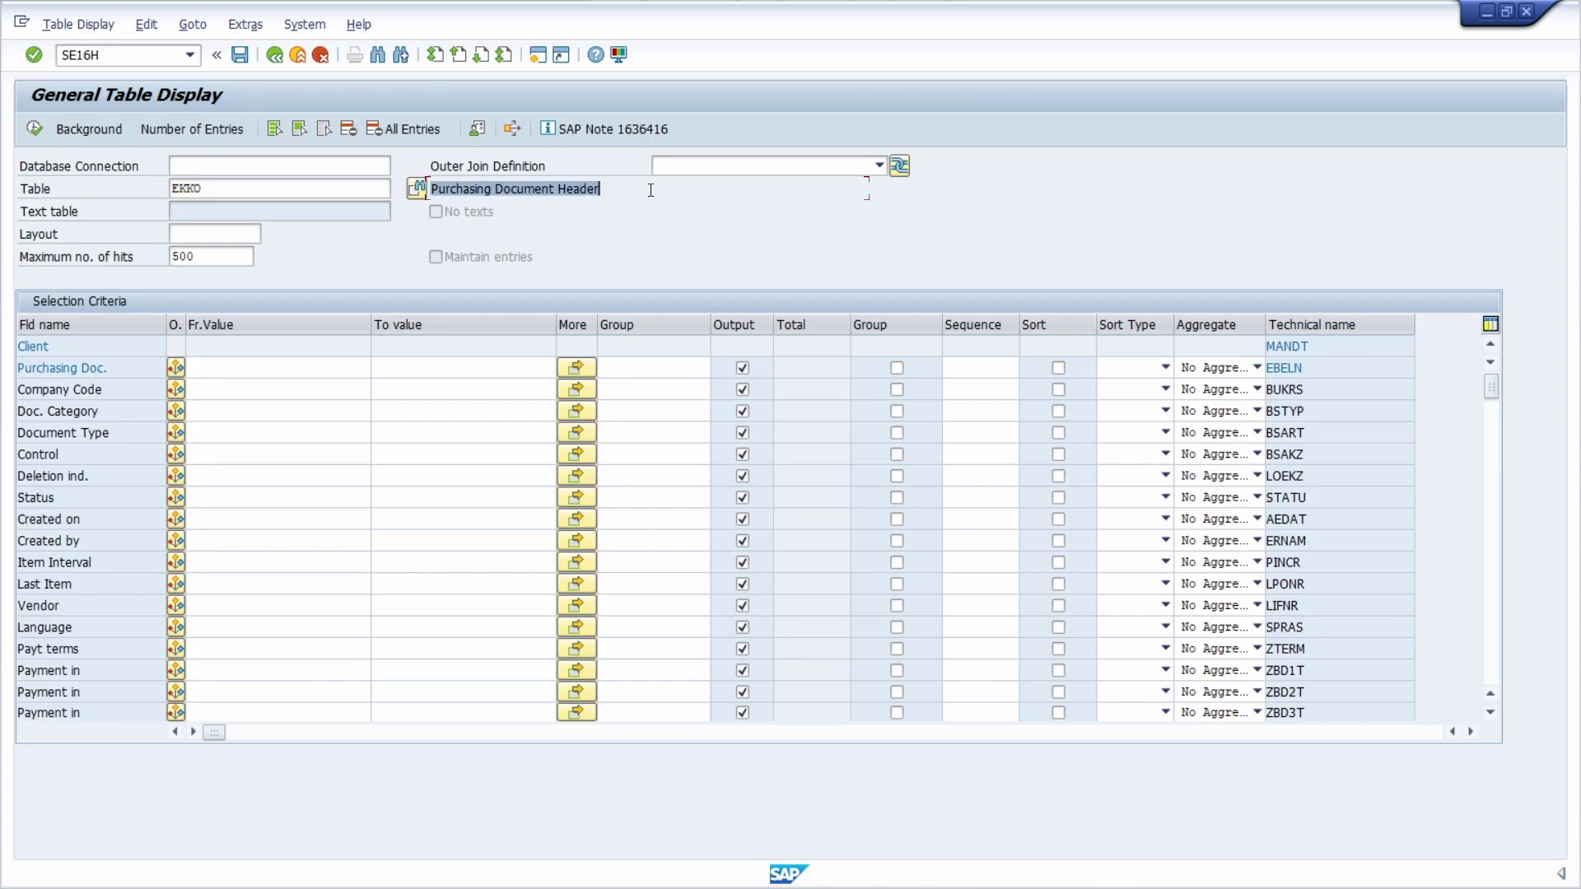
left_click(350, 190)
left_click(400, 188)
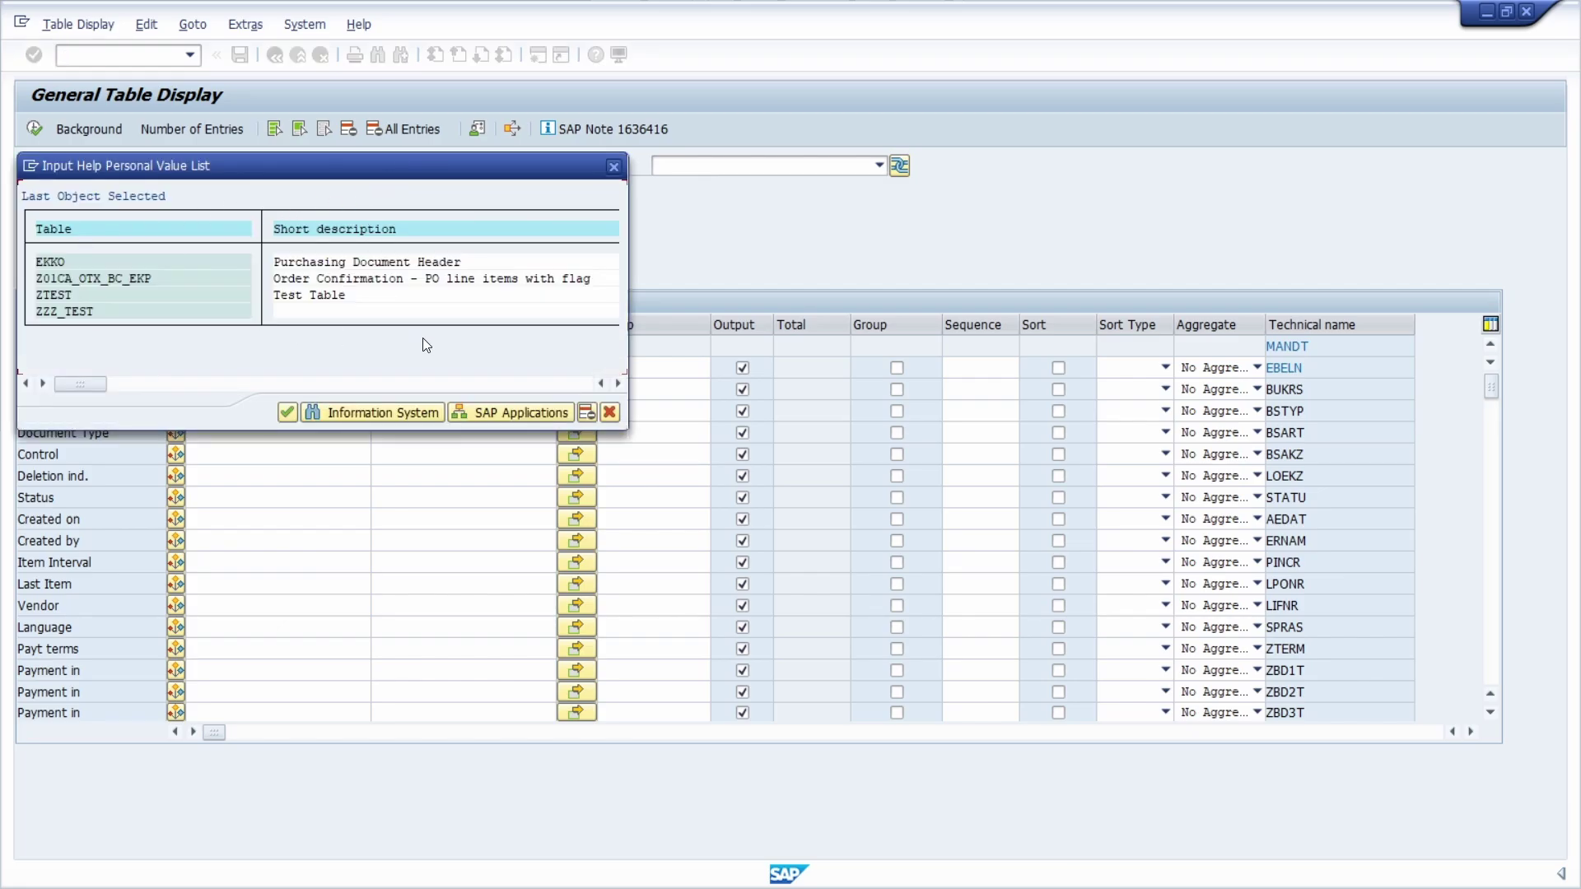
left_click(407, 408)
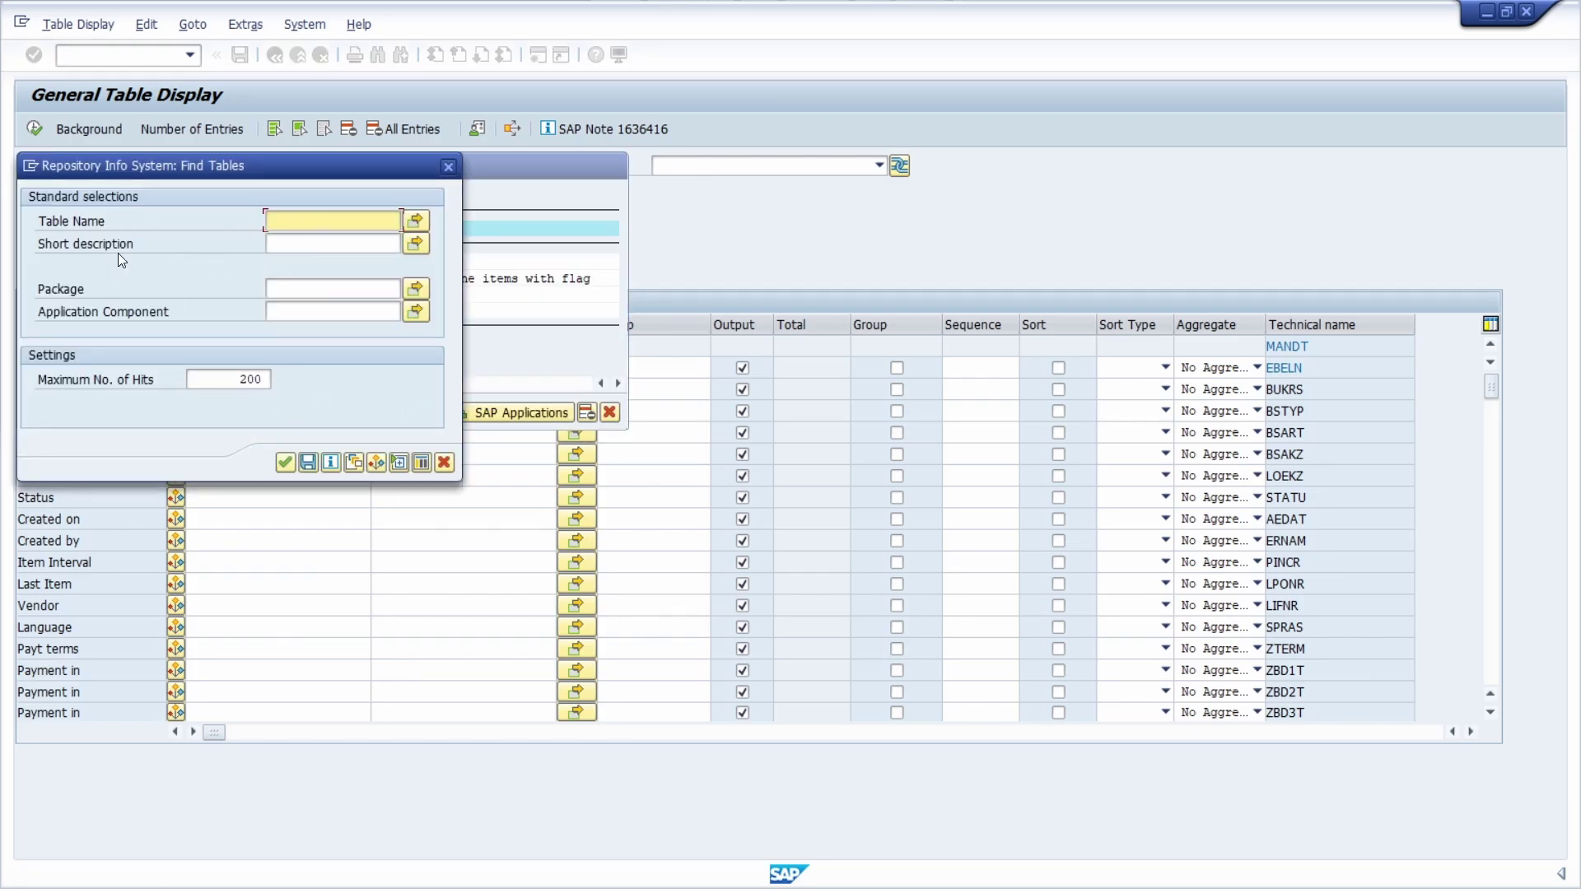
left_click(449, 170)
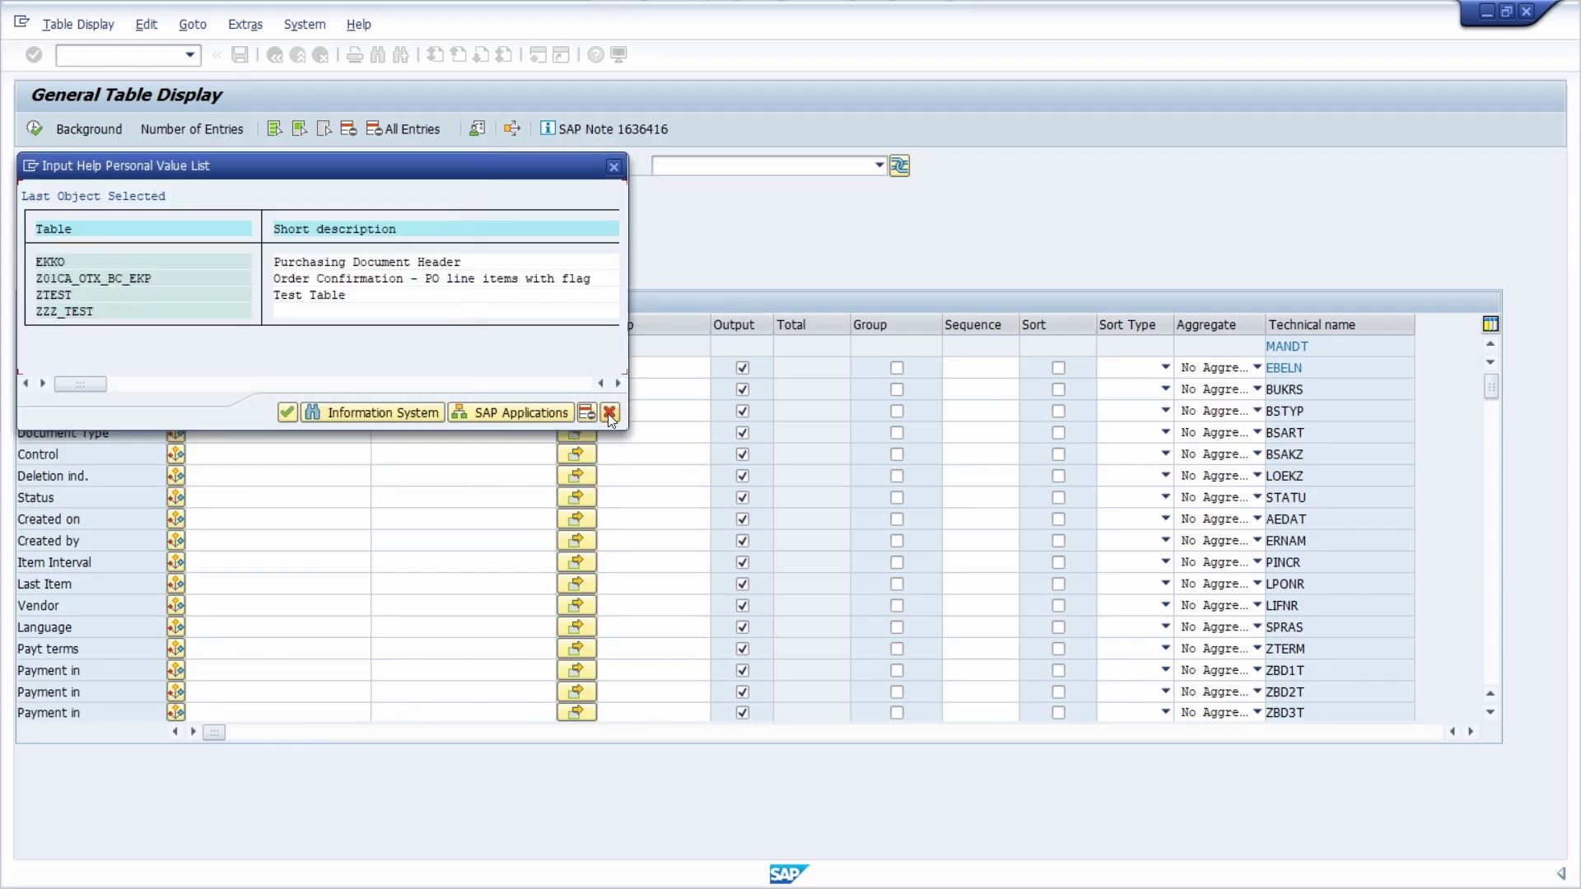
double_click(343, 265)
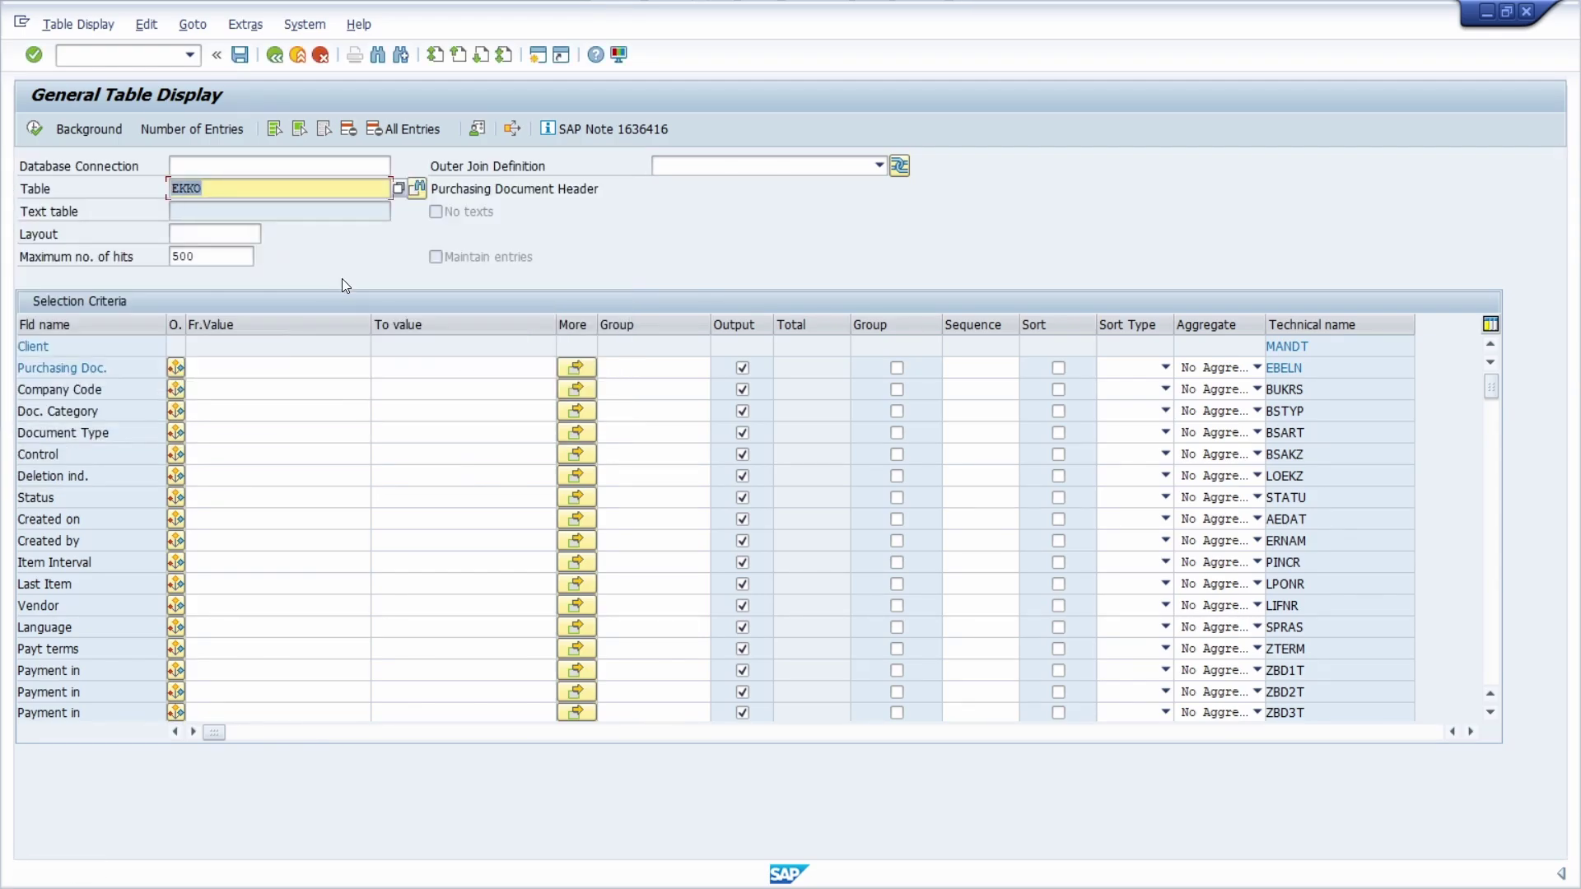
Step: Display the EKKO table entries and check the export formats offered, returning to the selection screen
left_click(234, 193)
left_click(34, 129)
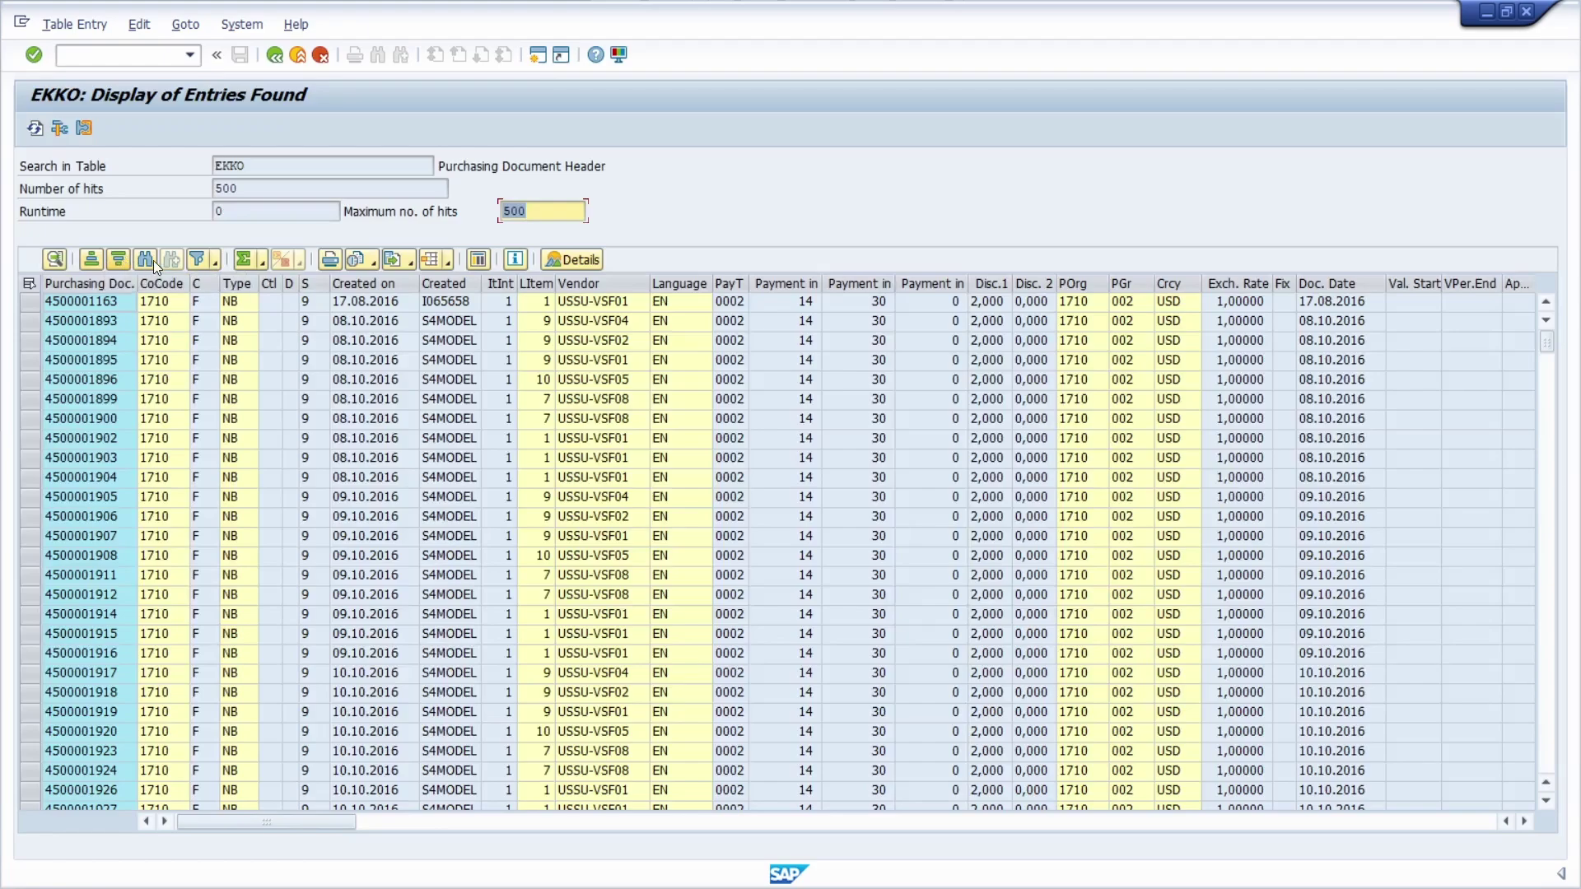
left_click(410, 261)
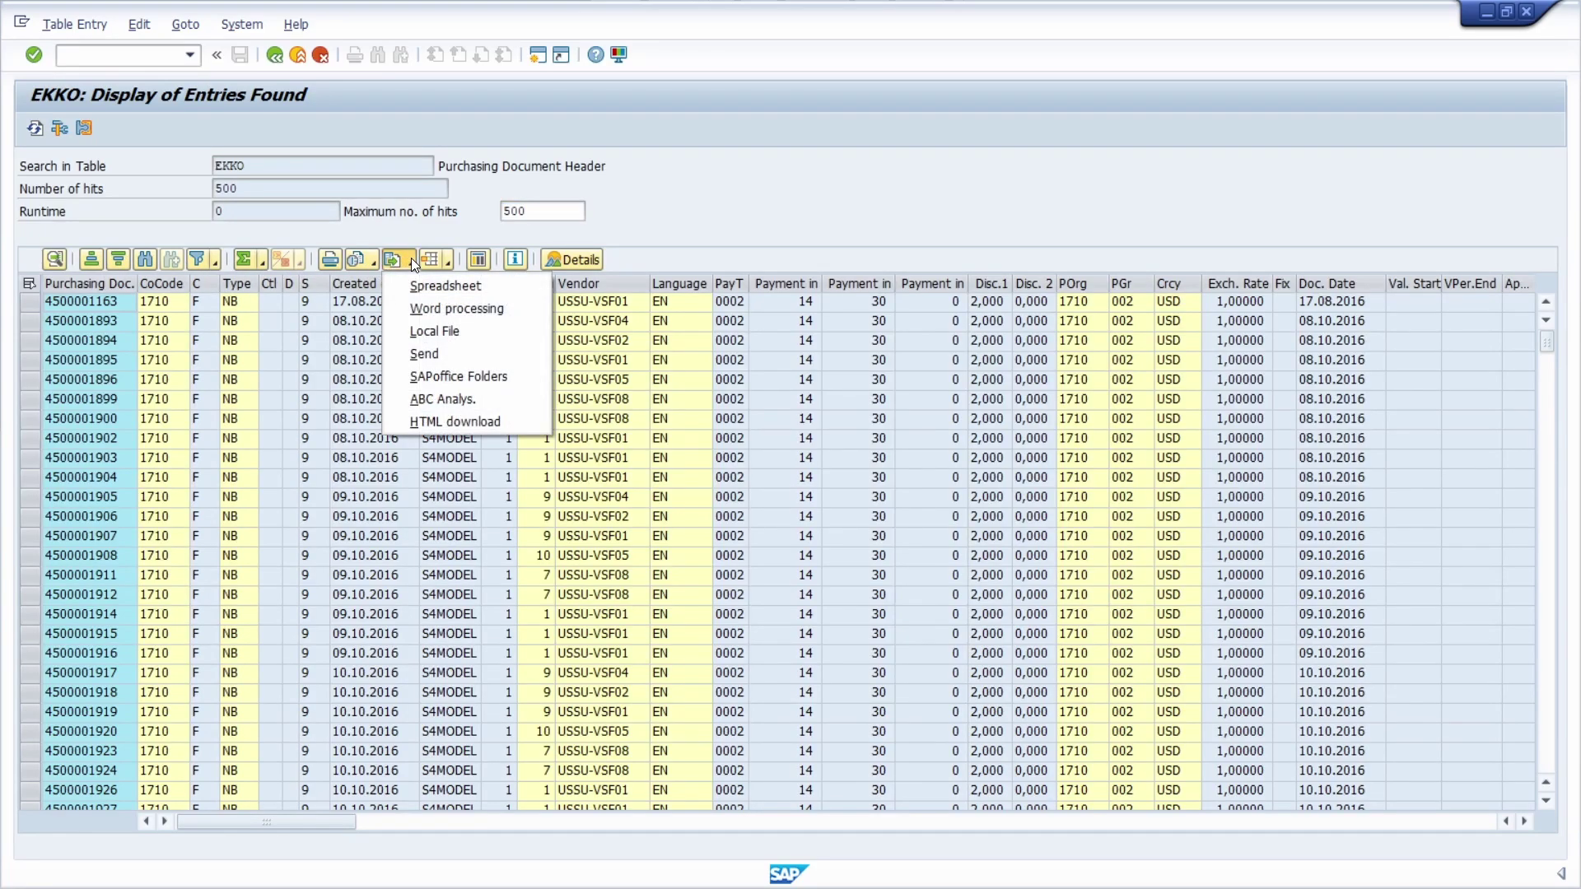
left_click(291, 239)
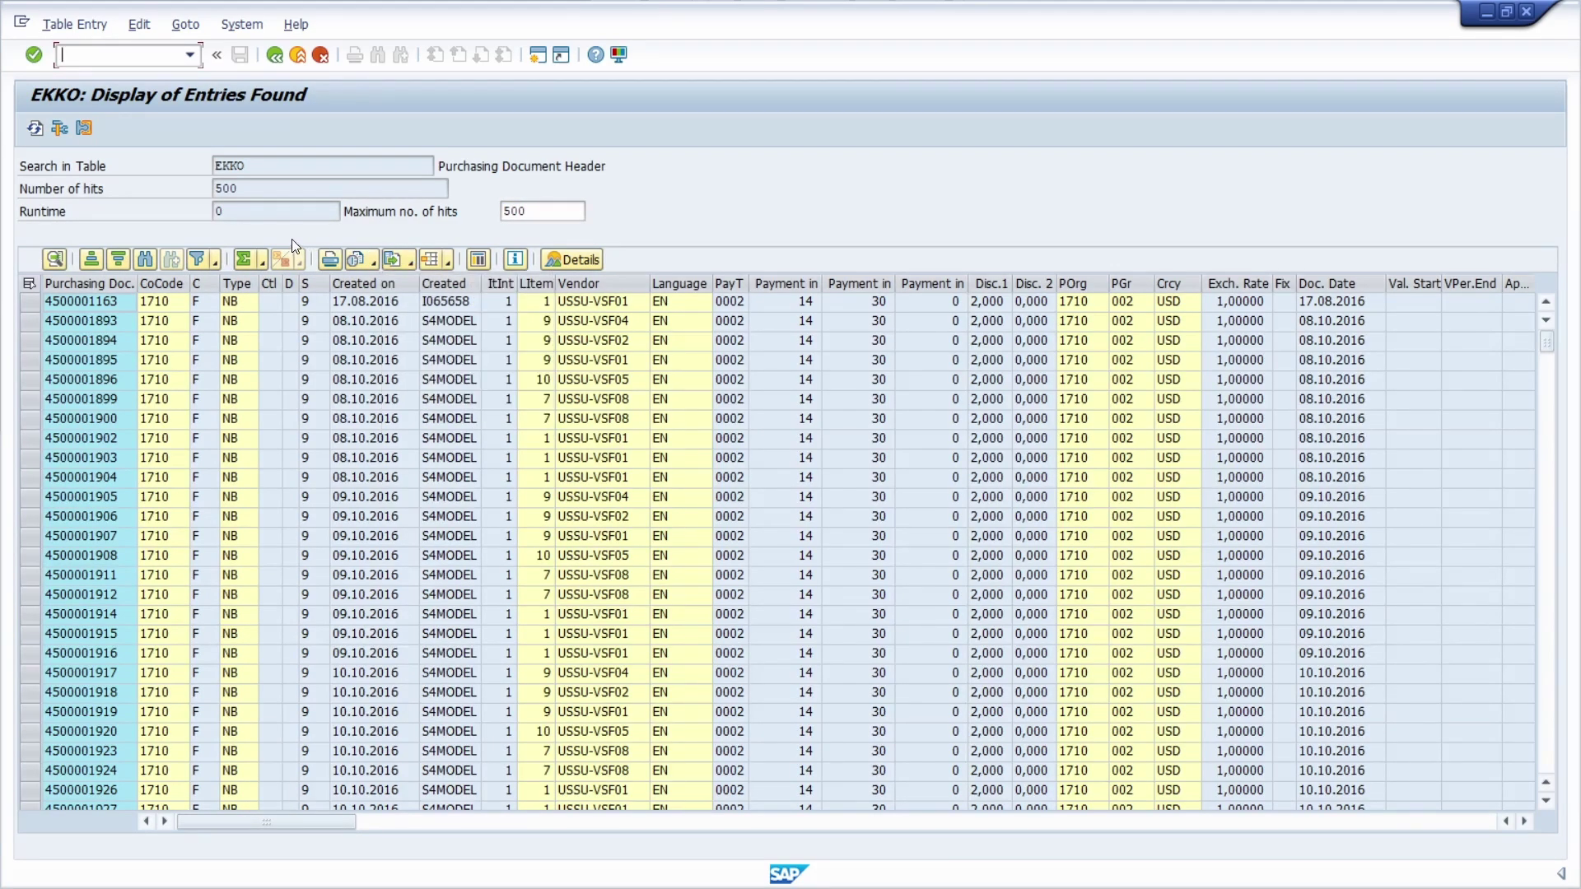
left_click(275, 55)
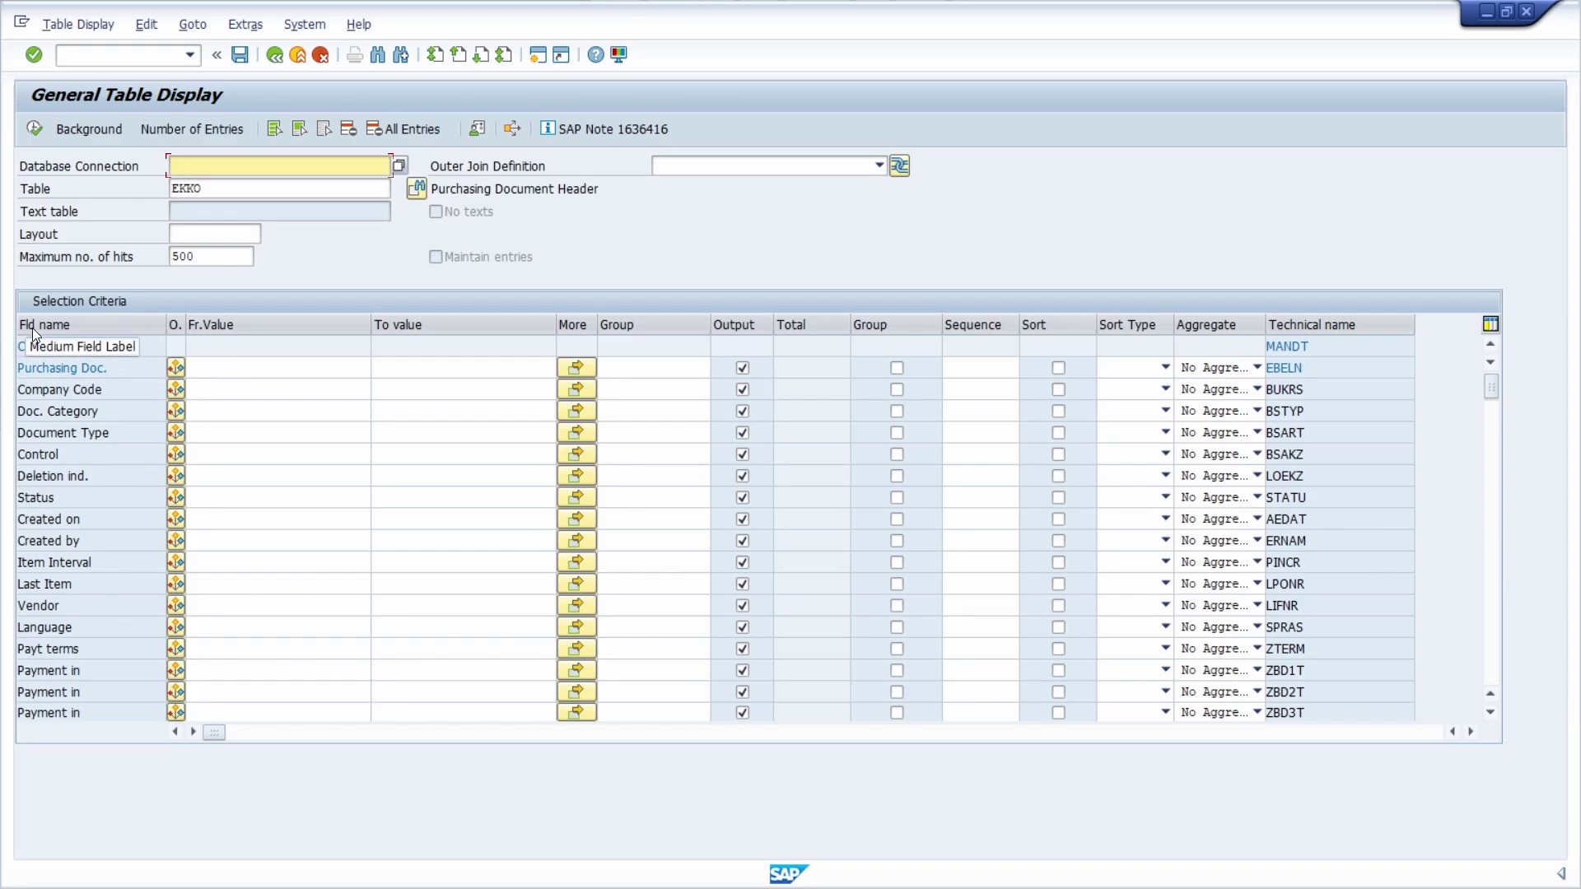
Step: Examine the selection options for the Purchasing Doc. field, highlighting Select: Equal to, and close the list without applying one
left_click(113, 368)
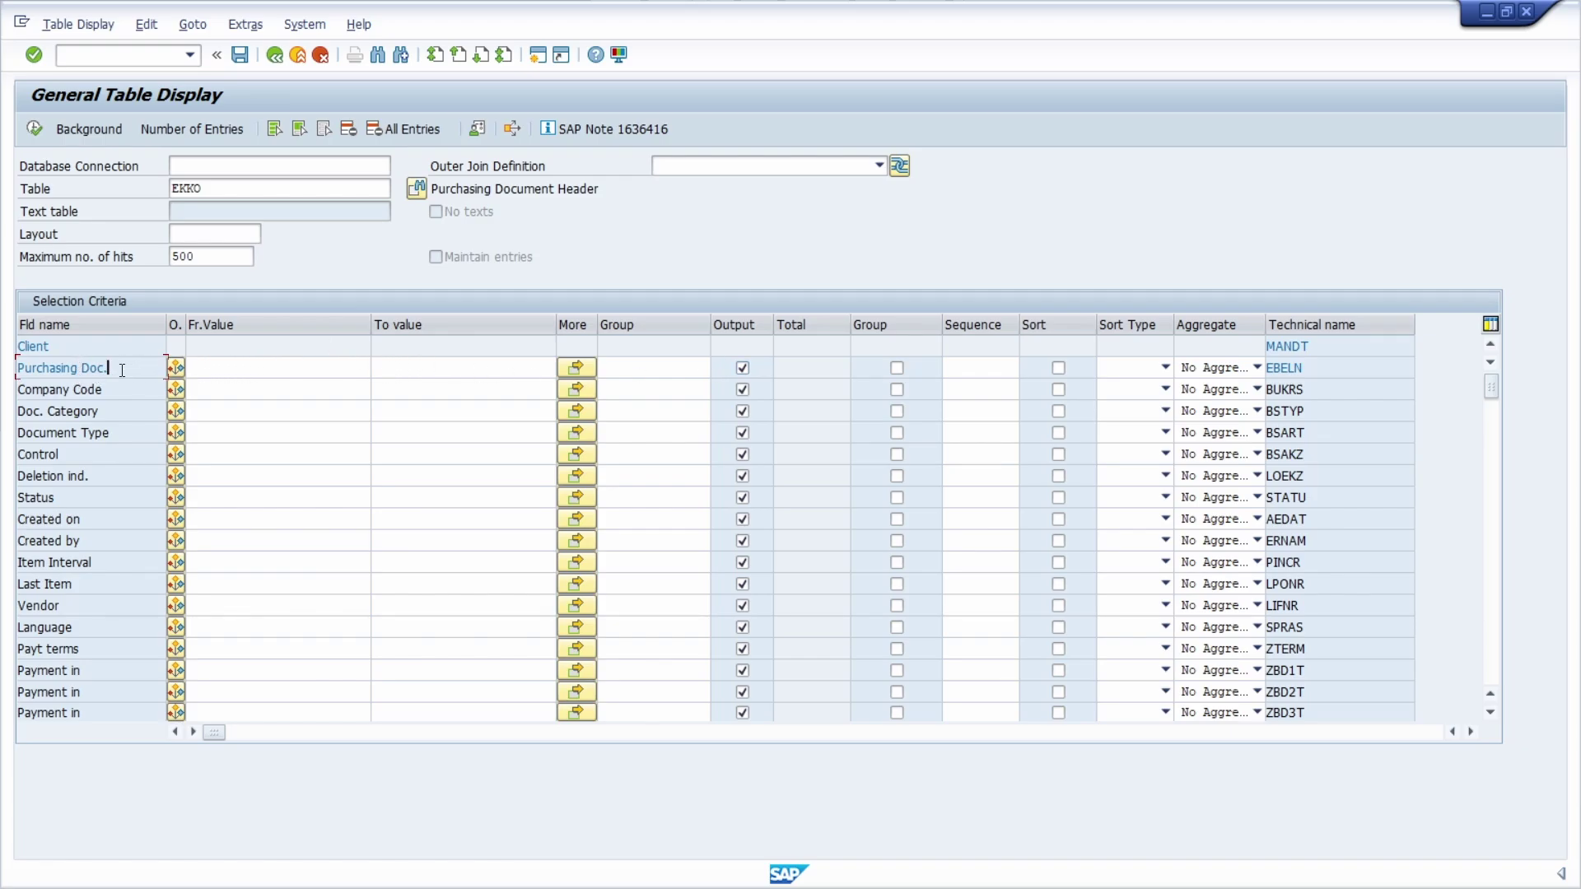
left_click_drag(119, 368, 19, 370)
left_click(133, 368)
left_click(175, 359)
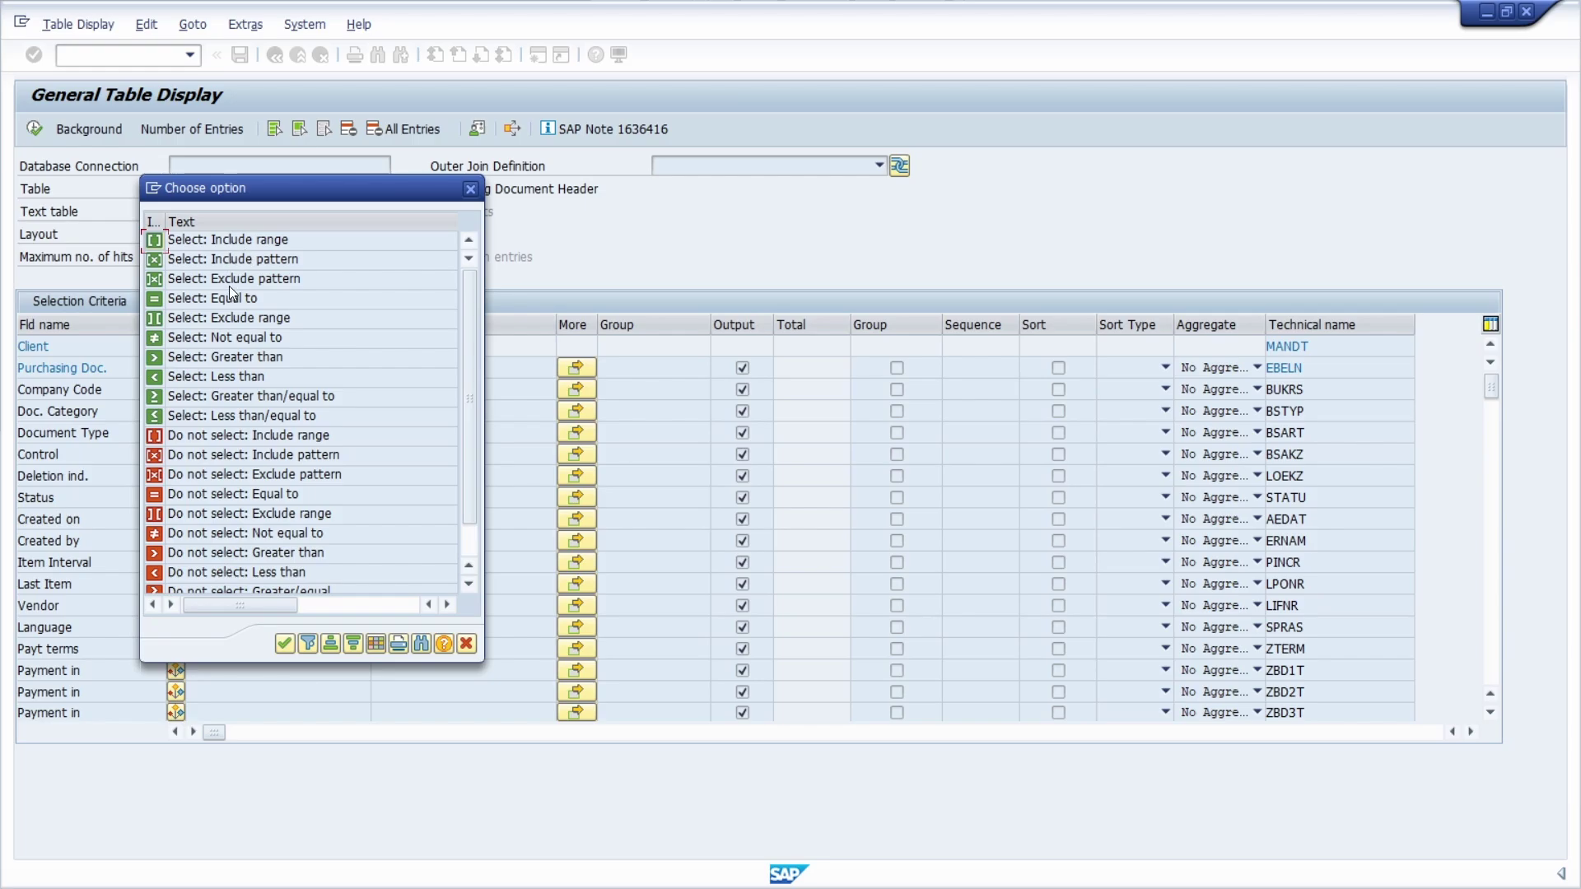
left_click(197, 299)
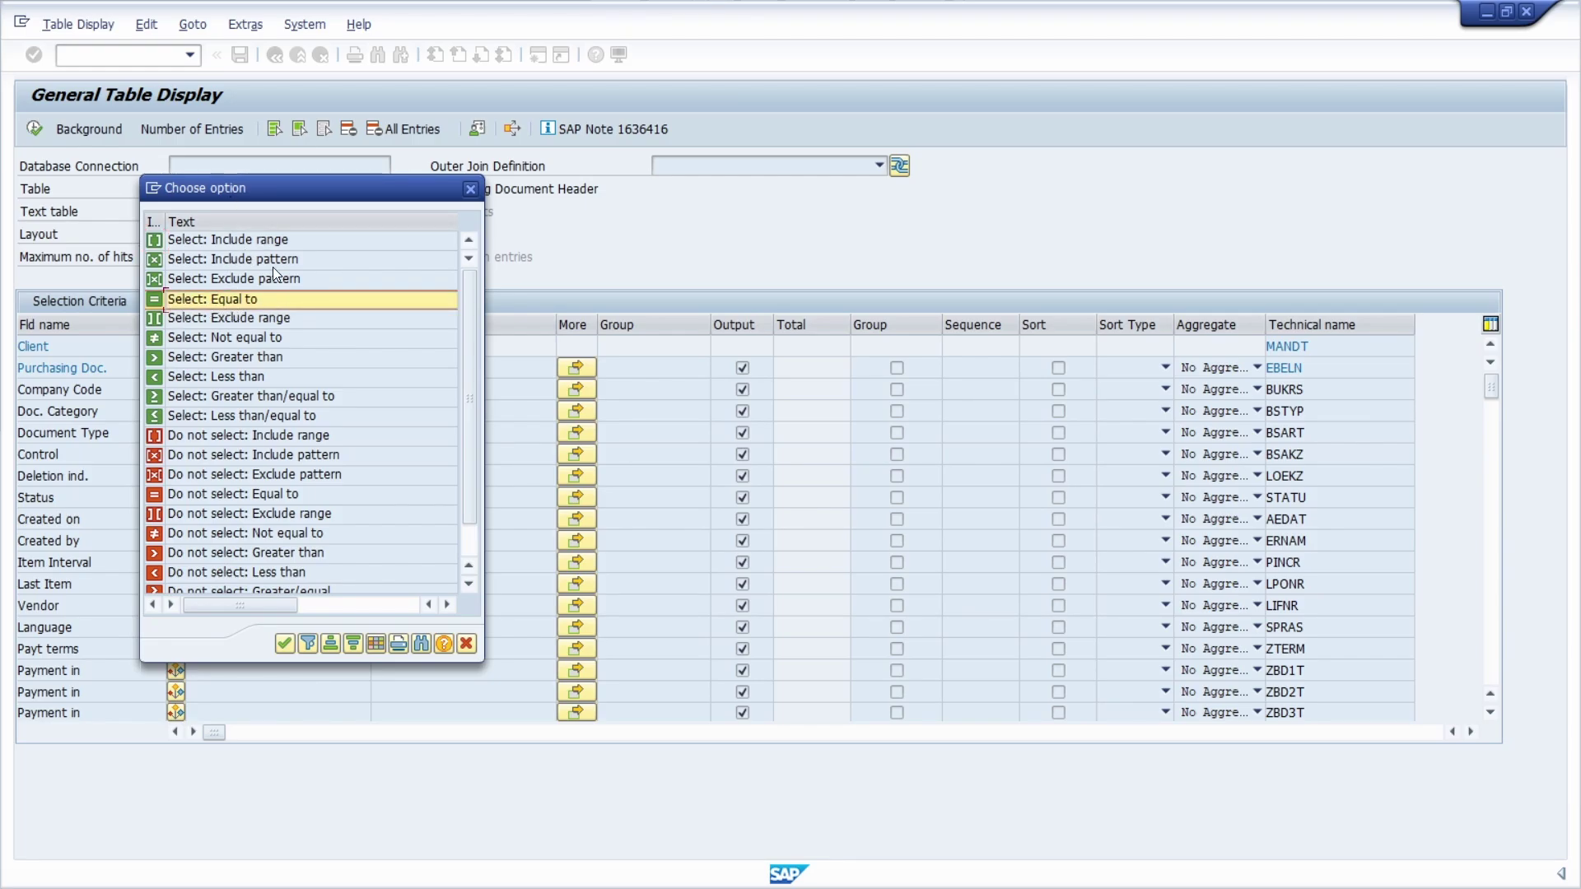
left_click_drag(327, 208, 625, 313)
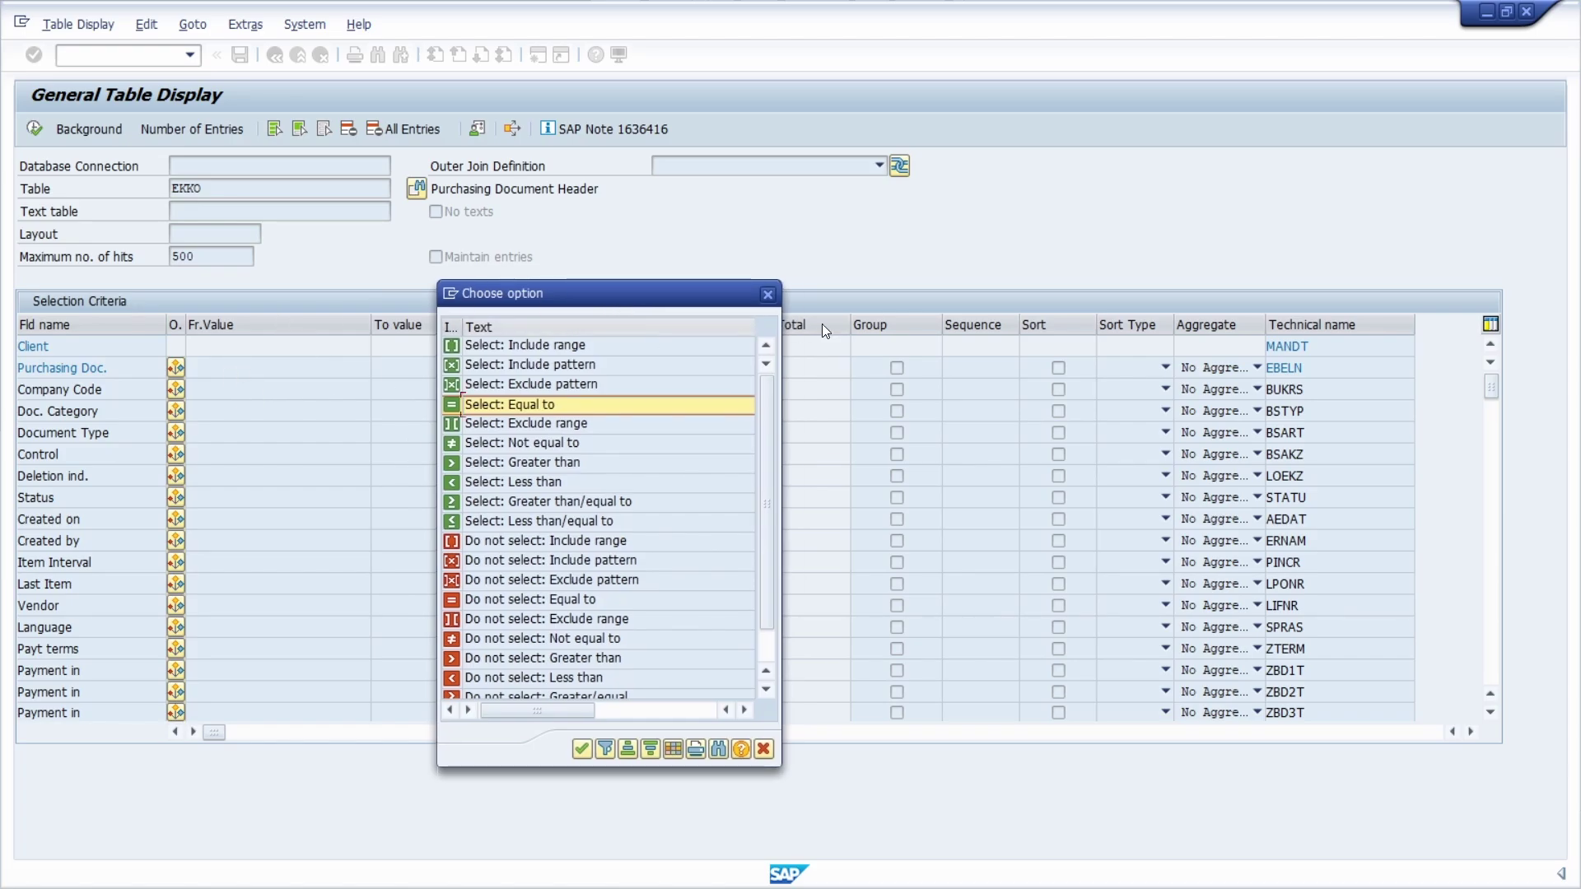
left_click(767, 294)
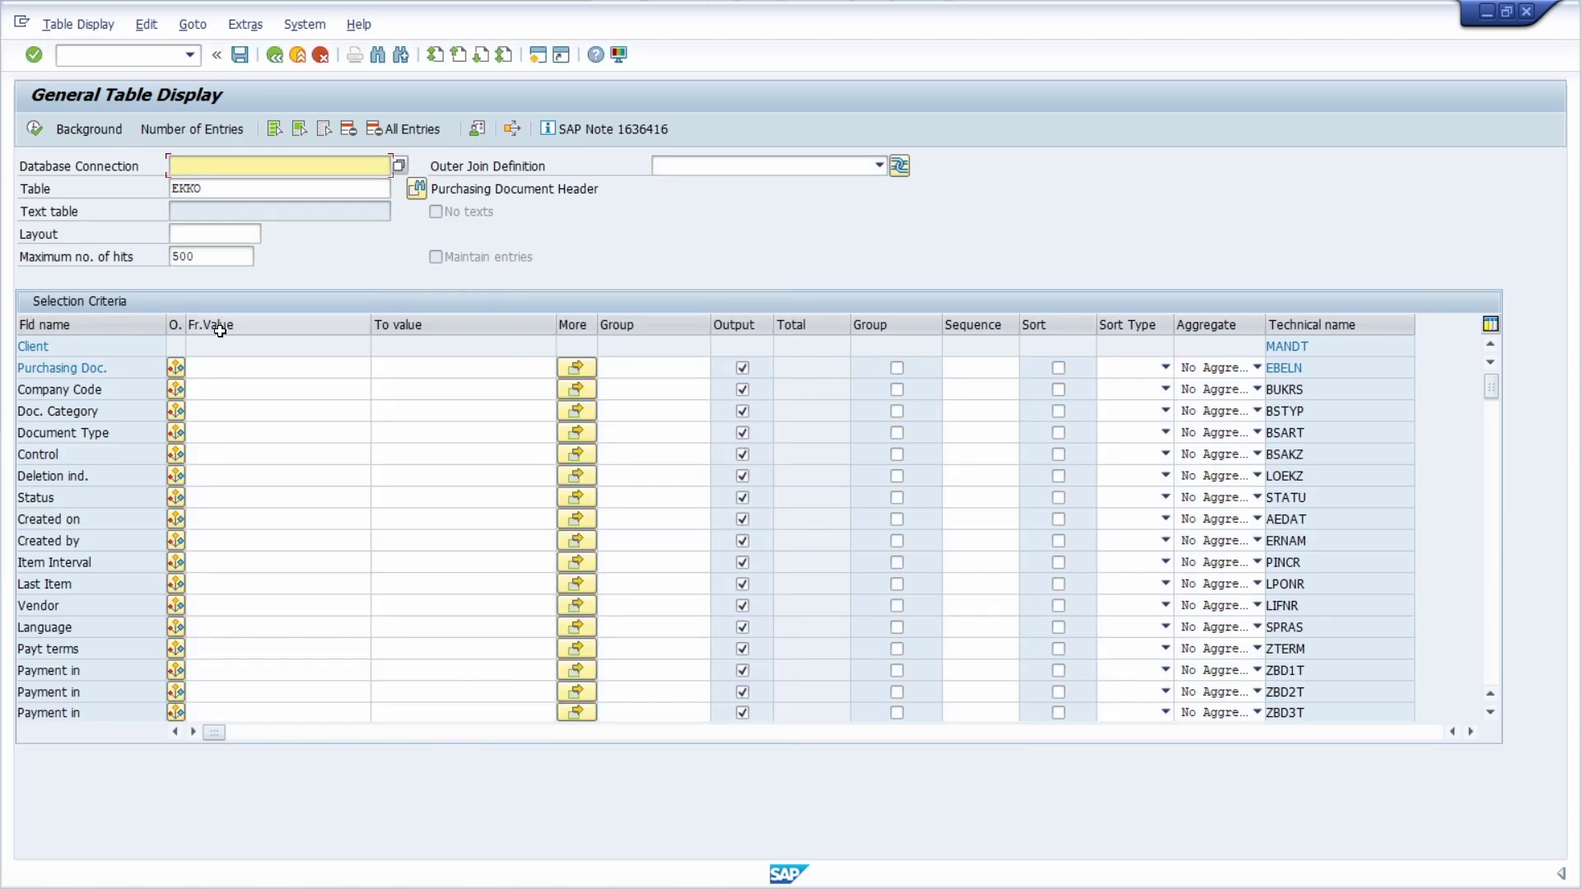
Step: Try the wildcard * as the from-value for the Purchasing Doc. field
left_click(219, 371)
left_click(388, 370)
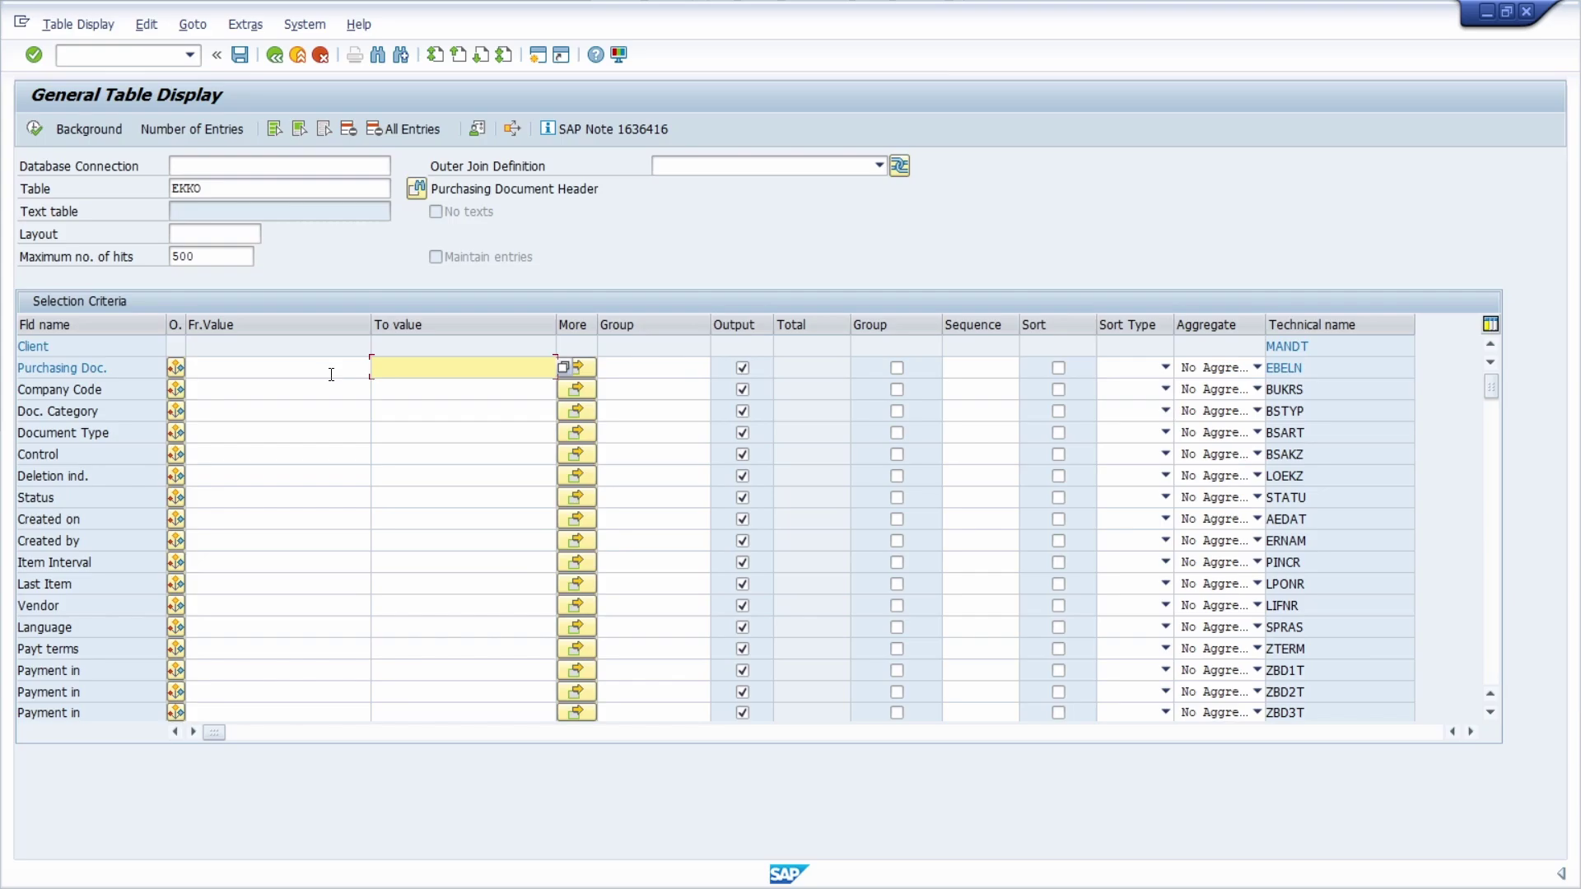
left_click(261, 375)
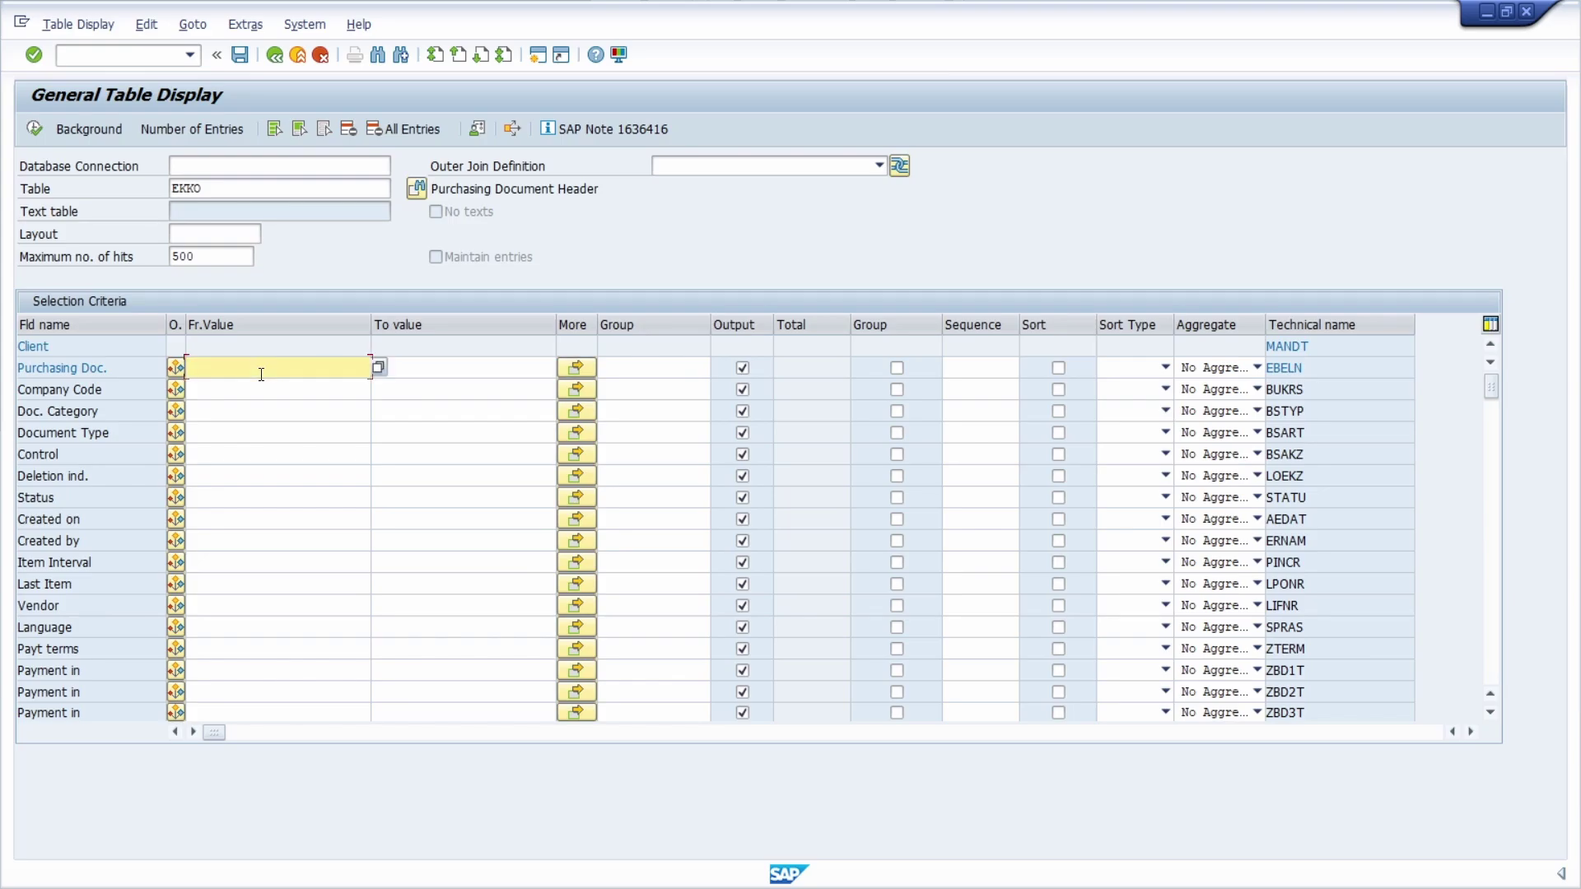
type("*")
left_click(221, 368)
Step: Review the including and excluding comparison options available for Purchasing Doc., from equal and range to the Do not select variants
left_click(175, 368)
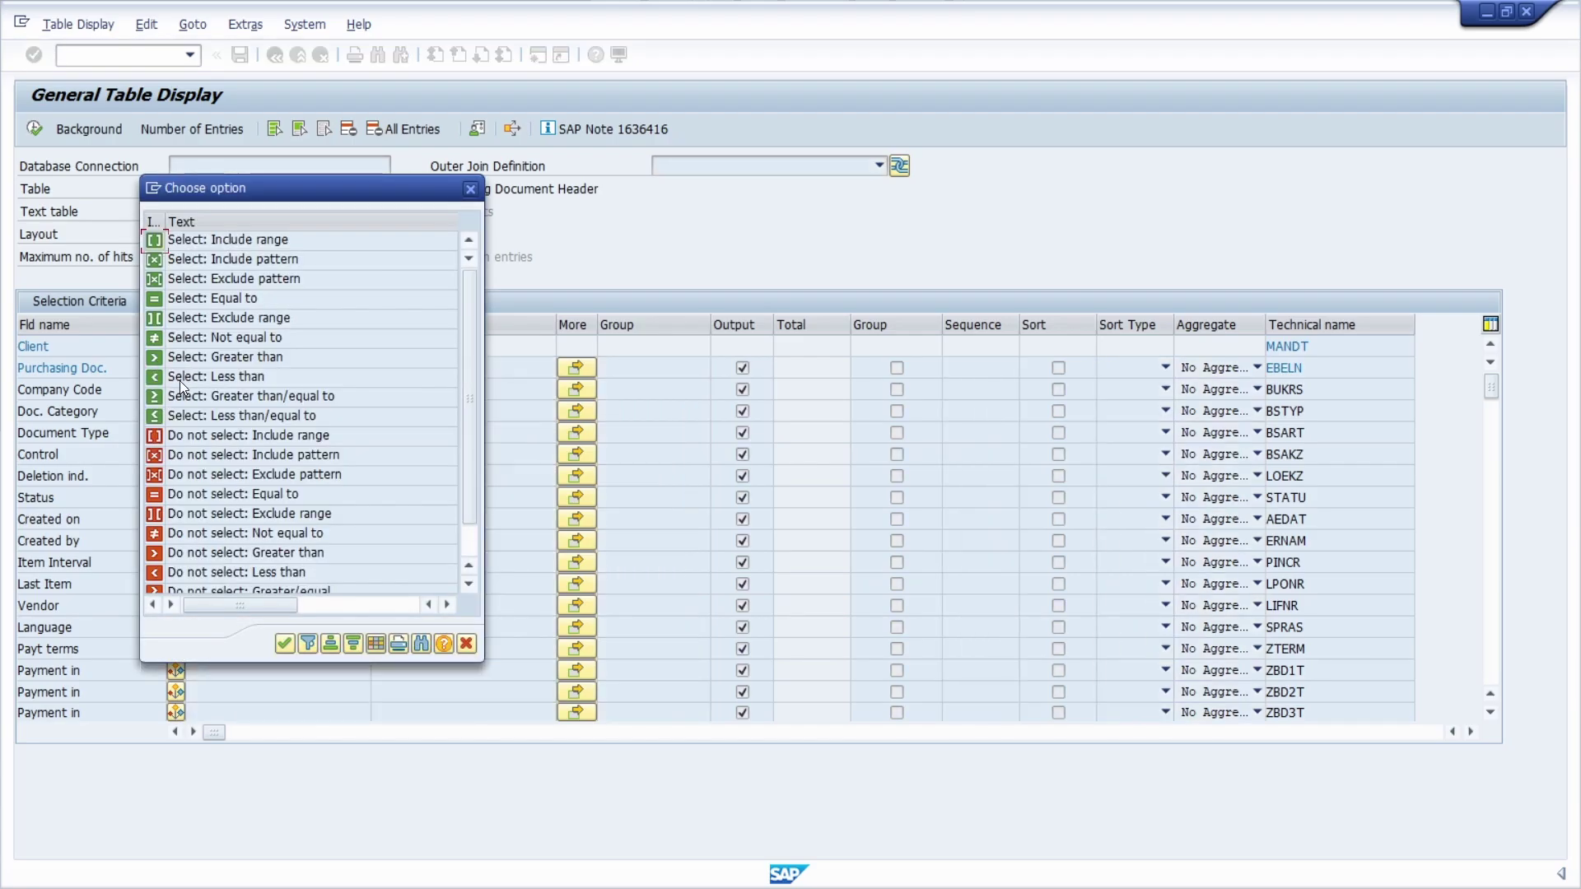
left_click(219, 300)
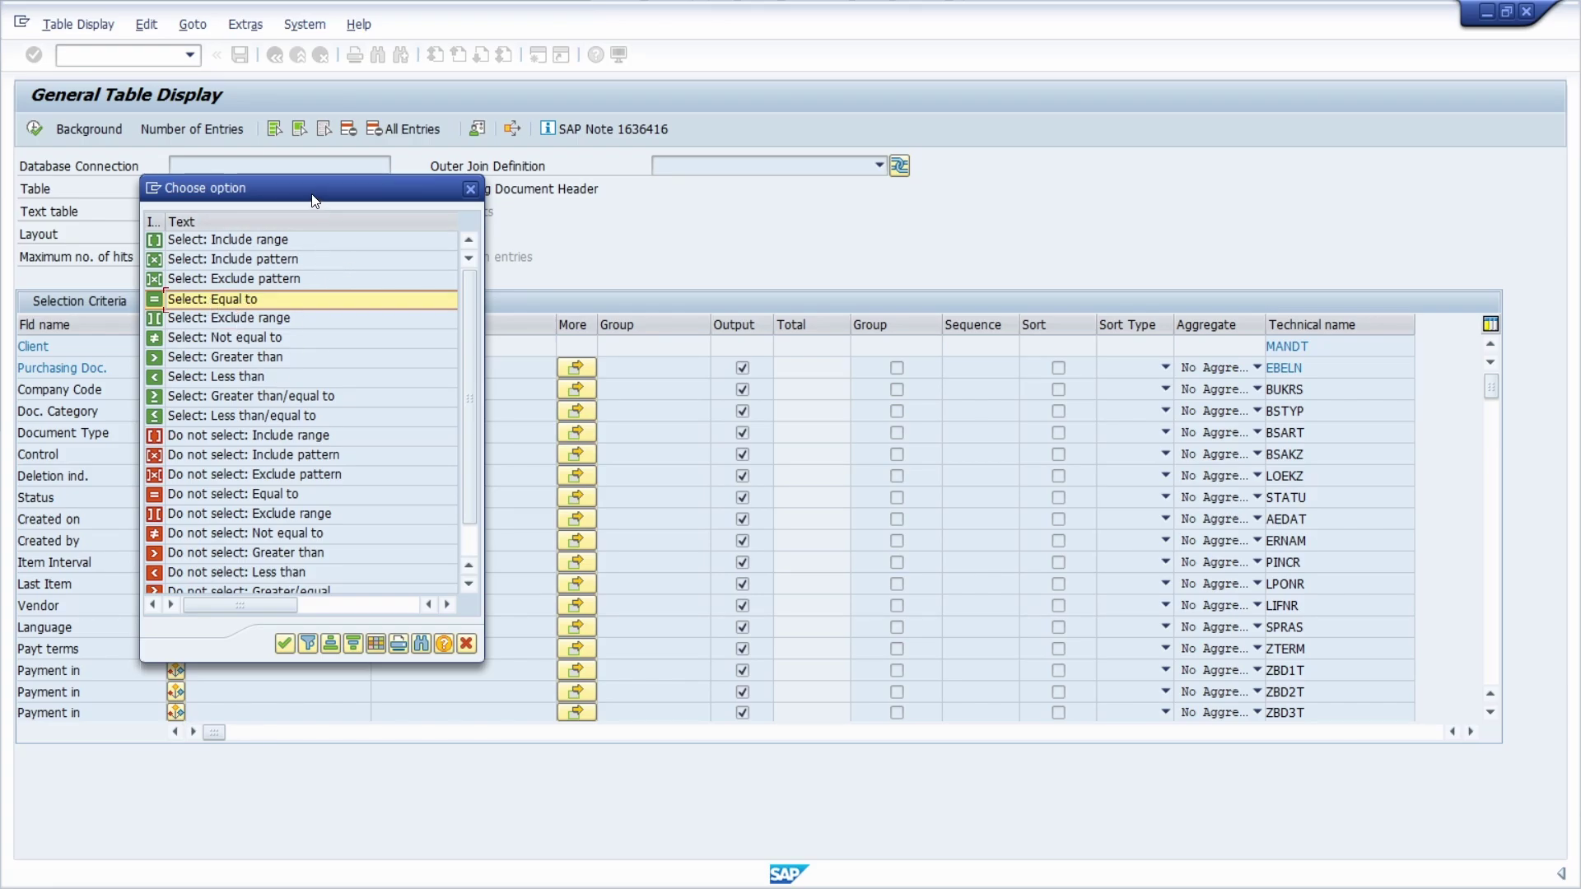
left_click_drag(311, 201, 483, 287)
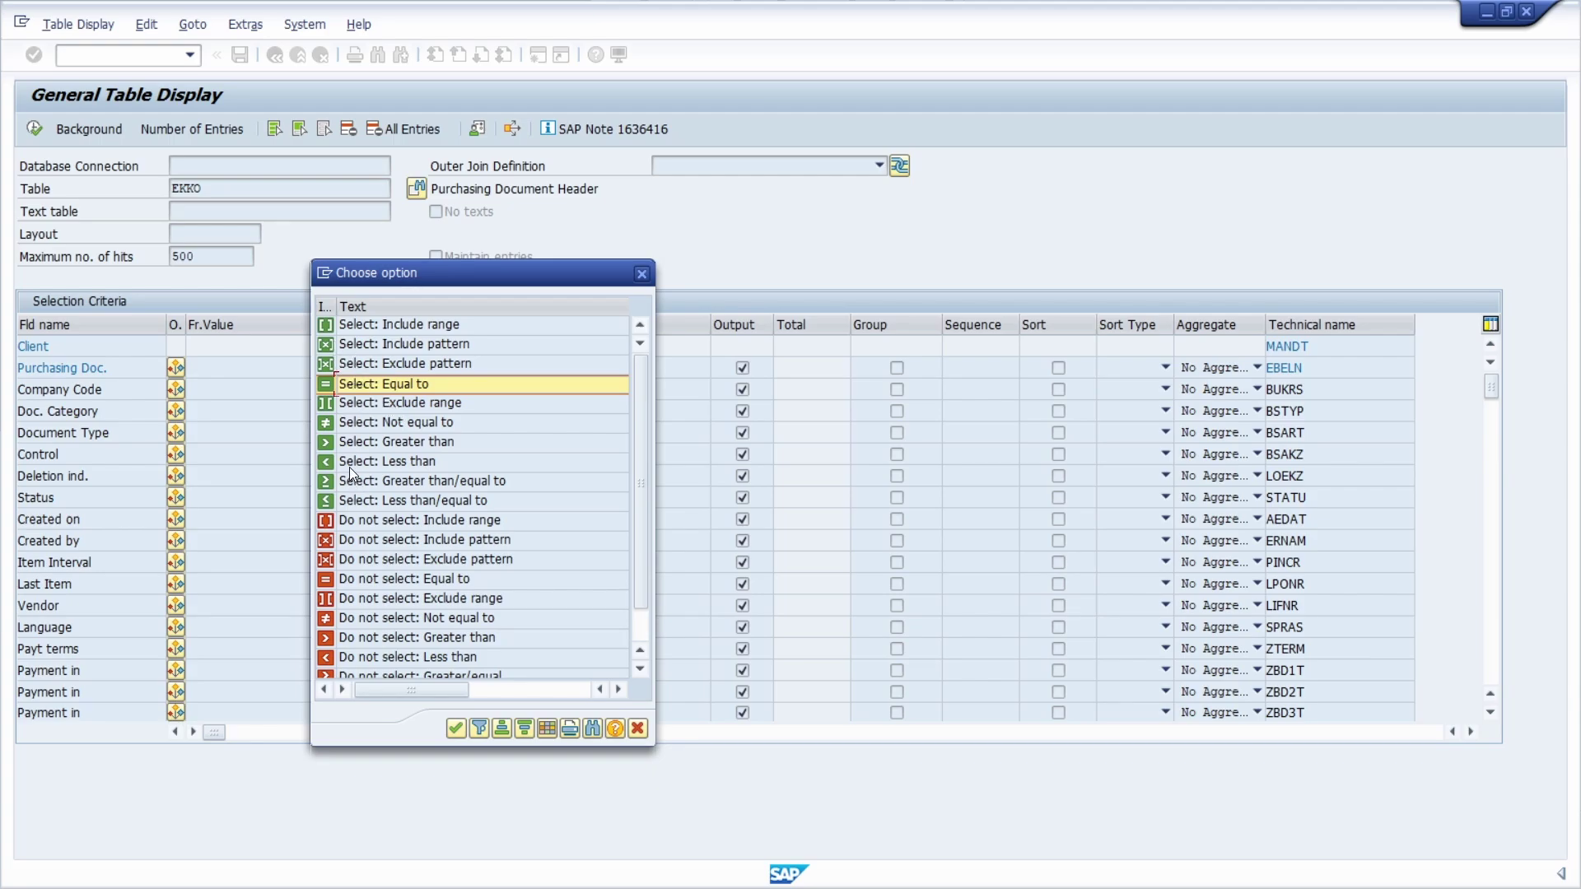
left_click(458, 468)
left_click(416, 486)
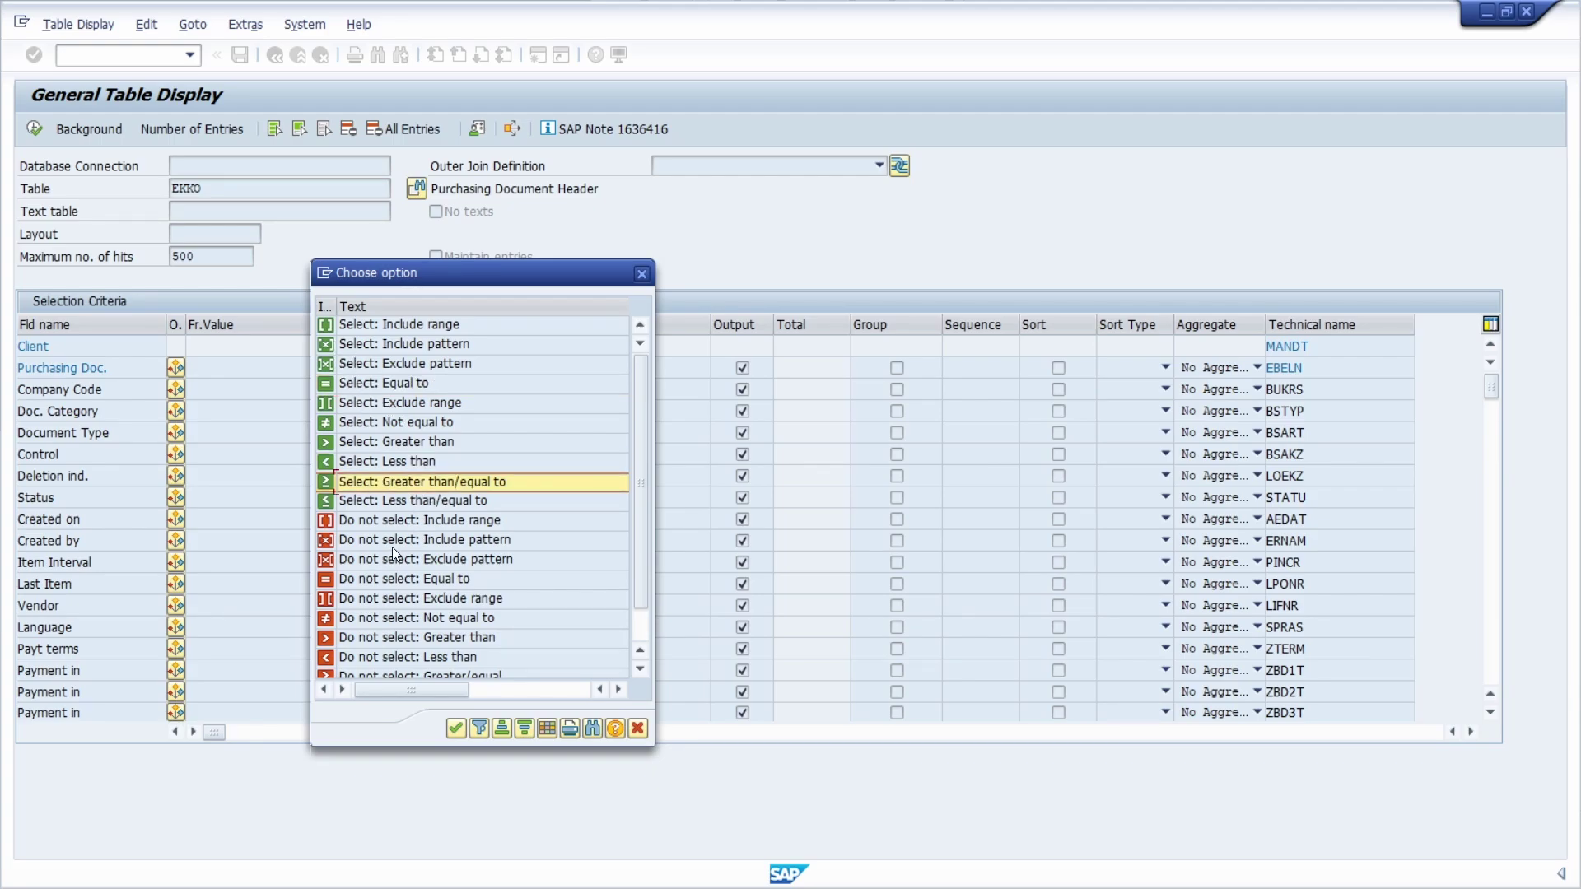
left_click(405, 327)
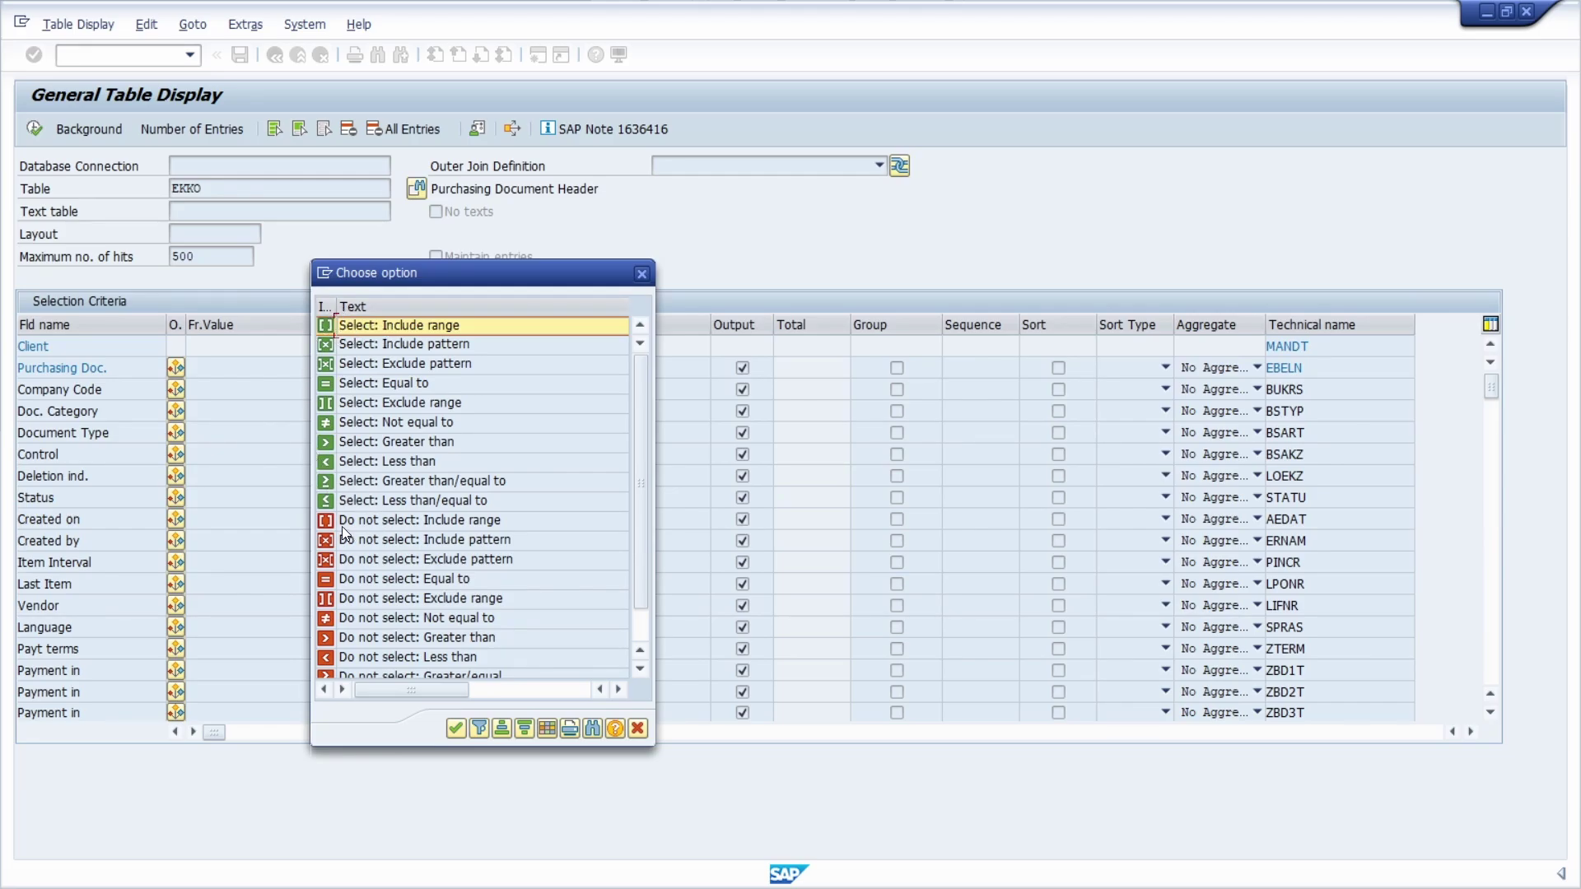
scroll(358, 531, "down", 1)
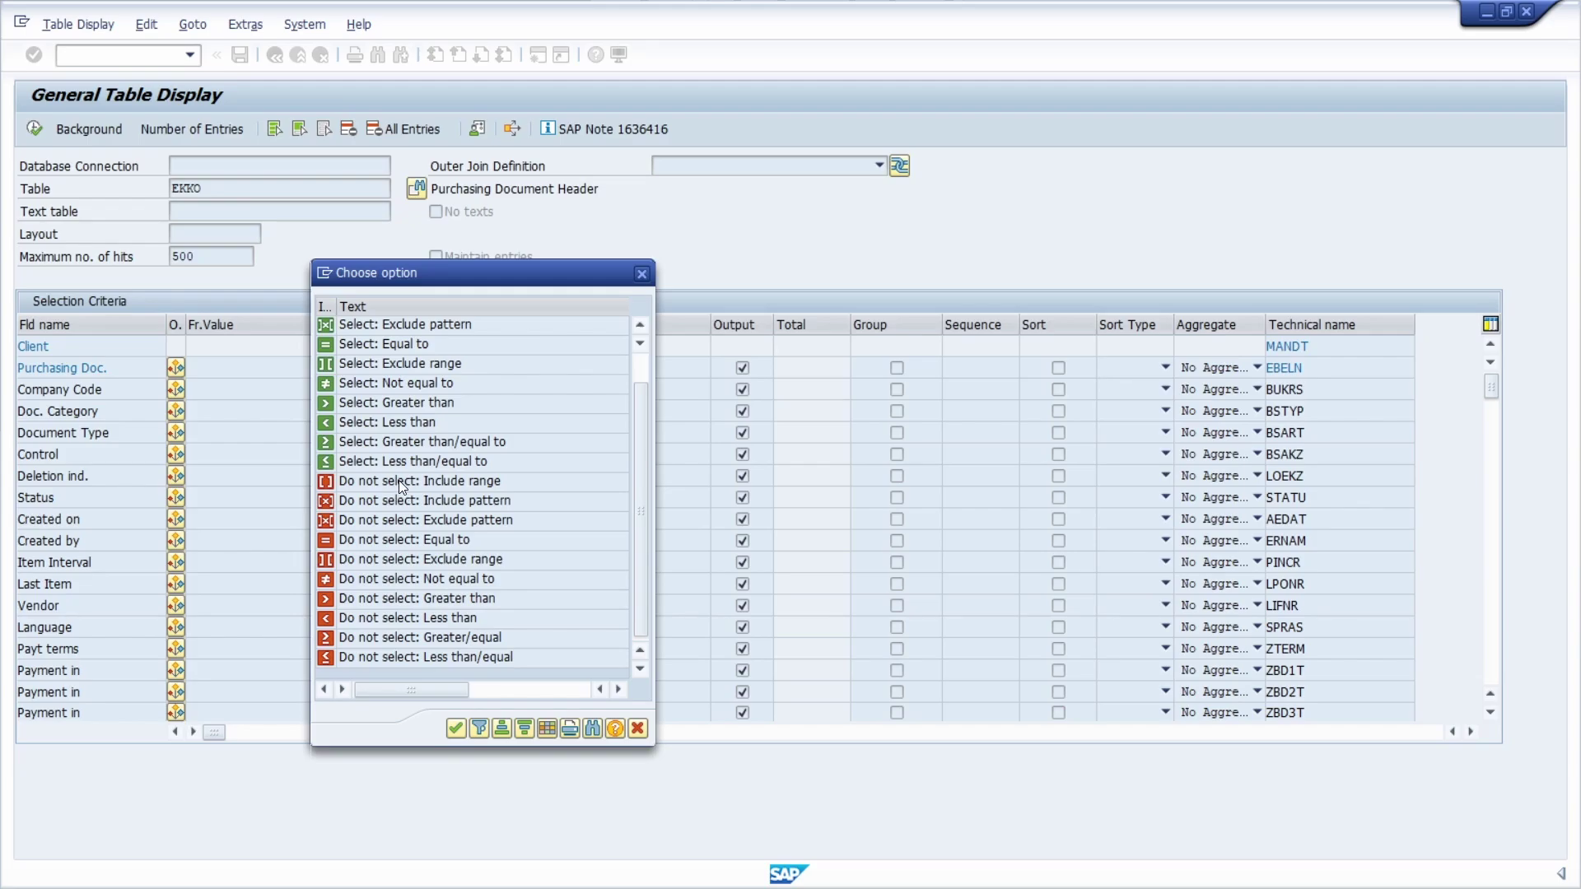
left_click(641, 274)
Step: Enter a Purchasing Doc. selection range from 45* to 46*
left_click(215, 369)
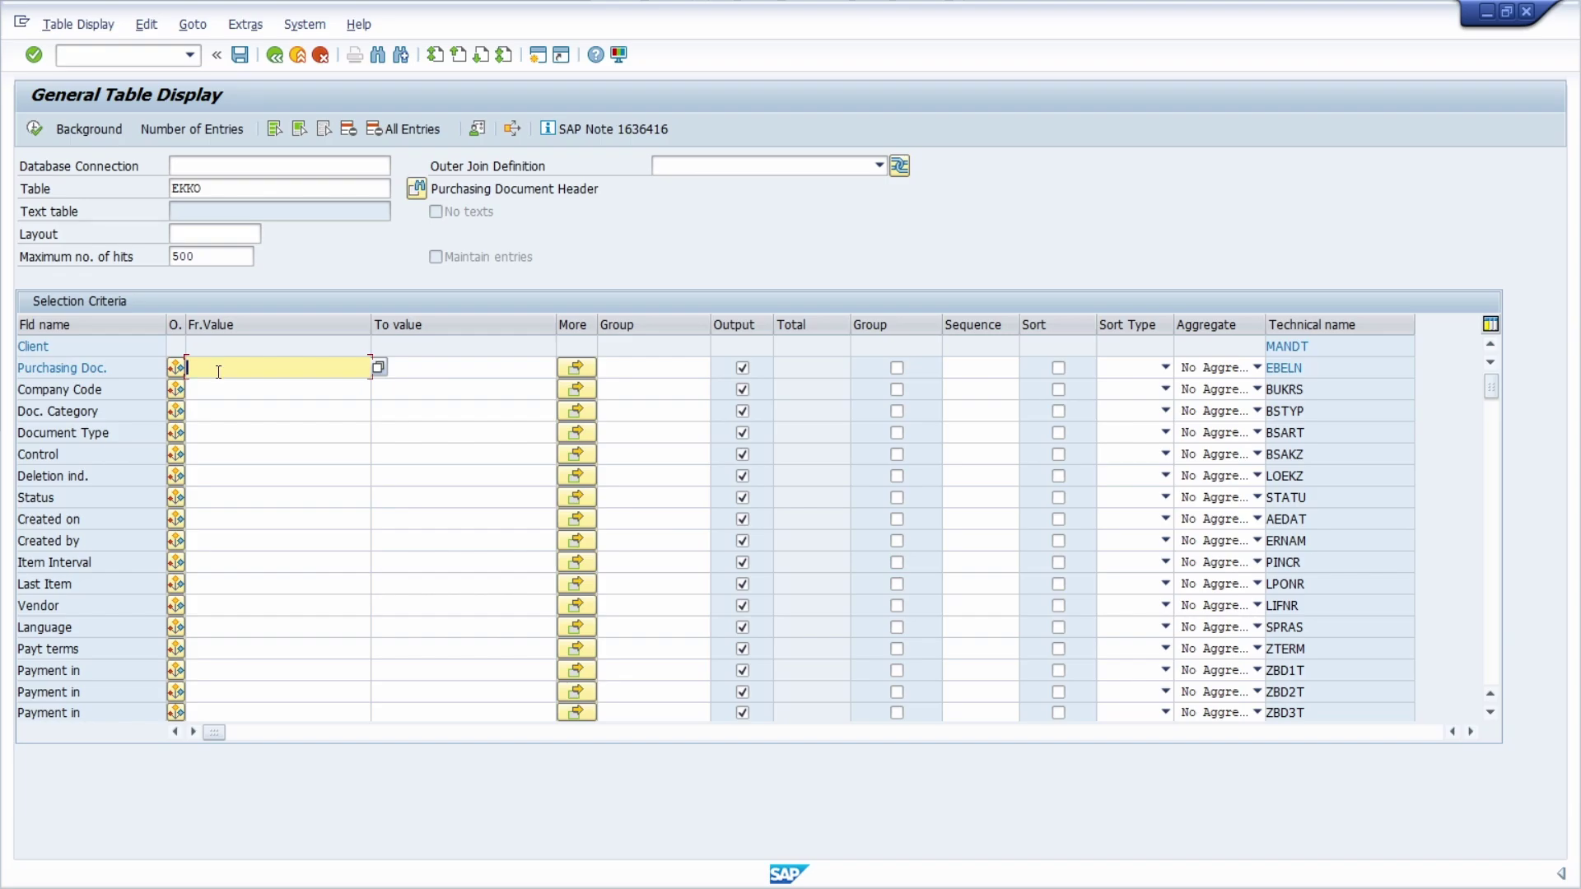
left_click(427, 366)
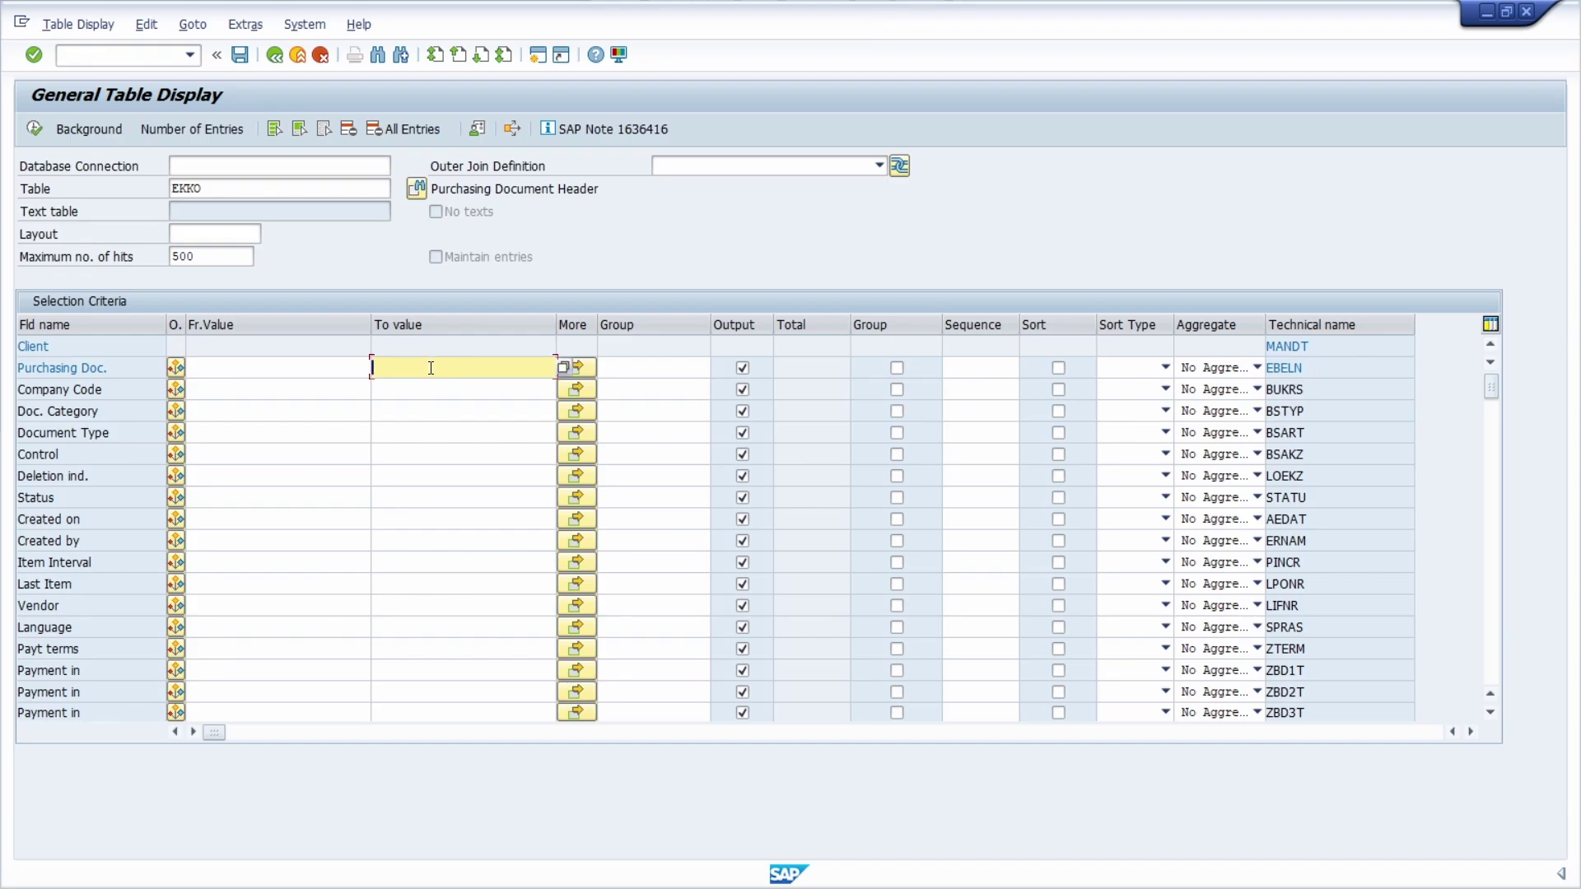
left_click(224, 371)
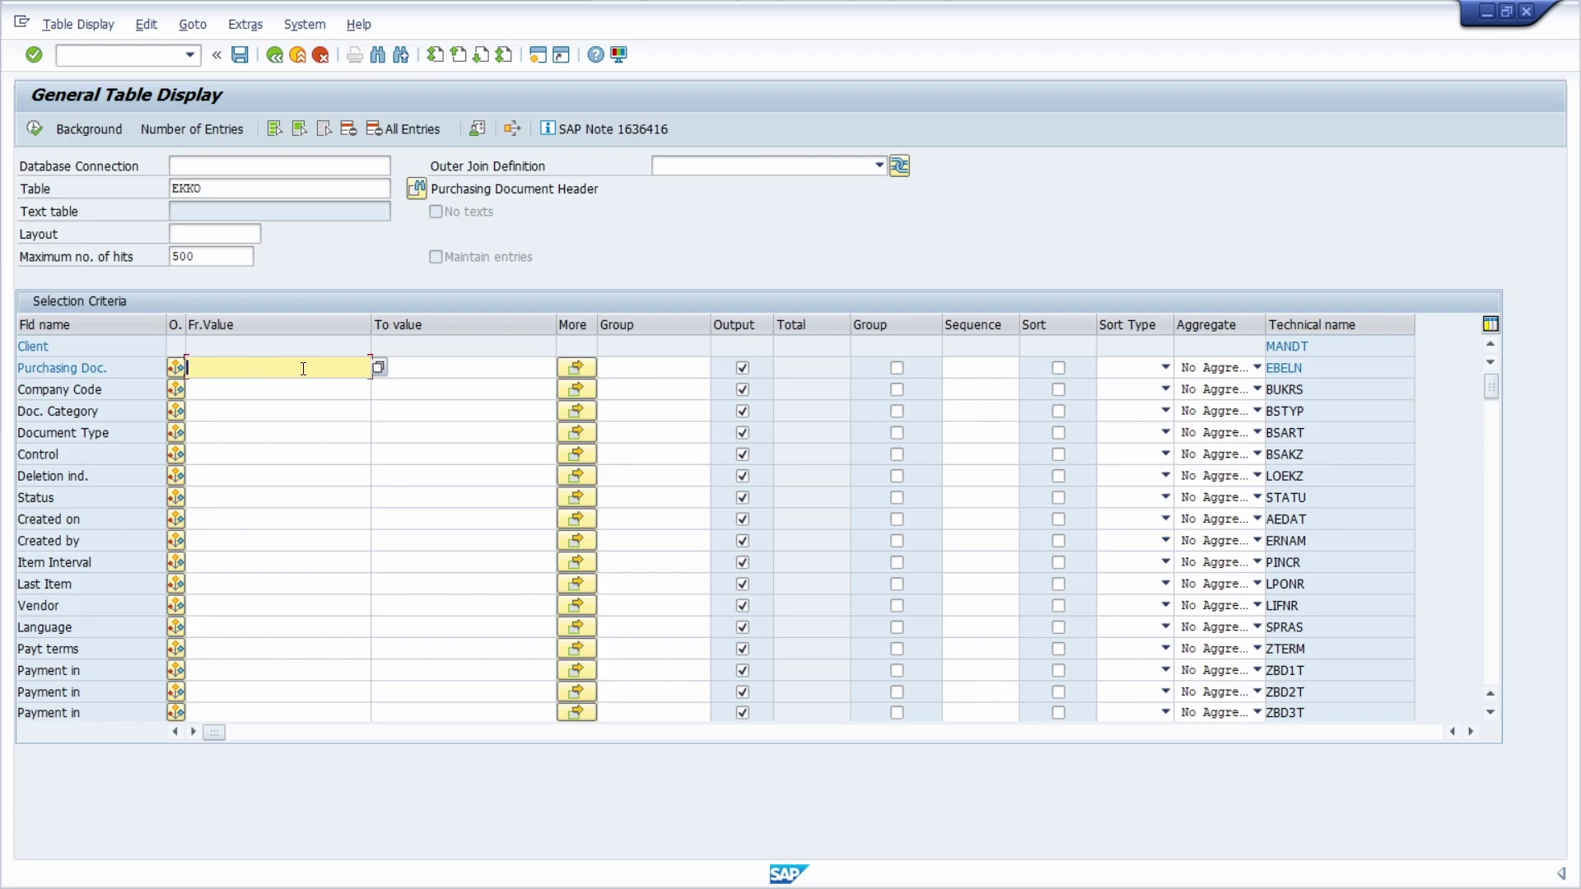
type("45*")
double_click(273, 372)
key("ctrl+c")
left_click(445, 369)
key("ctrl+v")
key("BackSpace")
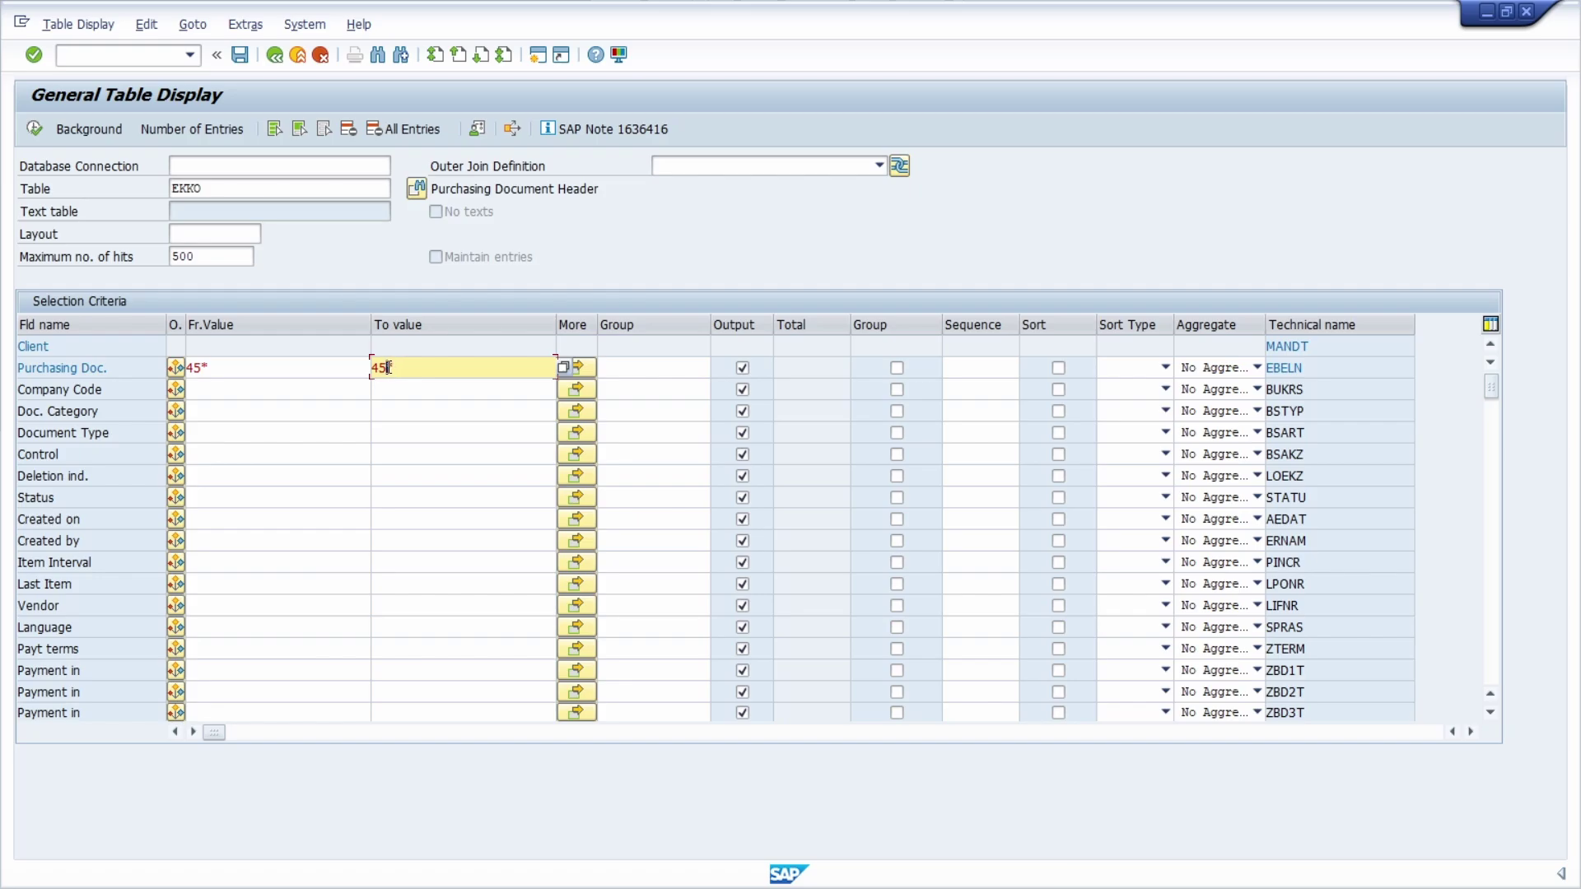
key("BackSpace")
type("6")
Step: Clear both the from-value and the to-value of the Purchasing Doc. selection
double_click(245, 376)
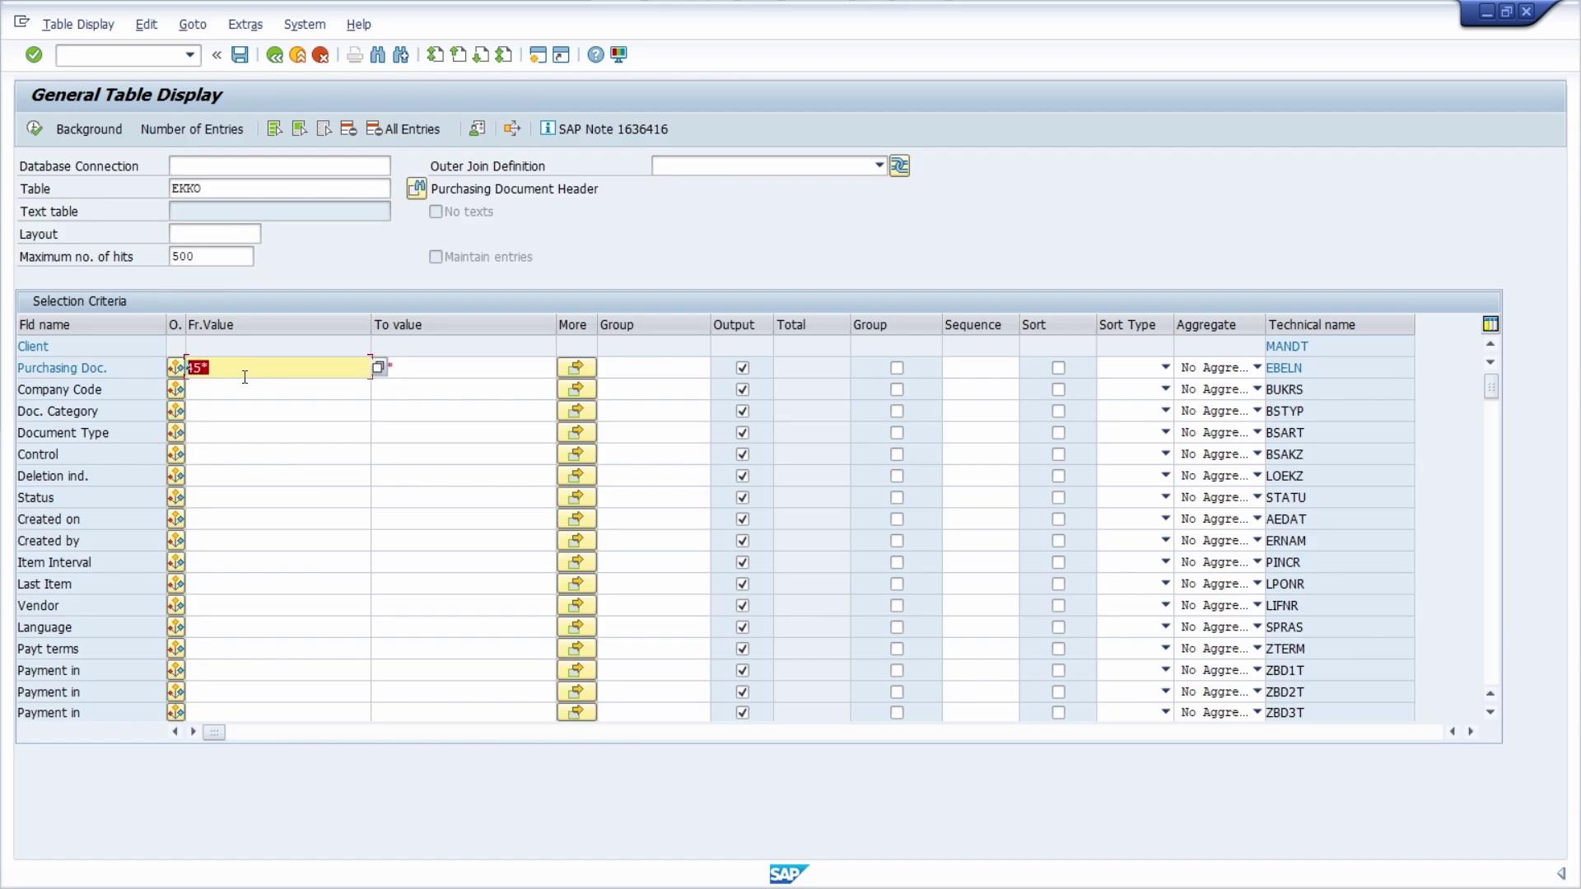
left_click(442, 371)
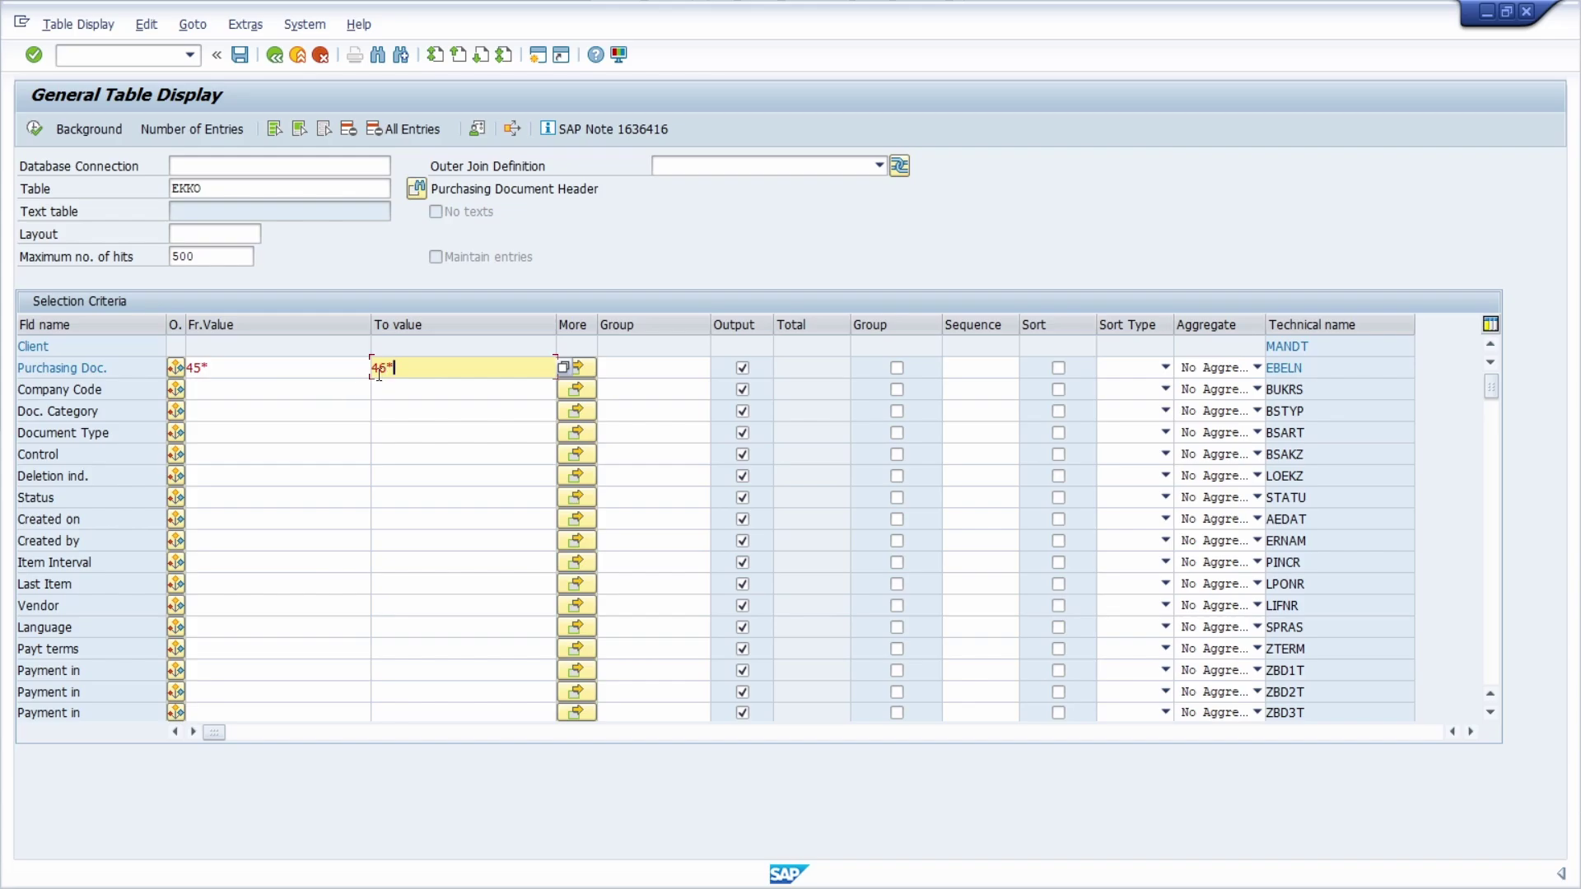
key("shift+Home")
key("Delete")
key("shift+Tab")
key("Delete")
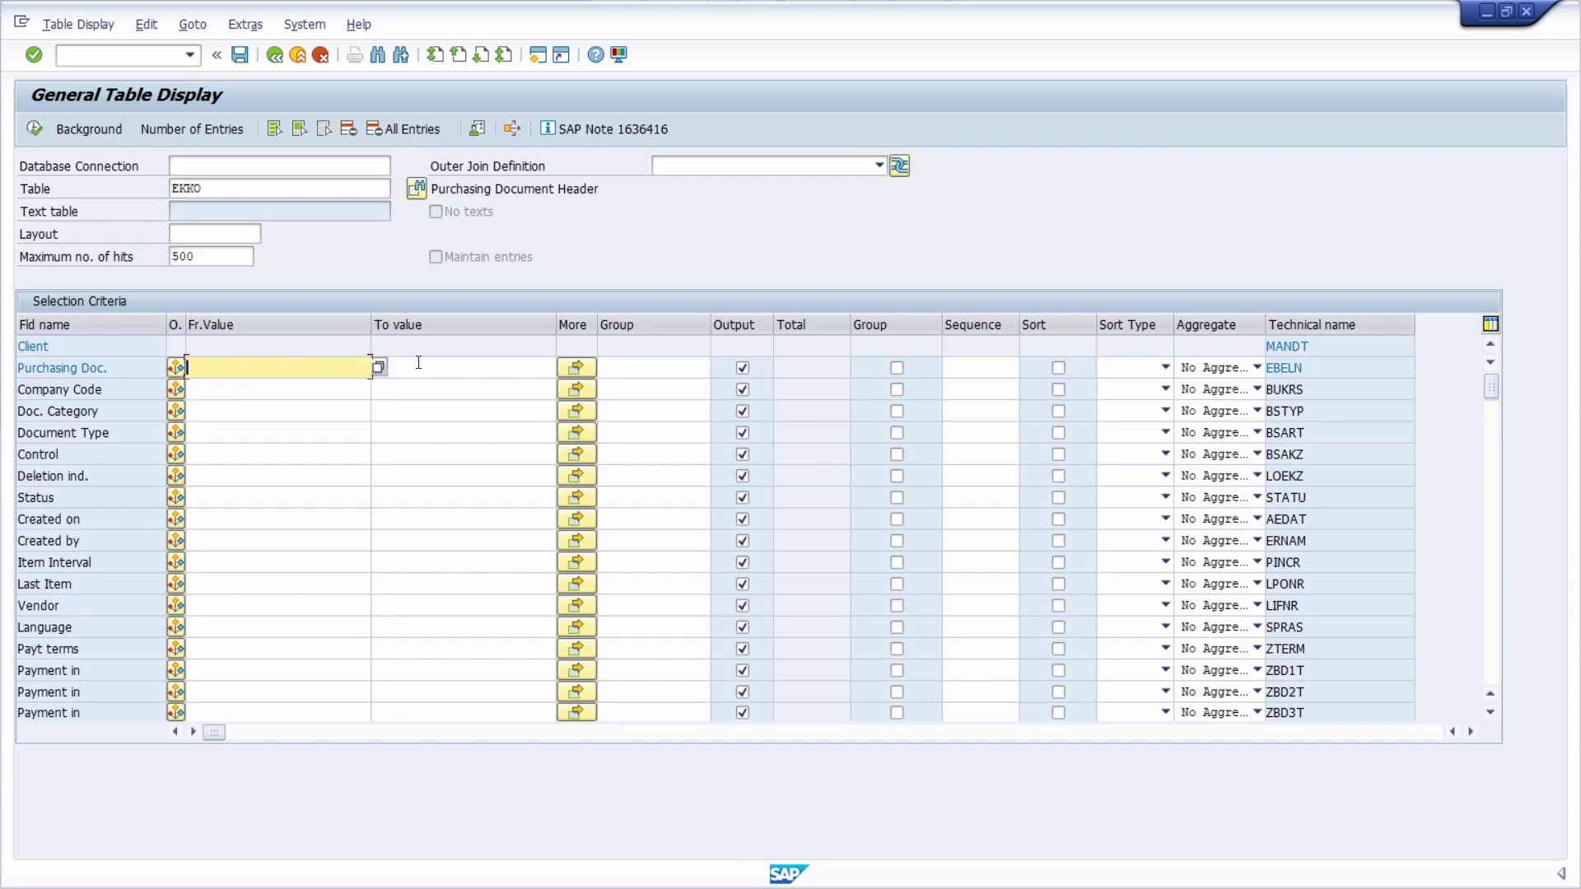
Step: Enter a first range from 45* to 46* in the multiple selection for Purchasing Doc
left_click(431, 368)
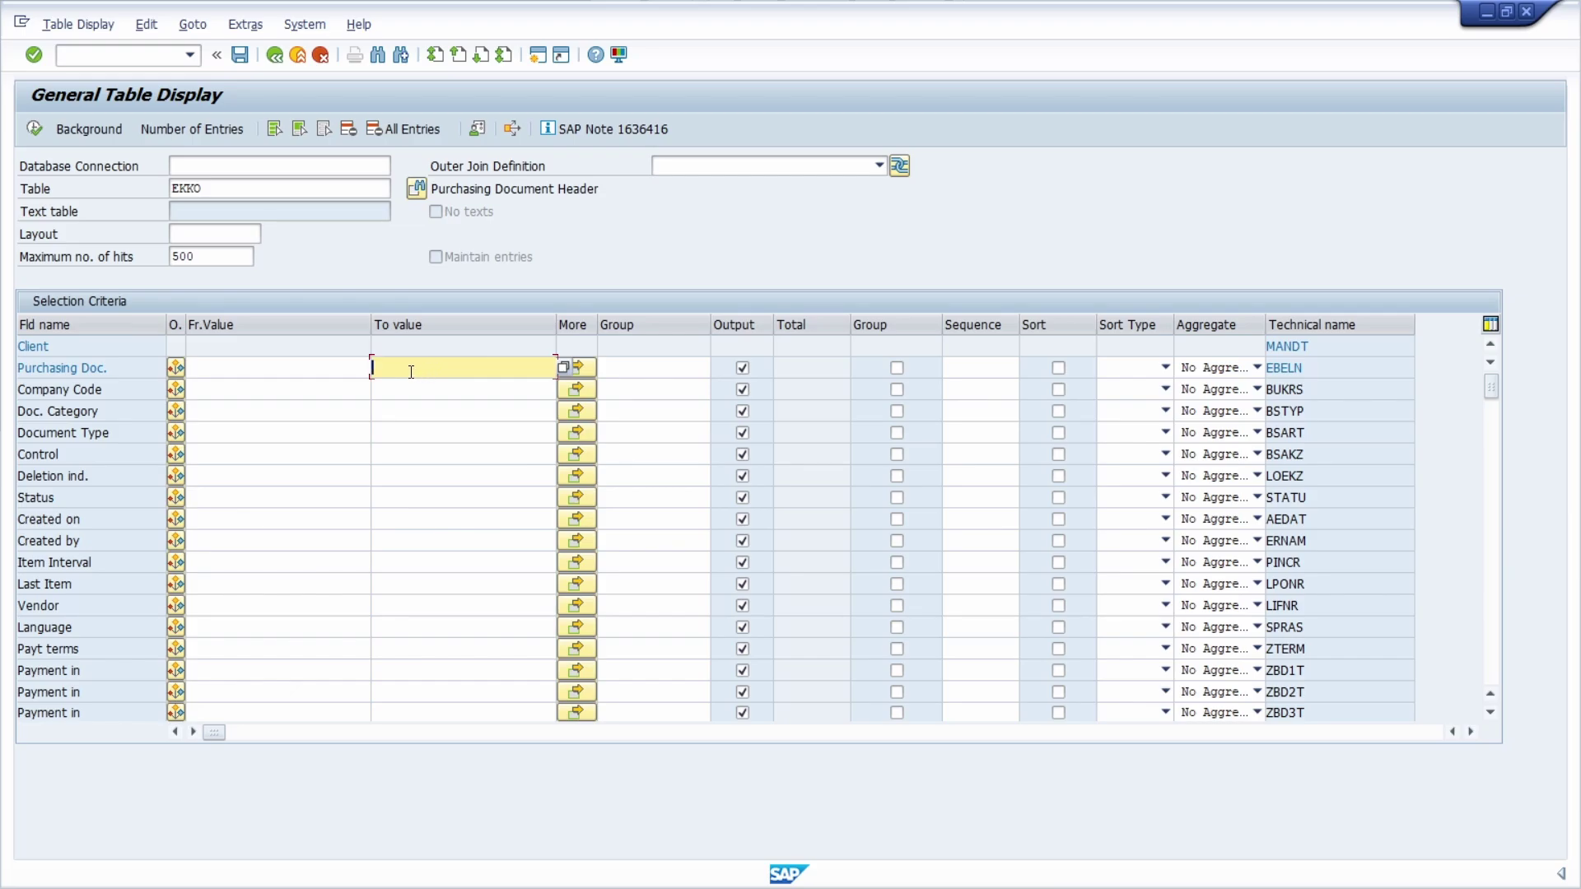
left_click(578, 367)
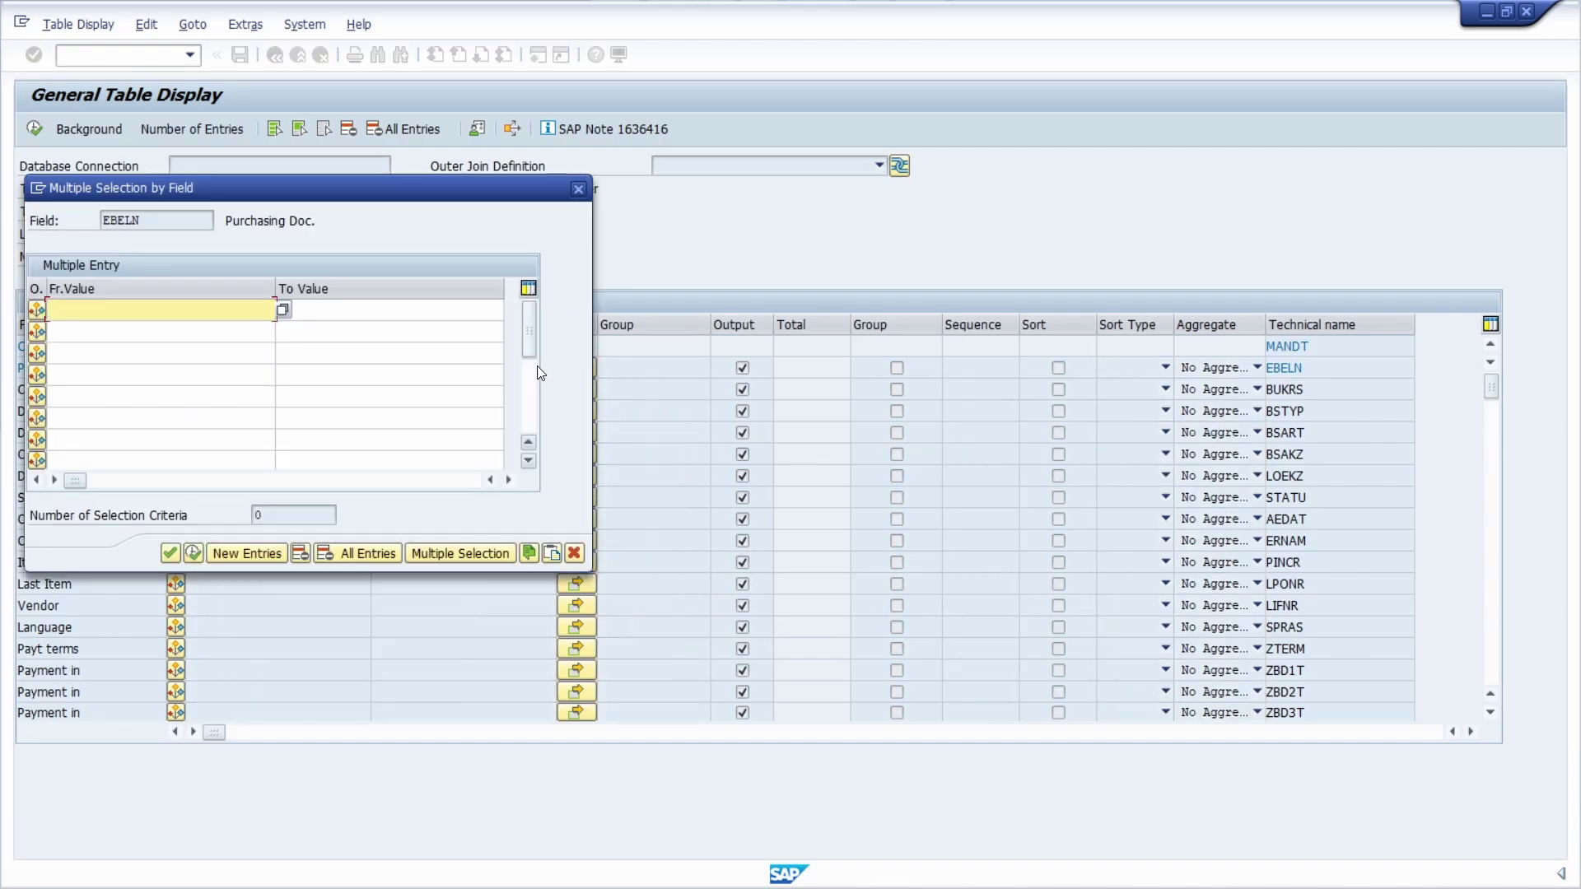
left_click(352, 309)
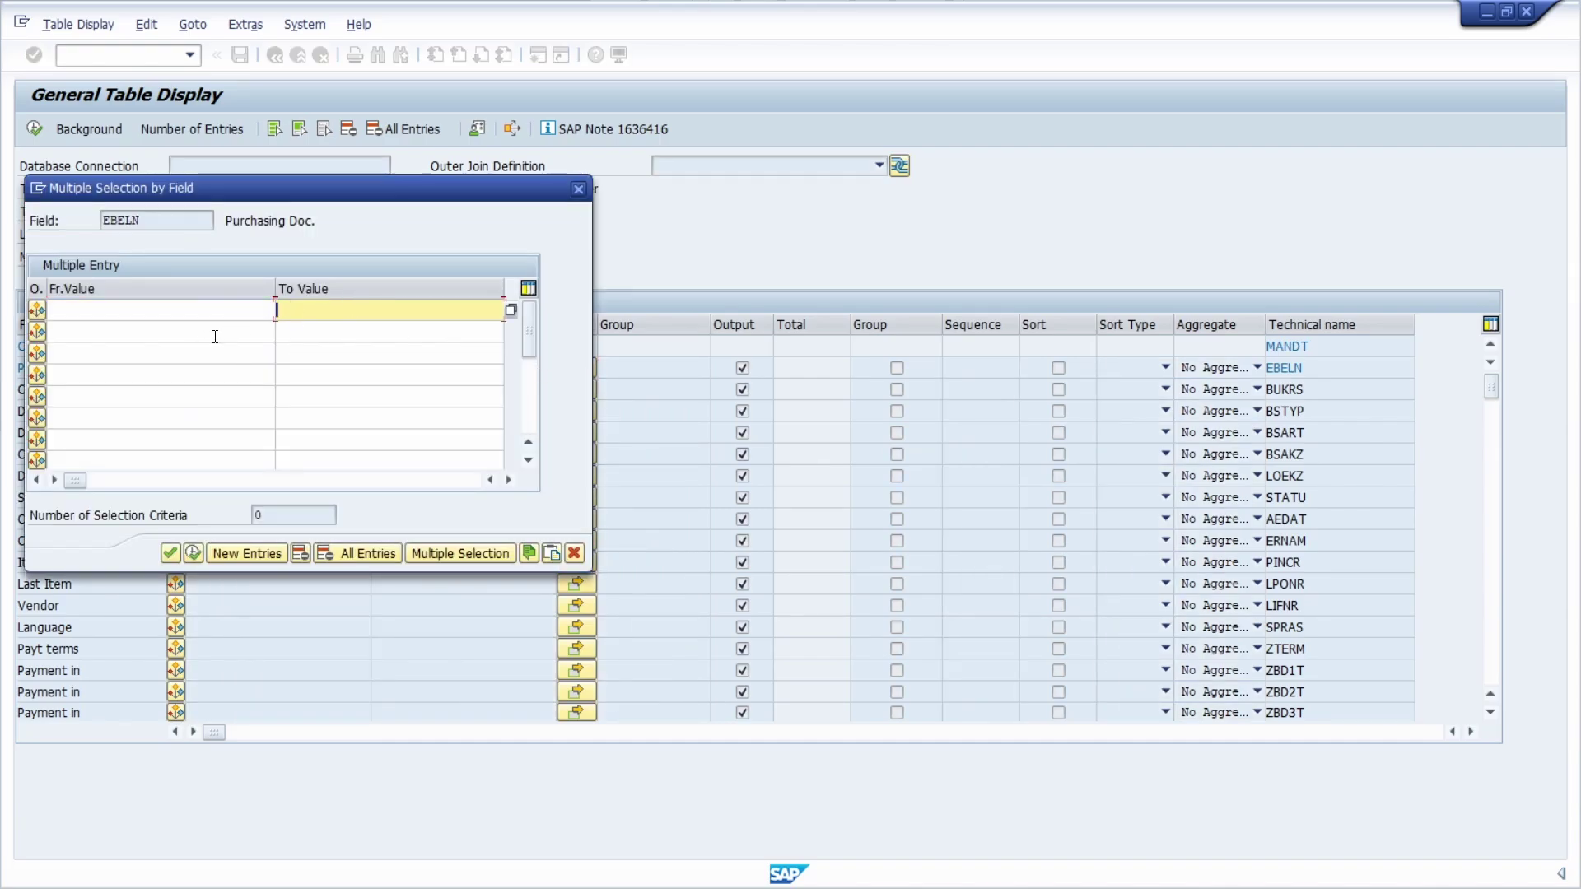
key("Down")
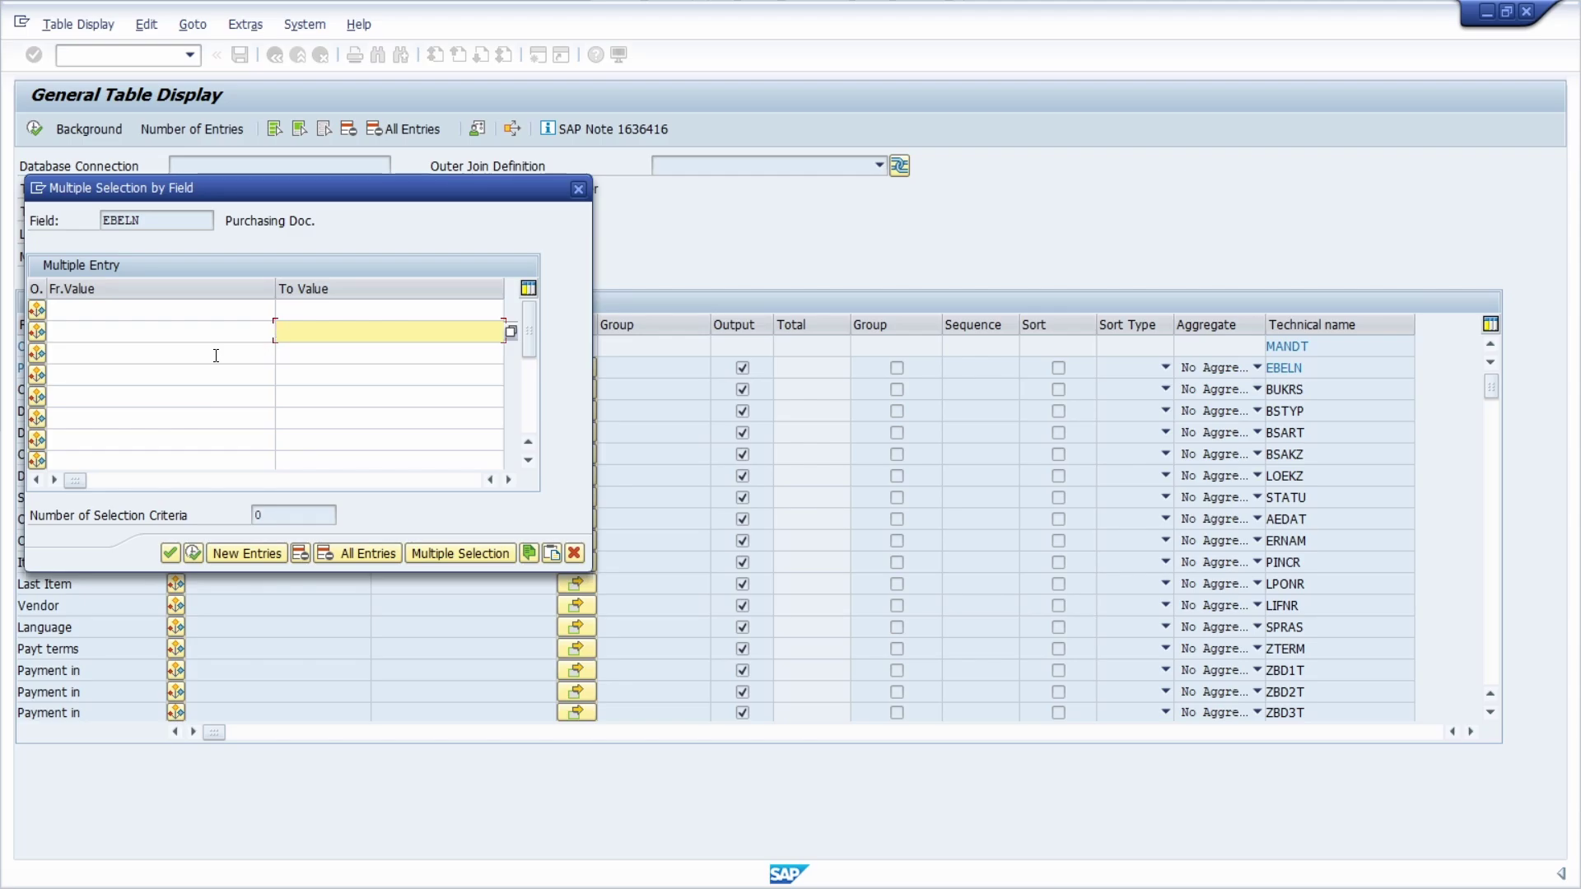
left_click(129, 313)
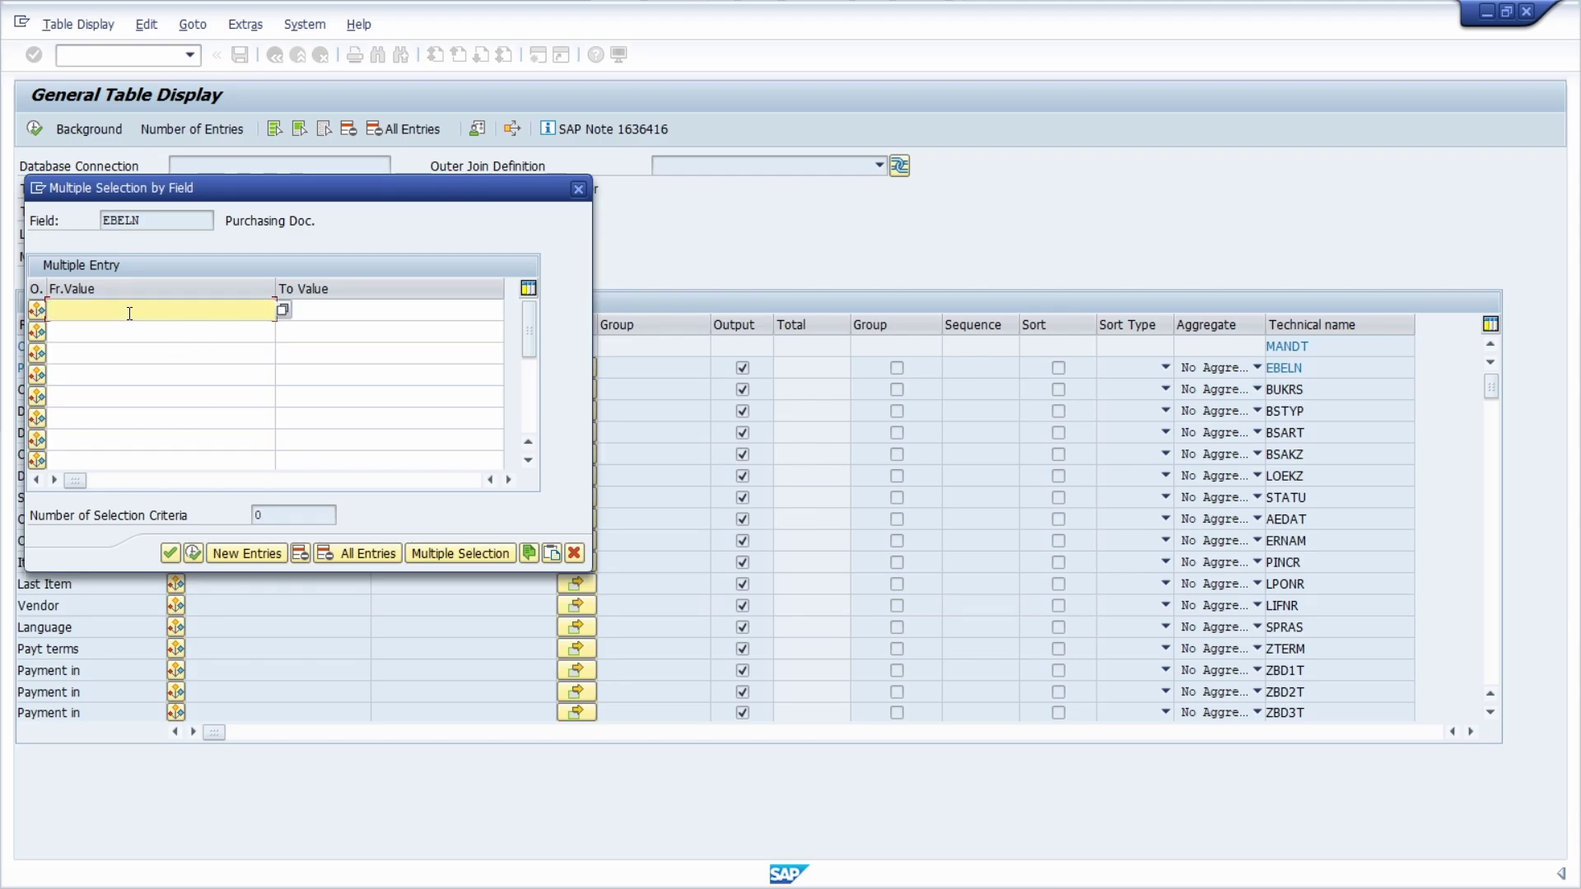
type("45*")
left_click_drag(129, 311, 18, 310)
key("ctrl+c")
left_click(318, 310)
key("ctrl+v")
key("Left")
key("BackSpace")
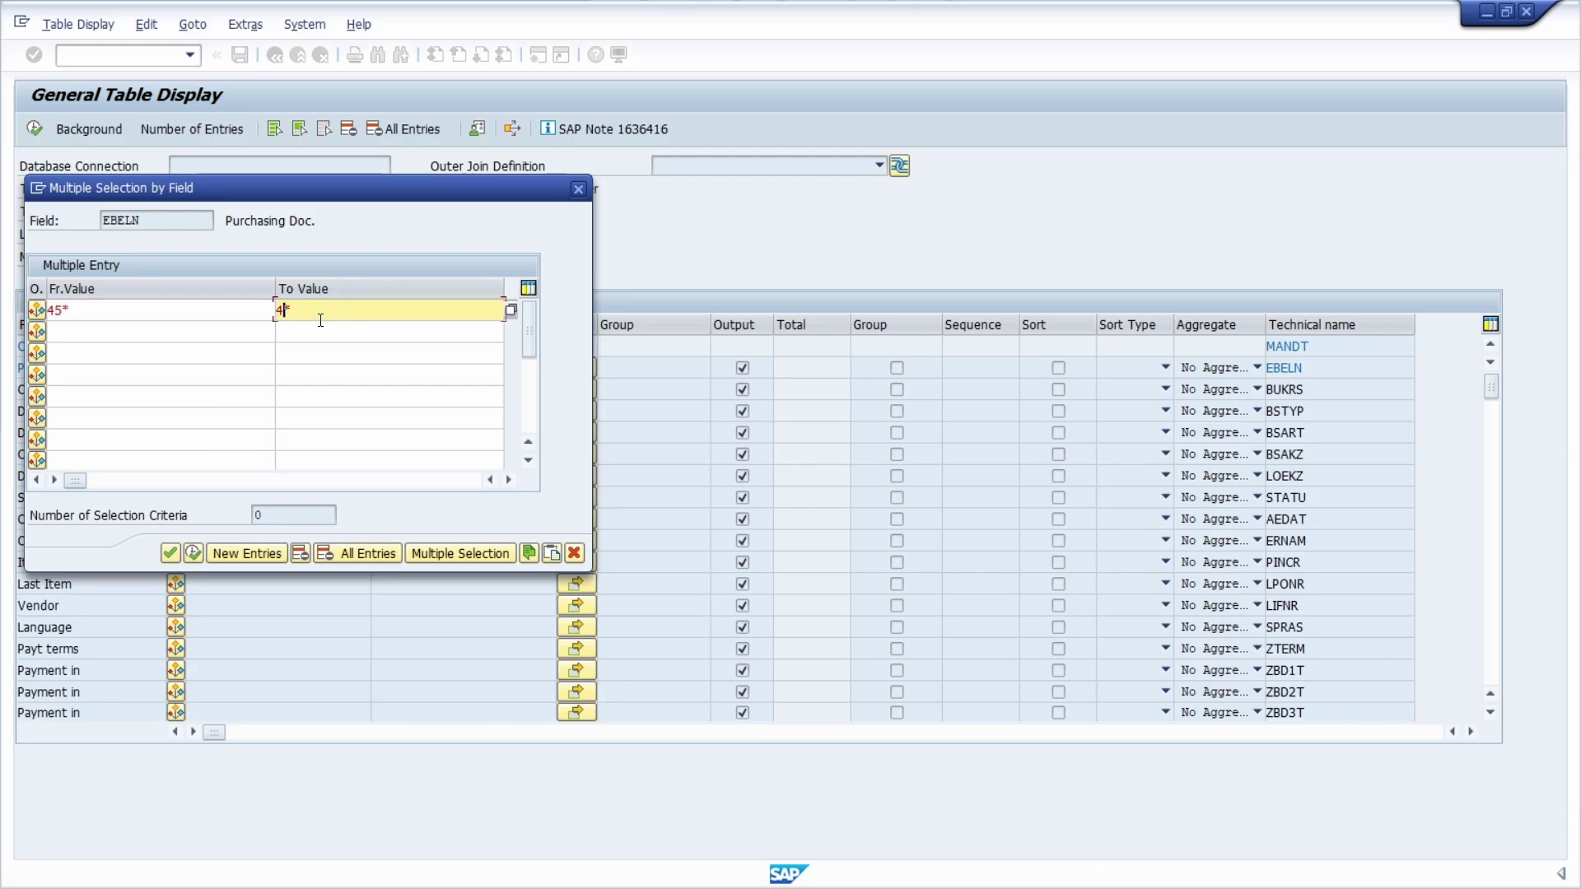
type("6")
key("shift+Tab")
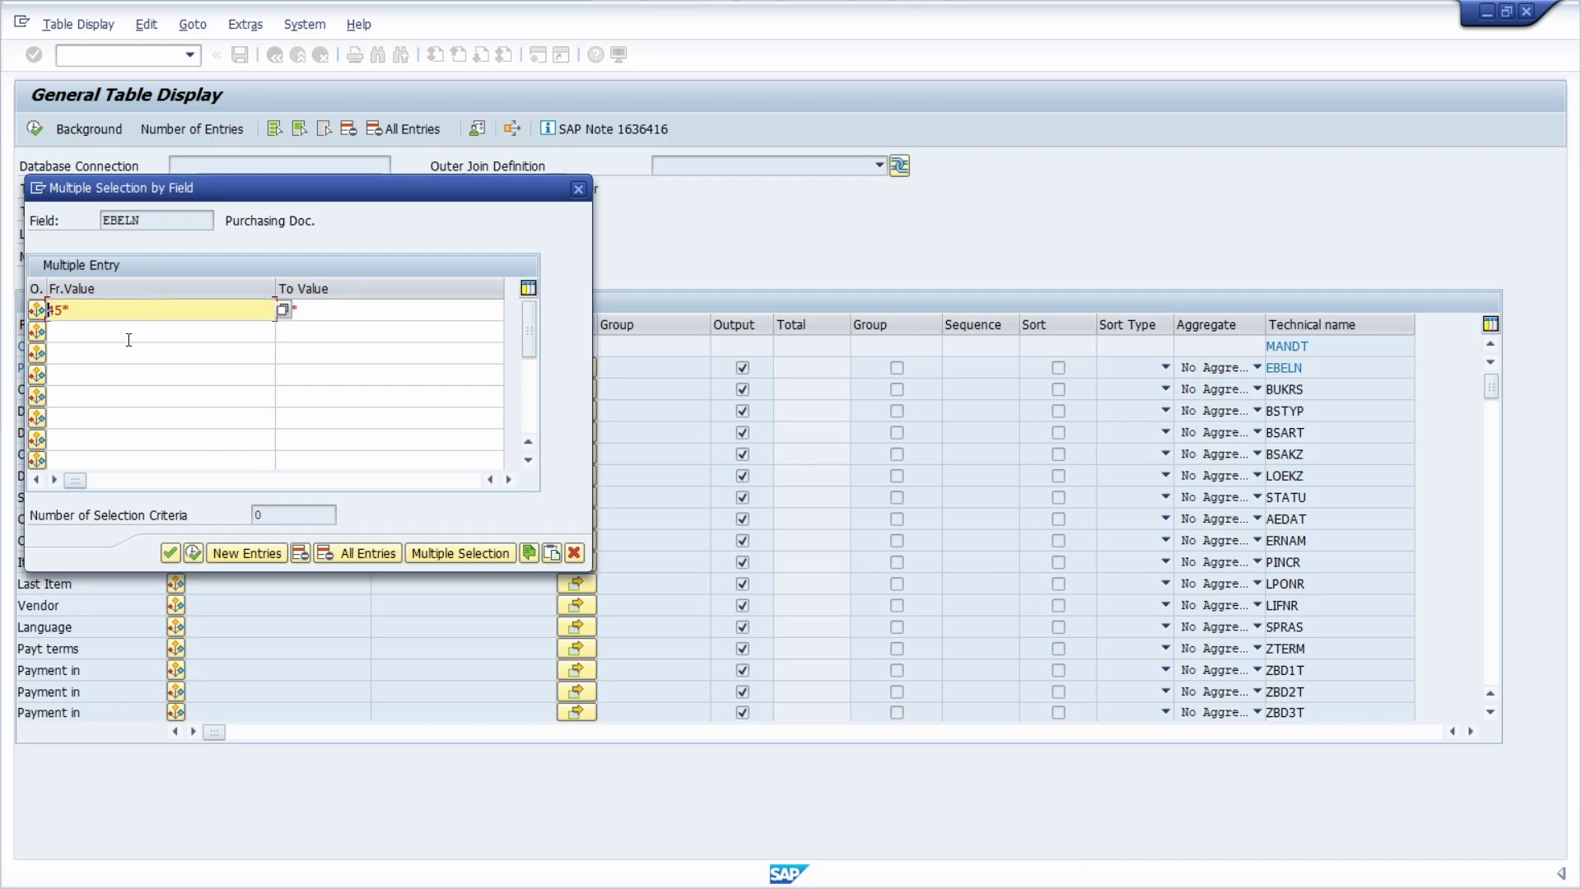
Step: Add a second multiple selection range from 50* to 51* for Purchasing Doc
left_click(129, 340)
key("ctrl+v")
key("Left")
key("shift+Left")
key("shift+Left")
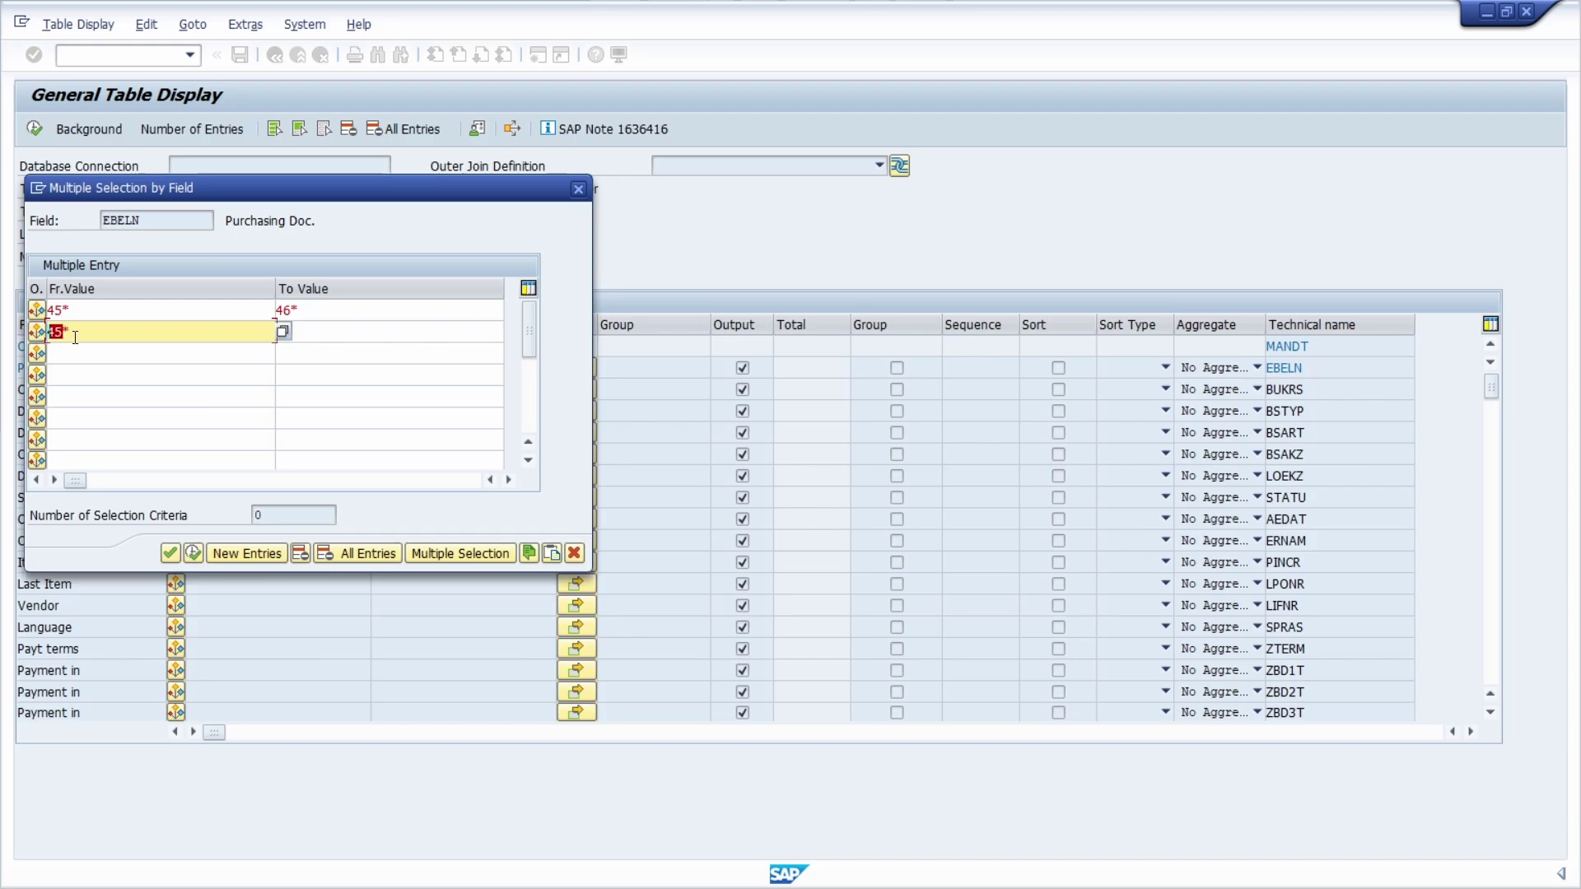
type("50")
key("Tab")
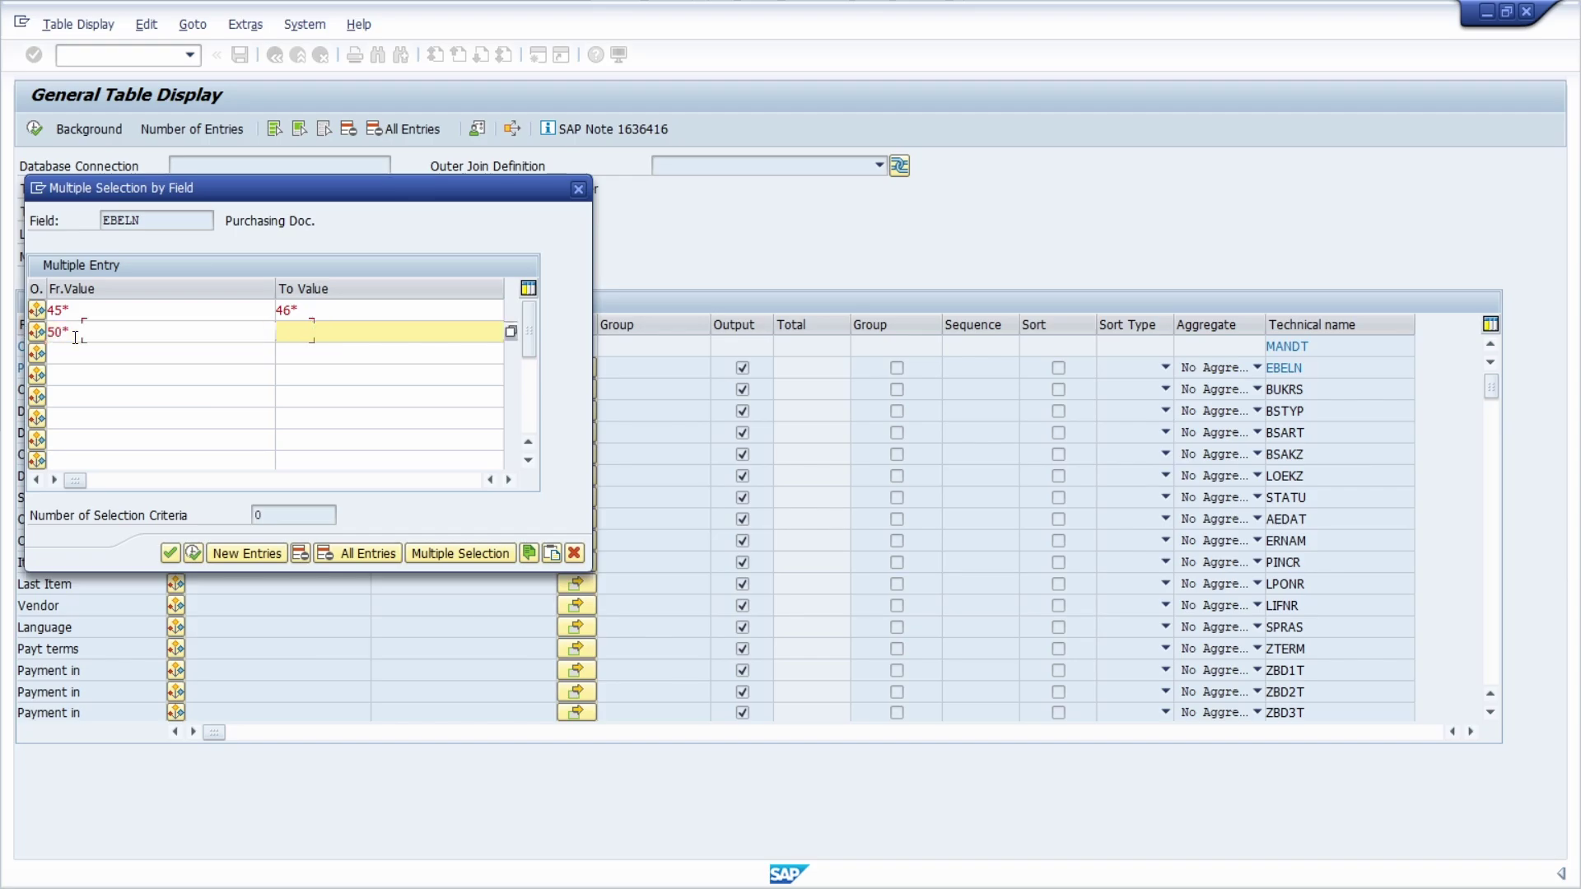
type("51*")
Step: Delete all multiple selection entries for Purchasing Doc. and look at the set selection offered for its Group field
left_click(138, 309)
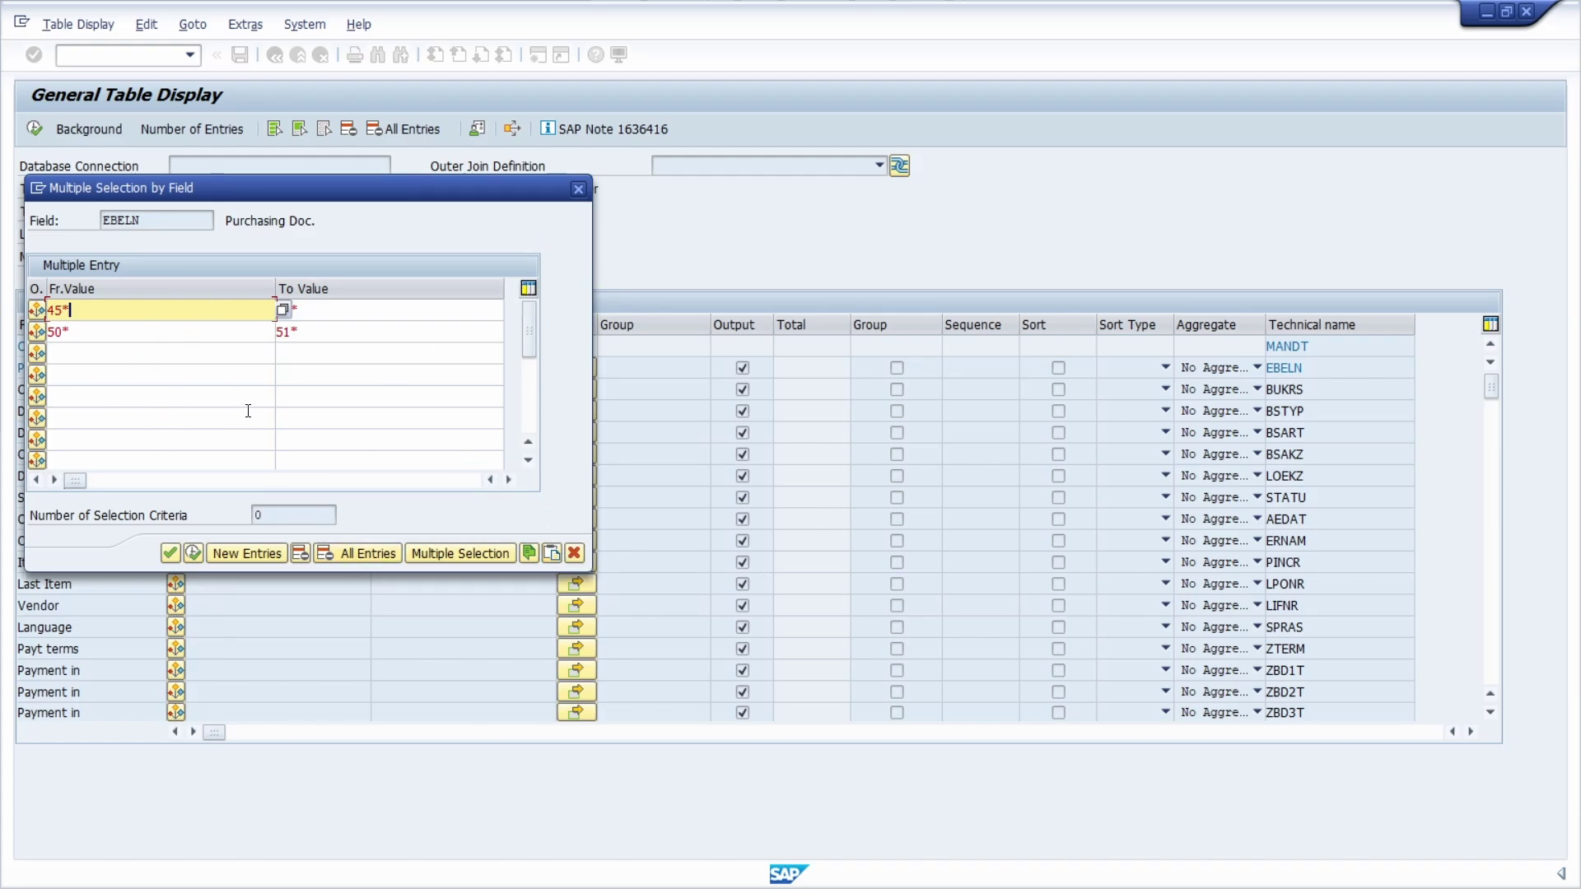
left_click(352, 556)
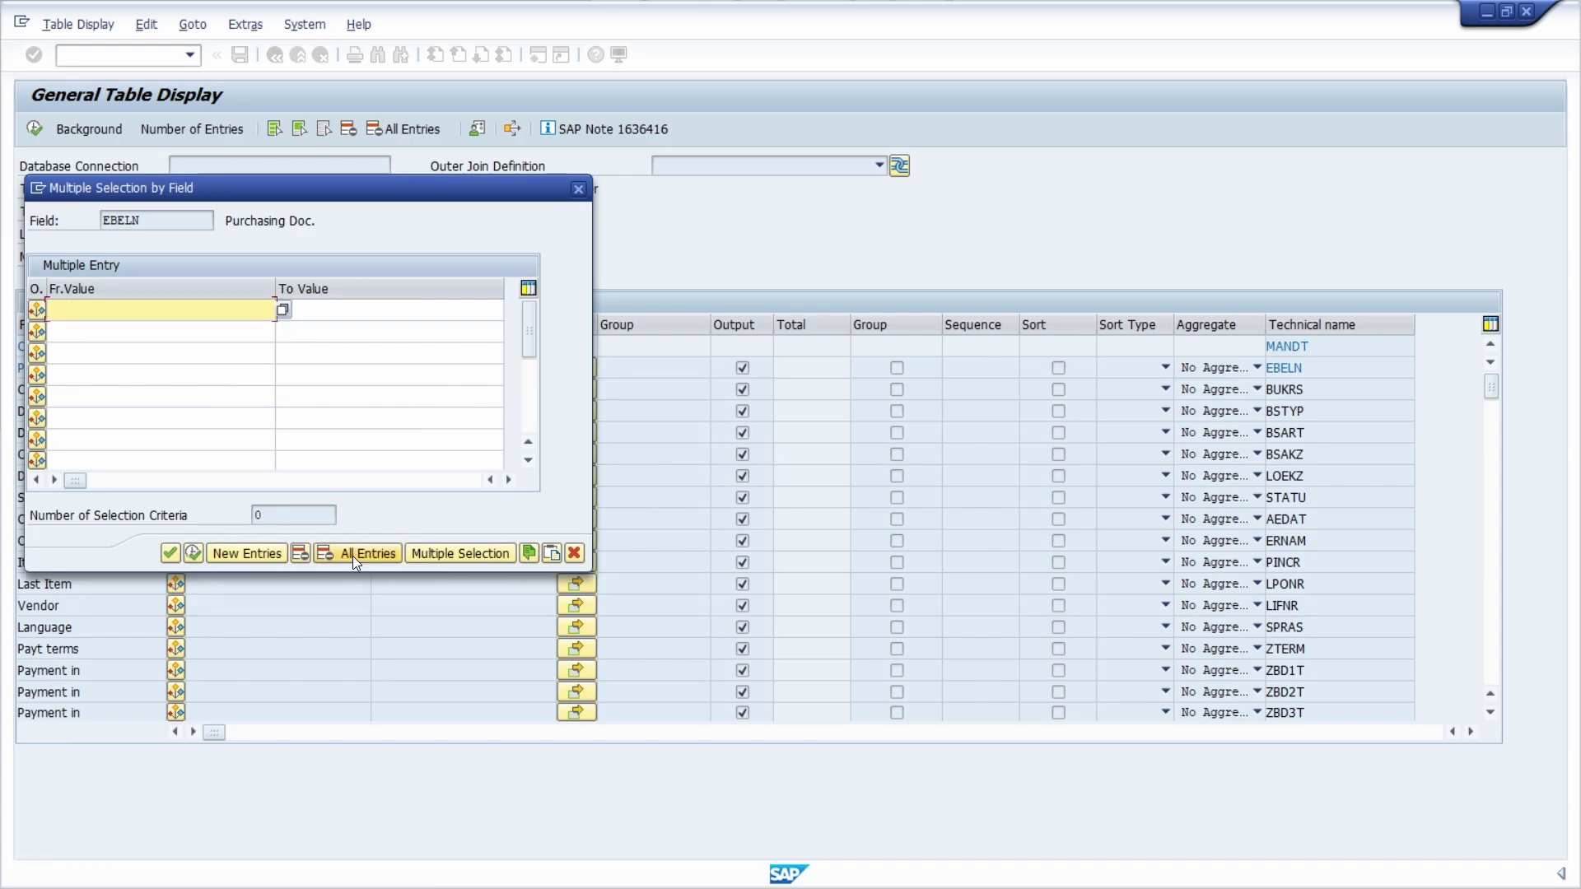
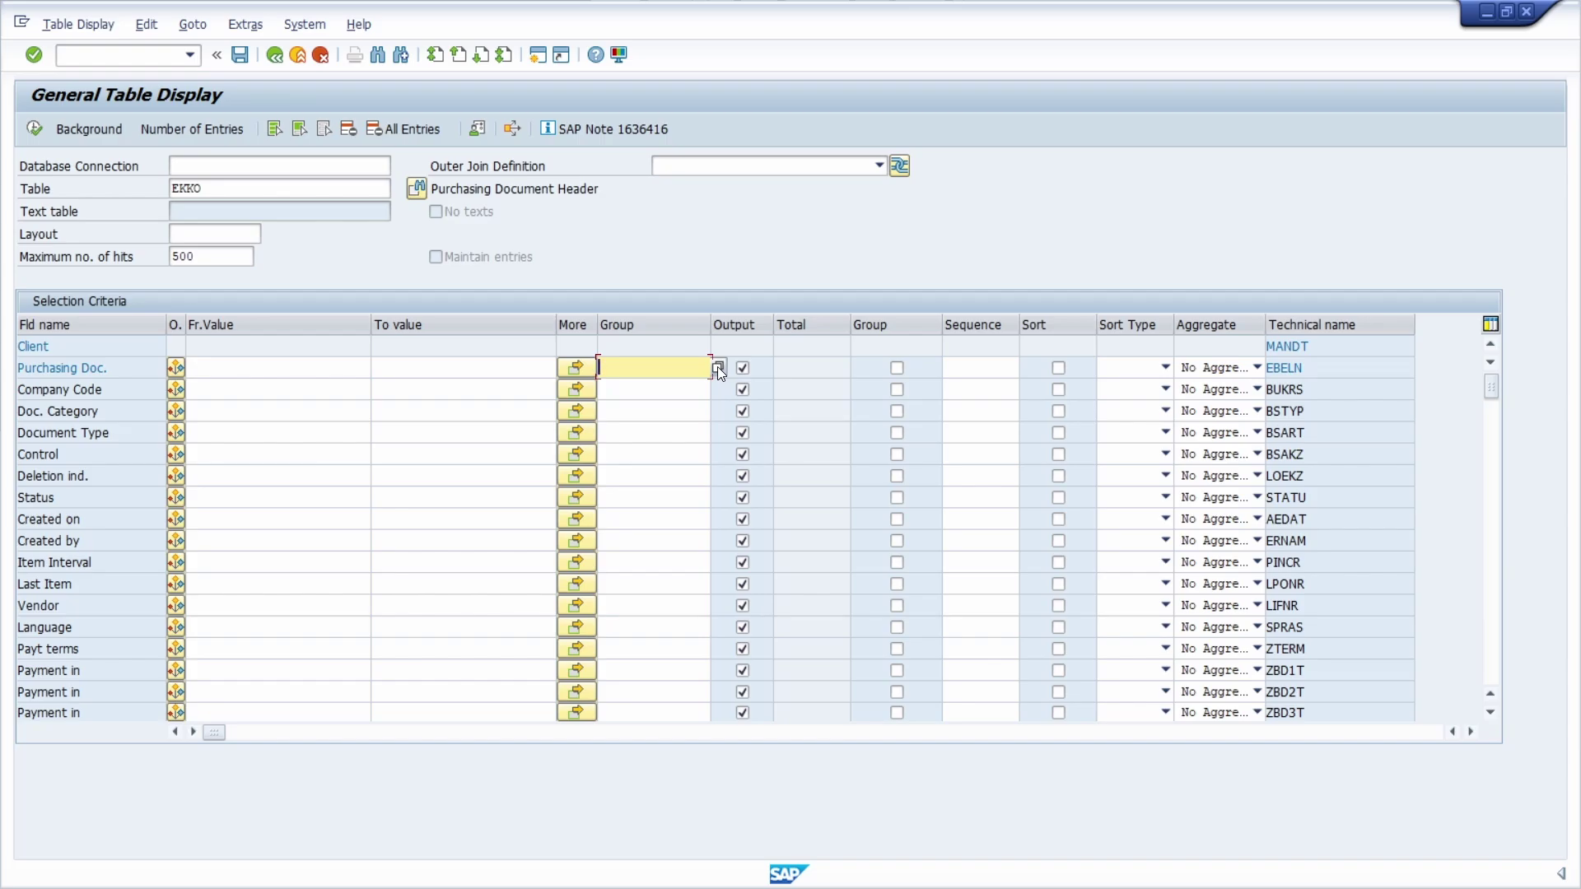
left_click(718, 367)
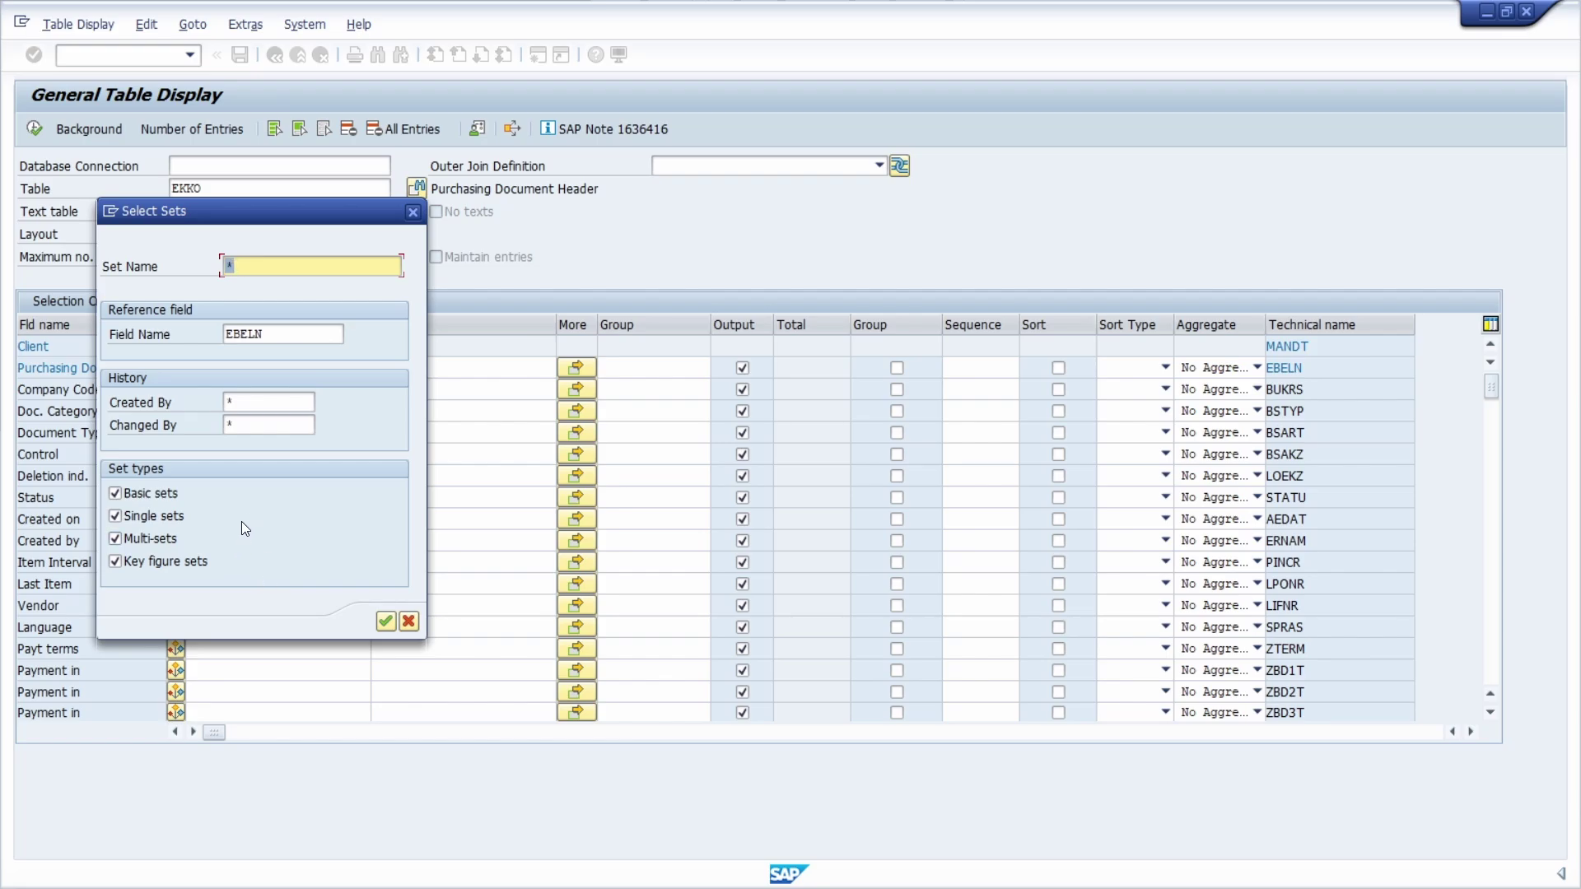
left_click(414, 212)
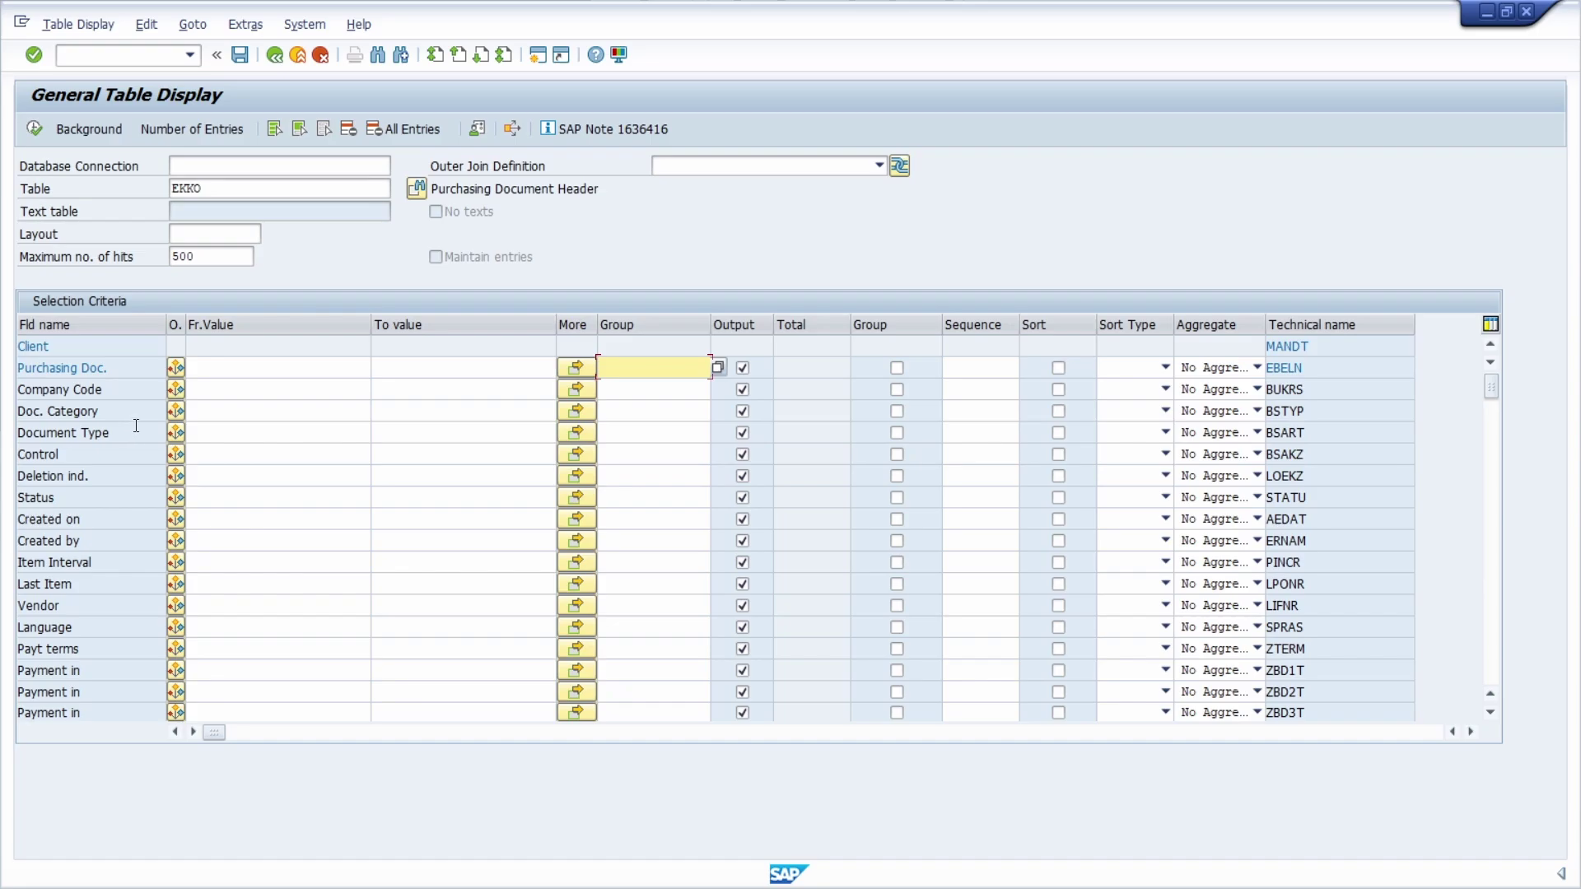
Step: Display the EKKO entries grouped by Document Type and sort the result by number of entries in descending order
left_click(904, 433)
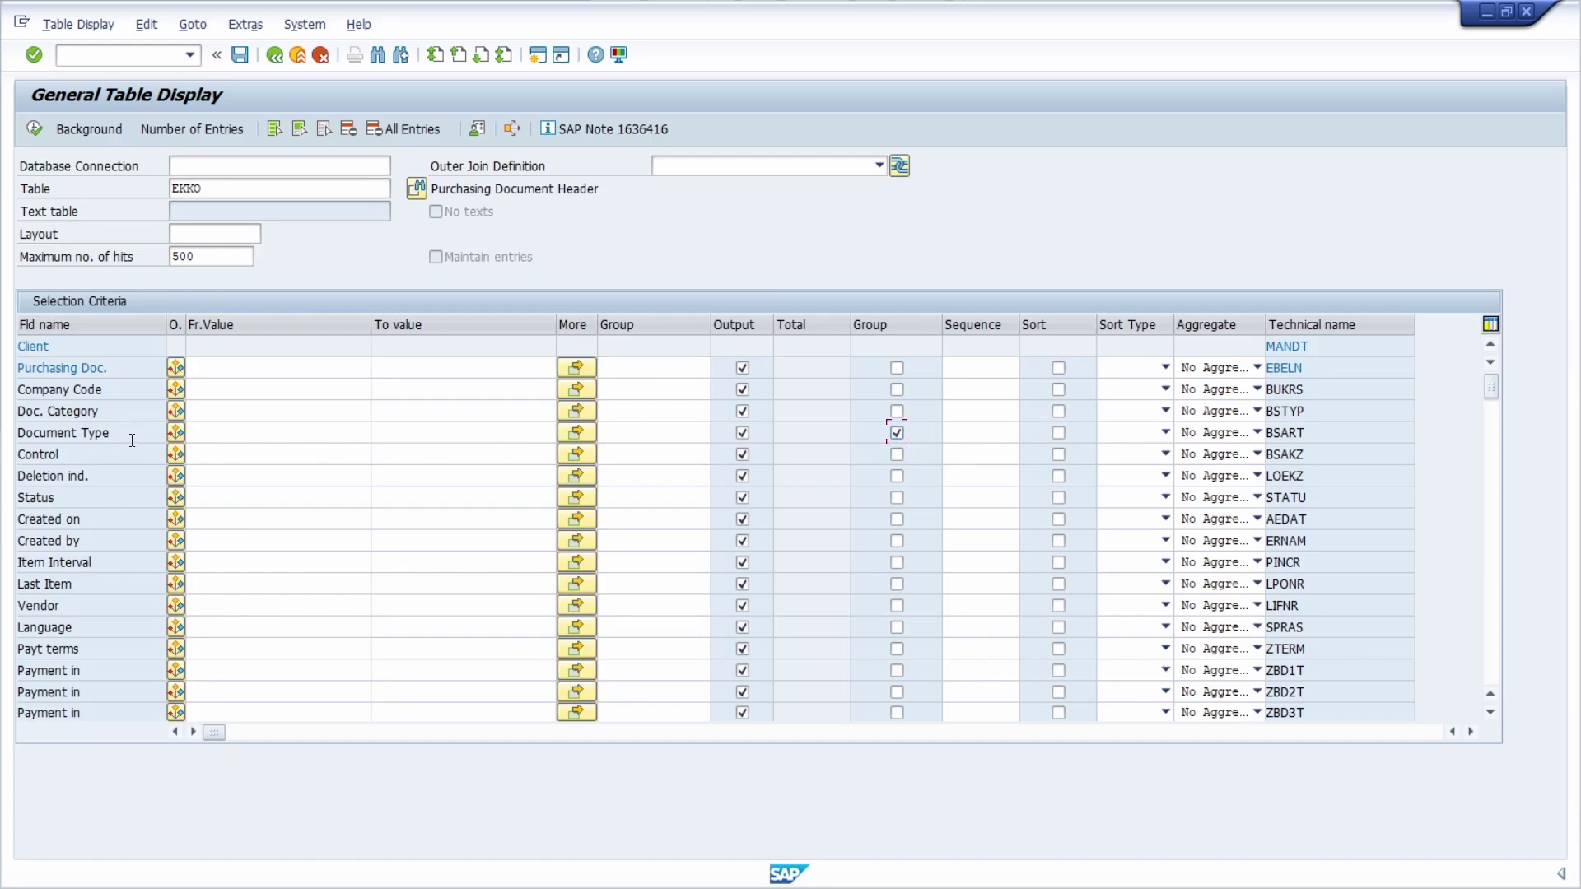
left_click(34, 129)
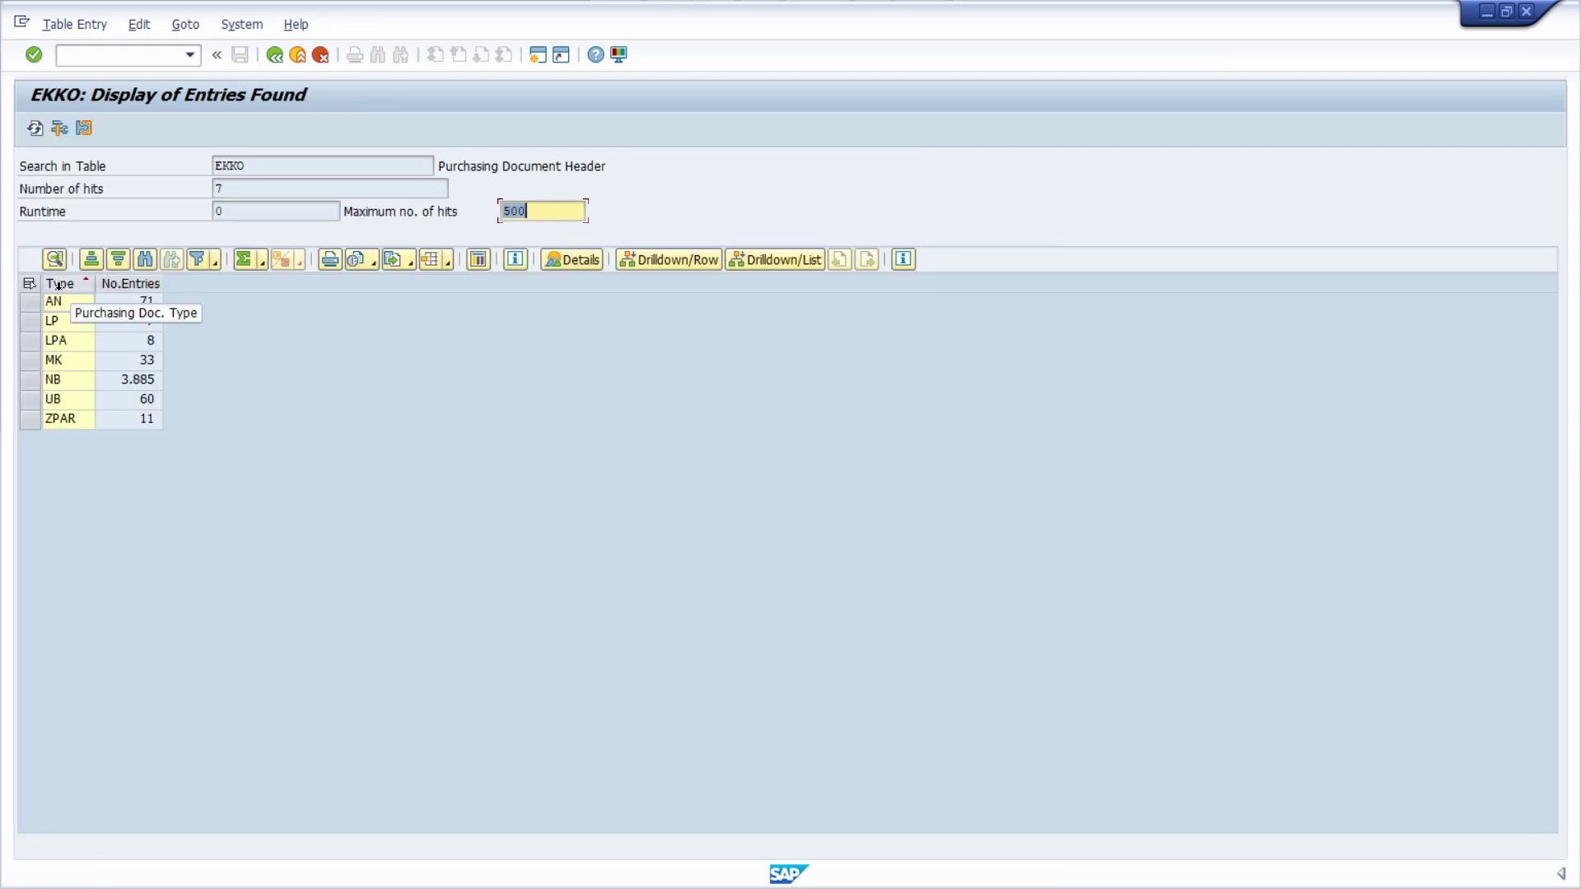
left_click(151, 286)
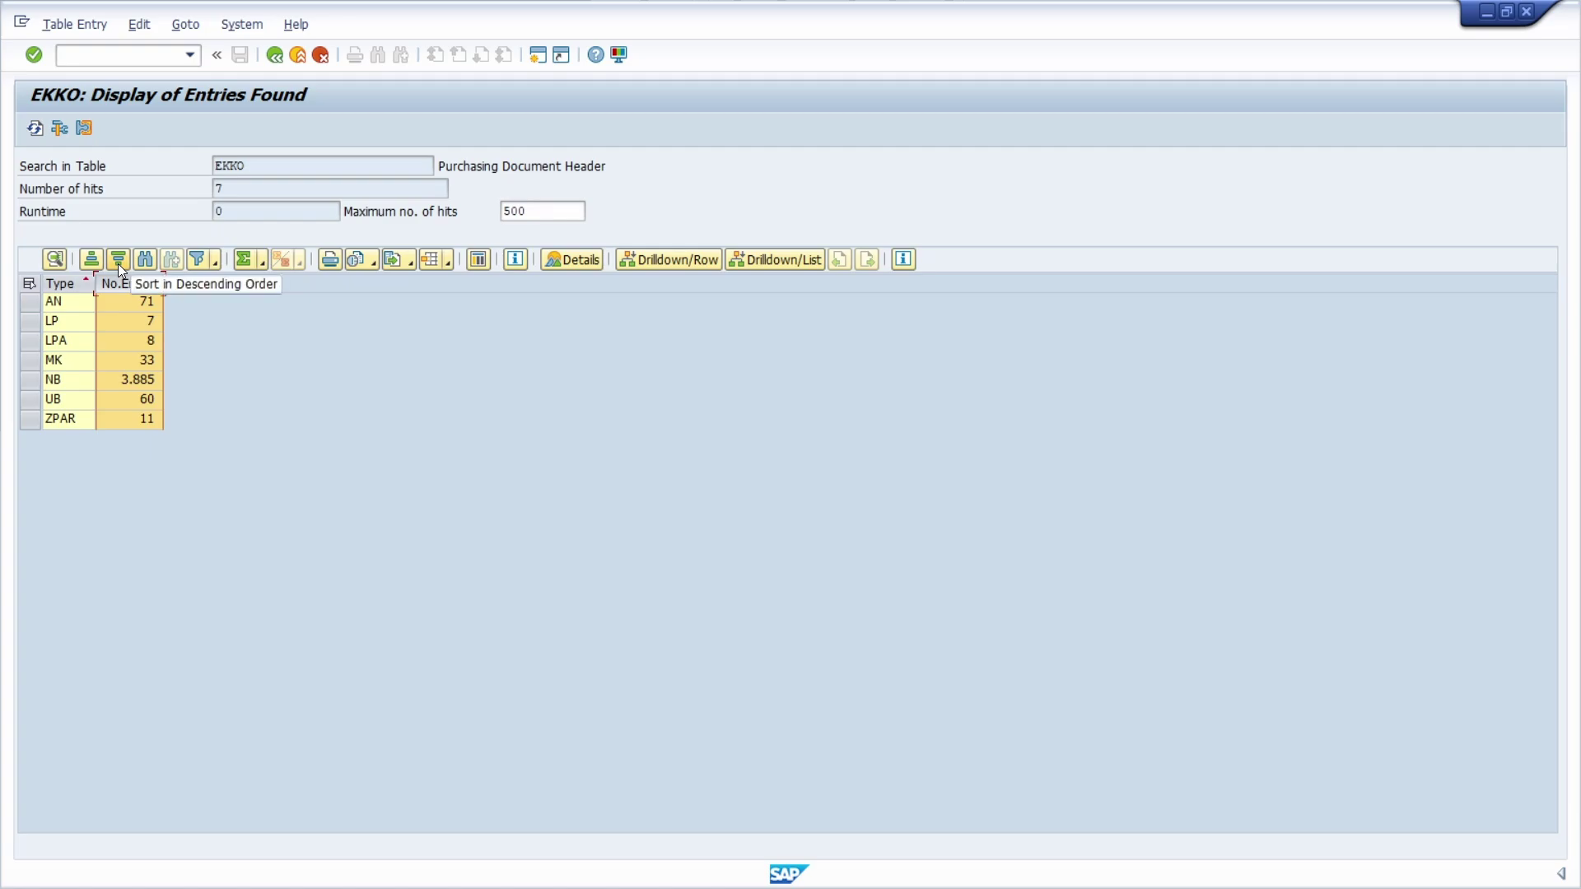
left_click(119, 263)
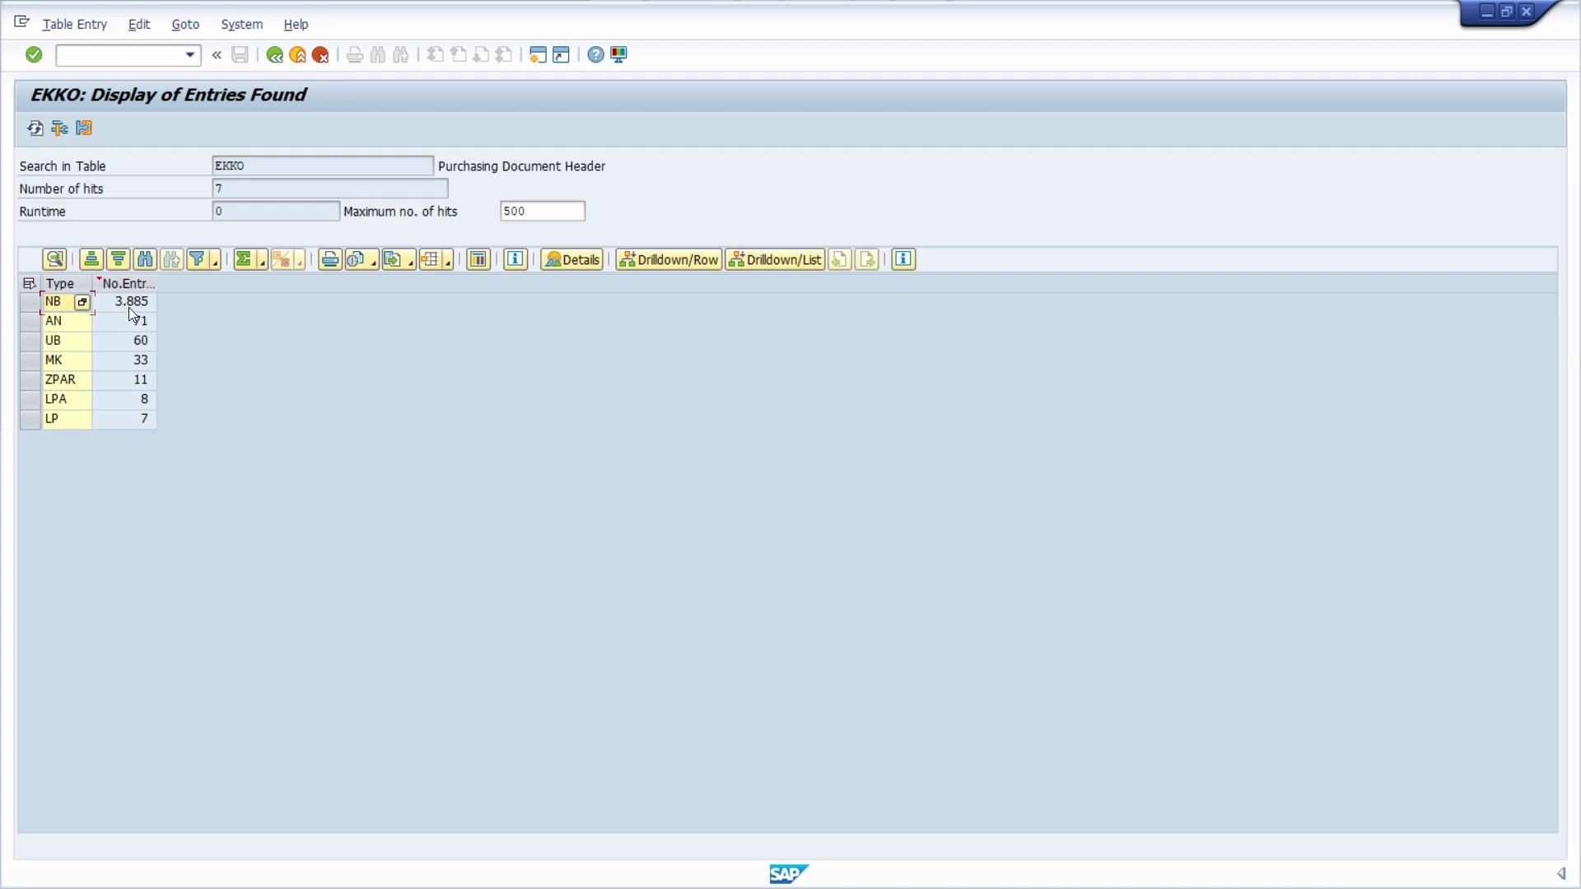
Step: Switch the grouping from Document Type to Created by, rerun the selection and sort by number of entries in descending order
left_click(274, 55)
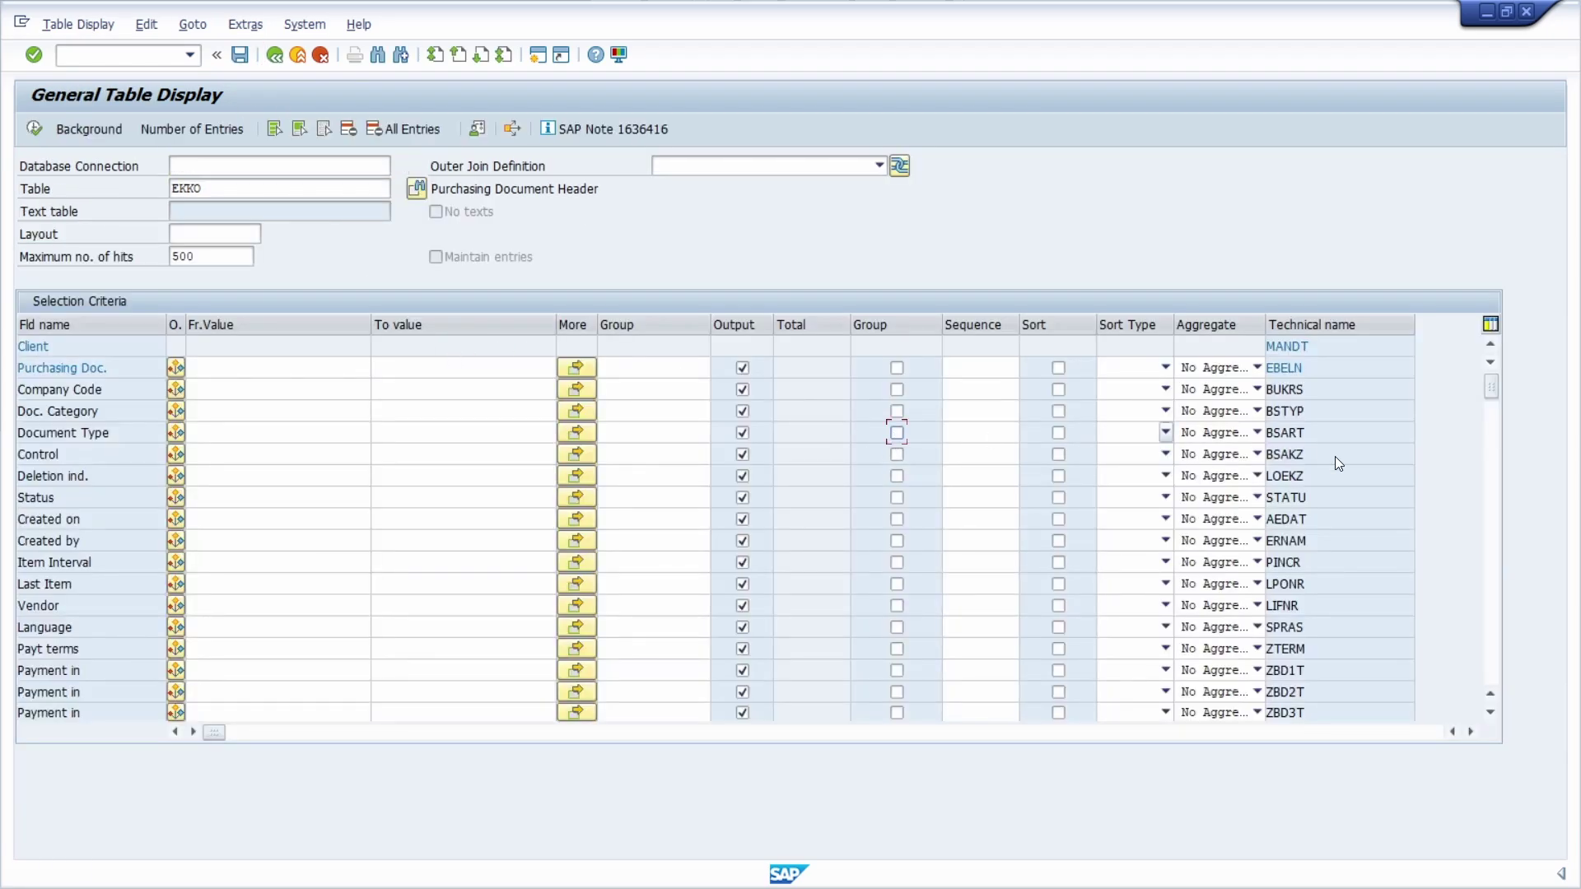
left_click(897, 541)
key("Tab")
key("Tab")
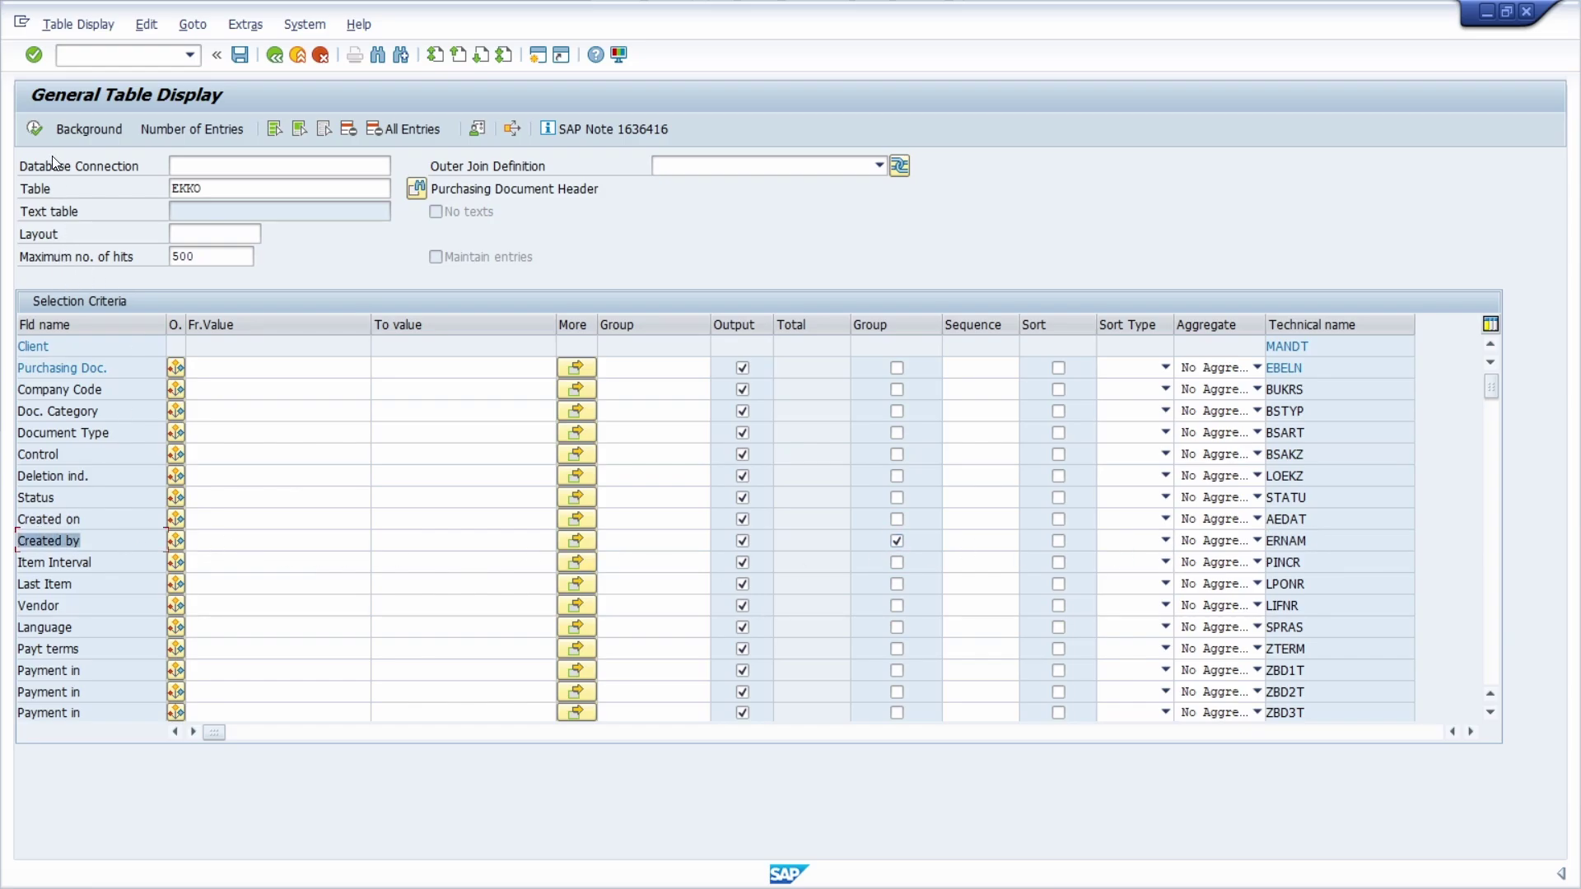
left_click(33, 130)
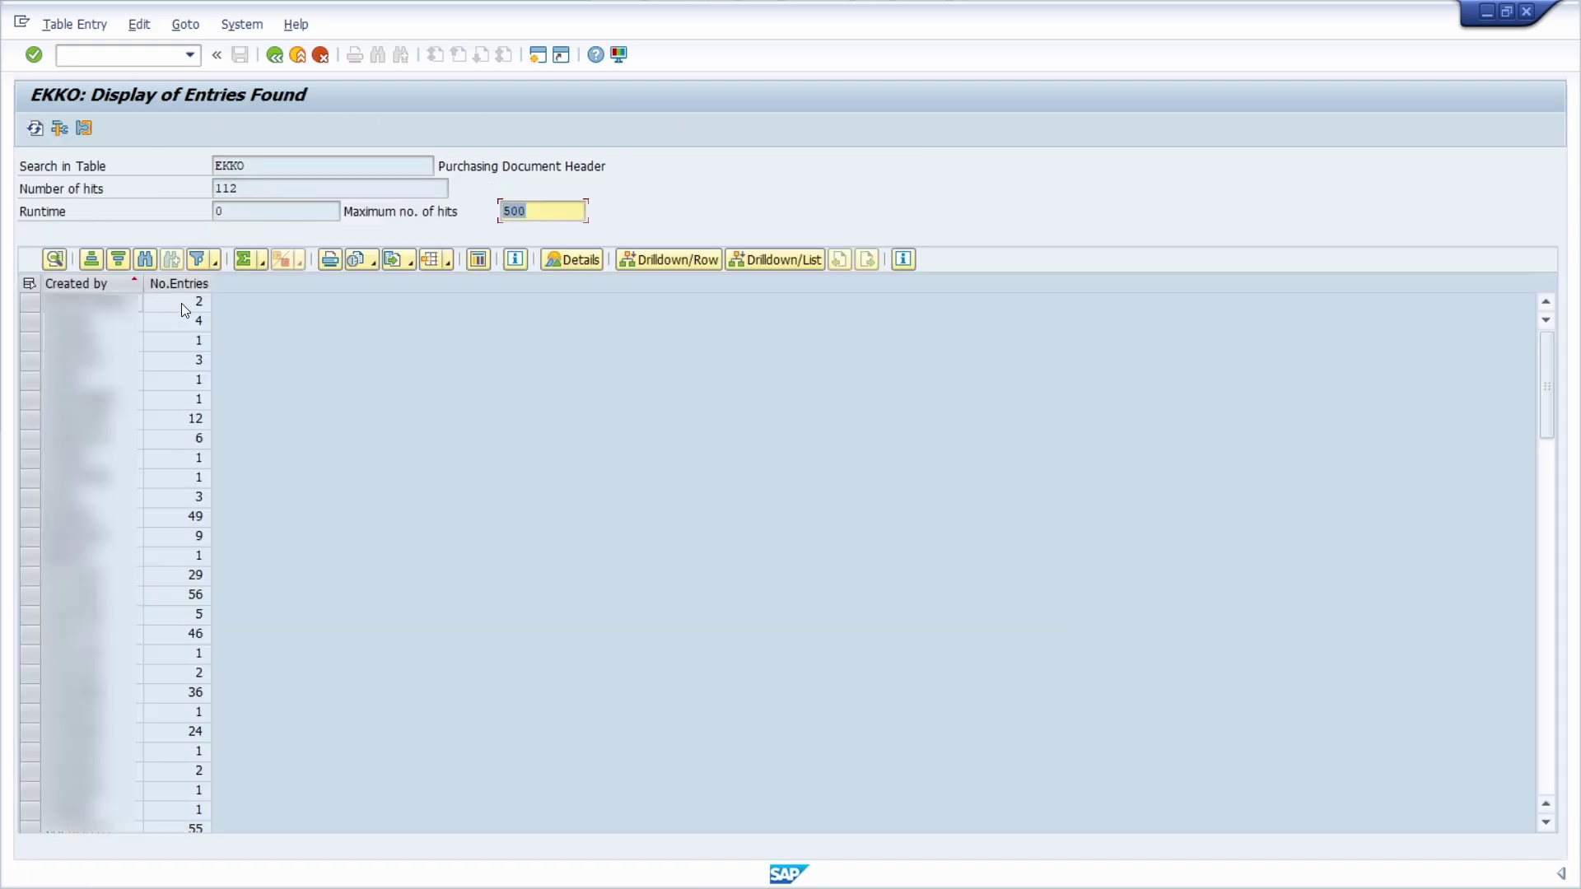
left_click(172, 285)
left_click(119, 260)
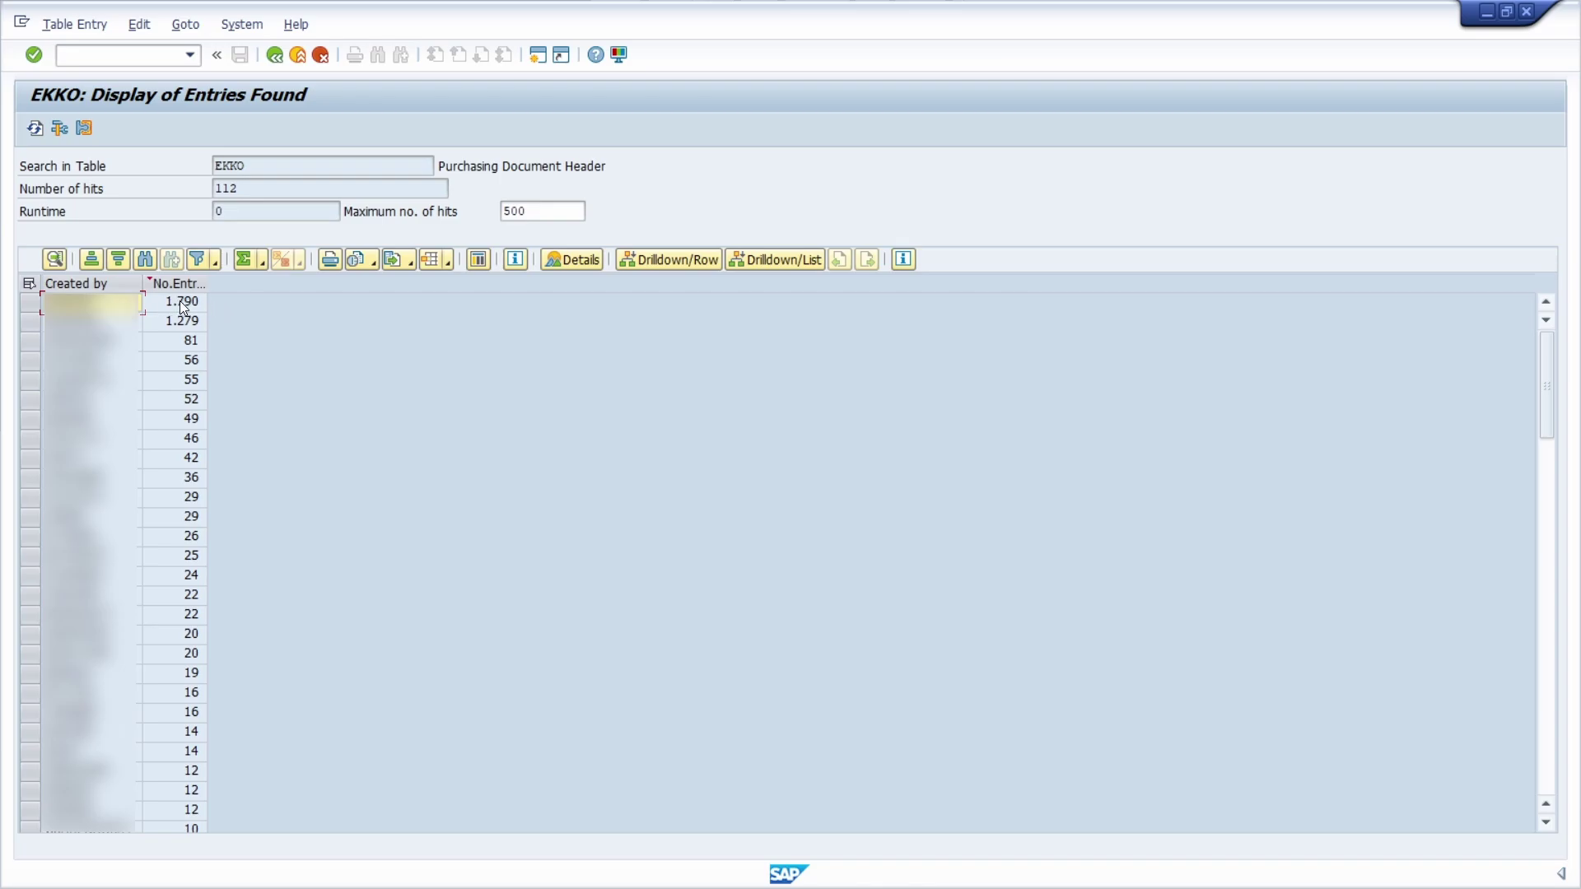
Step: Remove the Created by grouping and mark Purchasing Doc. and Company Code for sorting, leaving the sort type blank
left_click(274, 54)
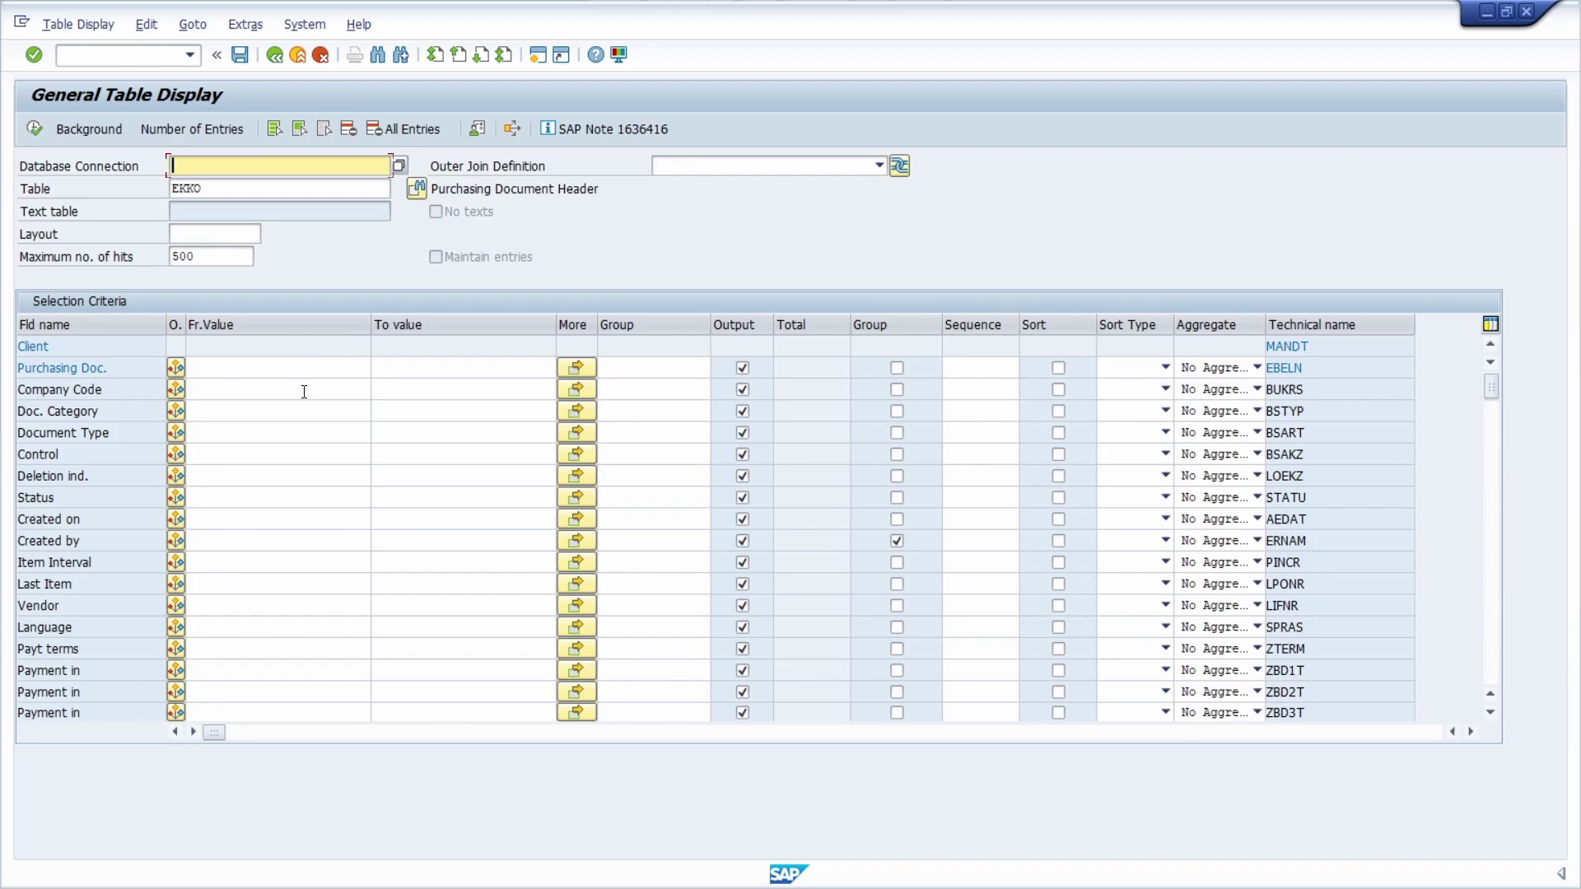
left_click(897, 541)
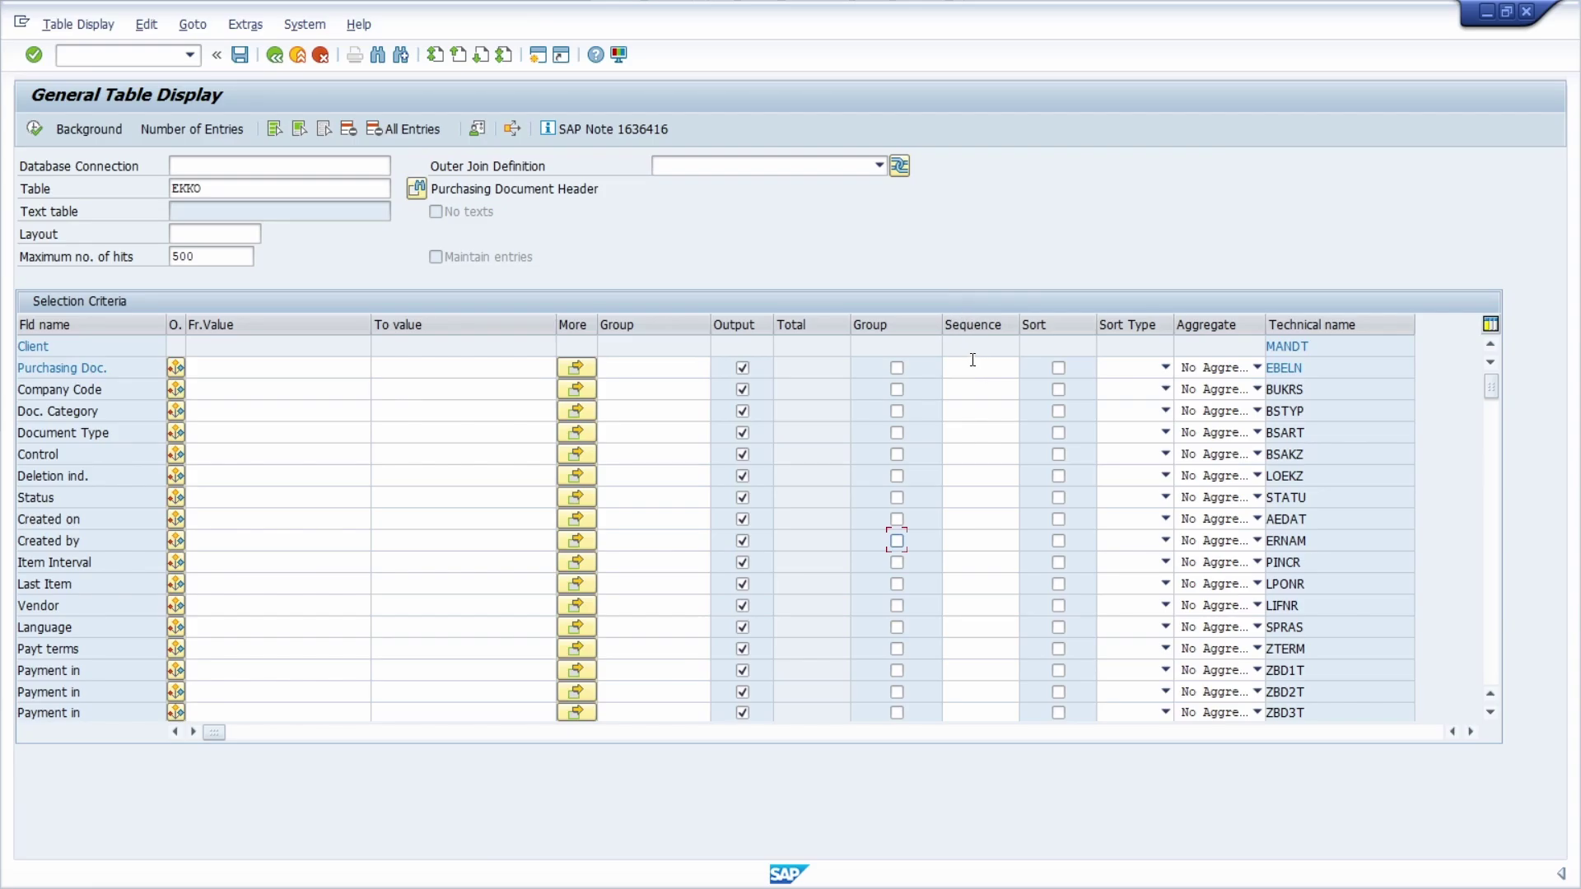
left_click(1059, 370)
left_click(1058, 390)
left_click(1149, 367)
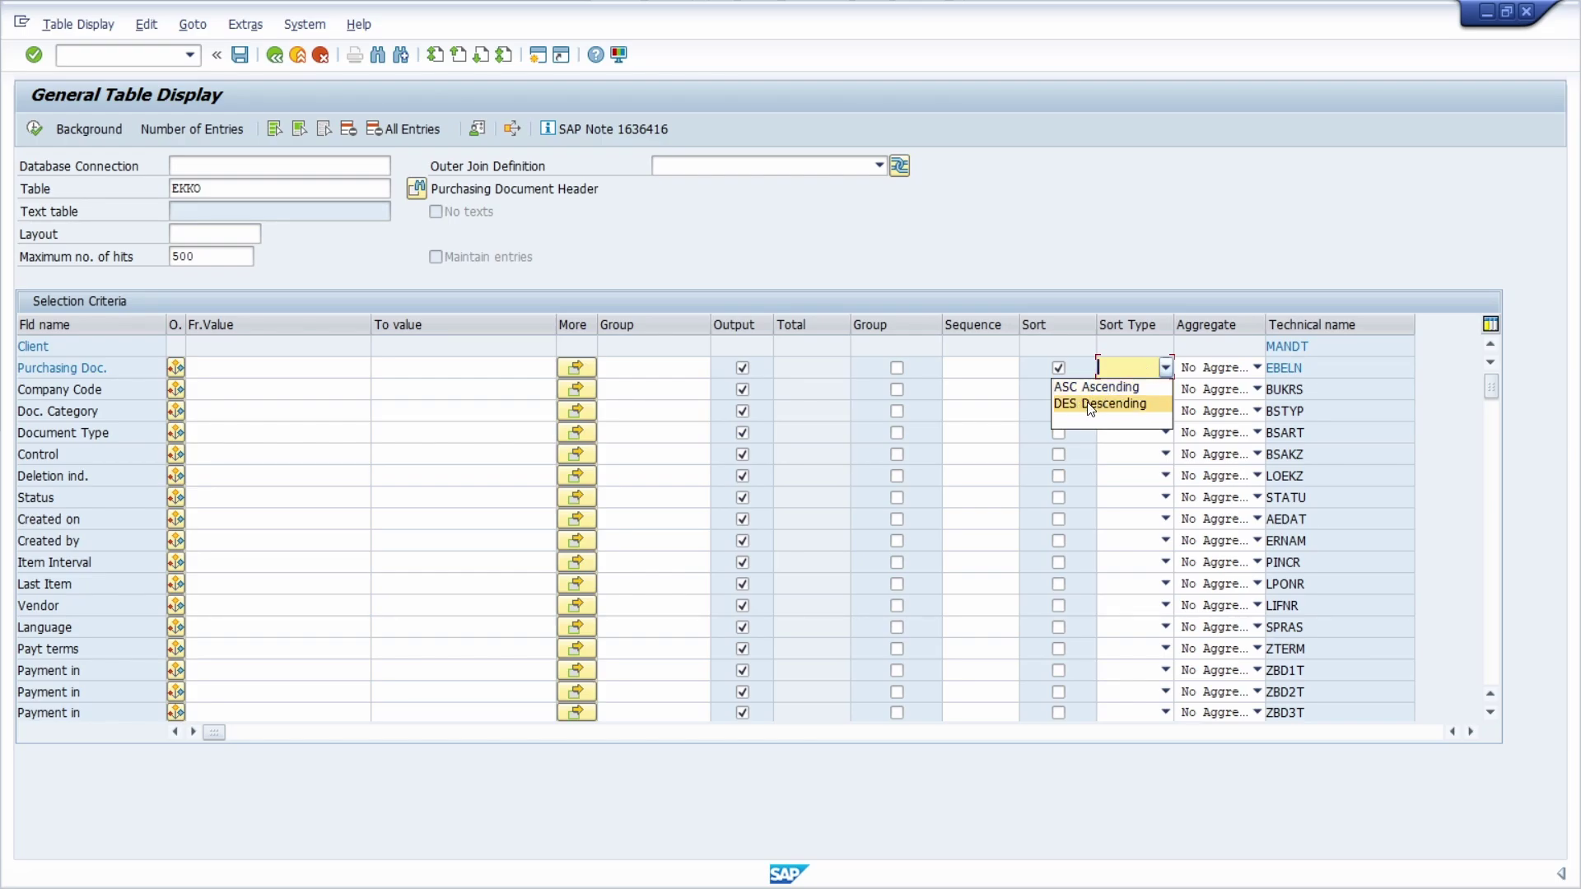
left_click(1125, 361)
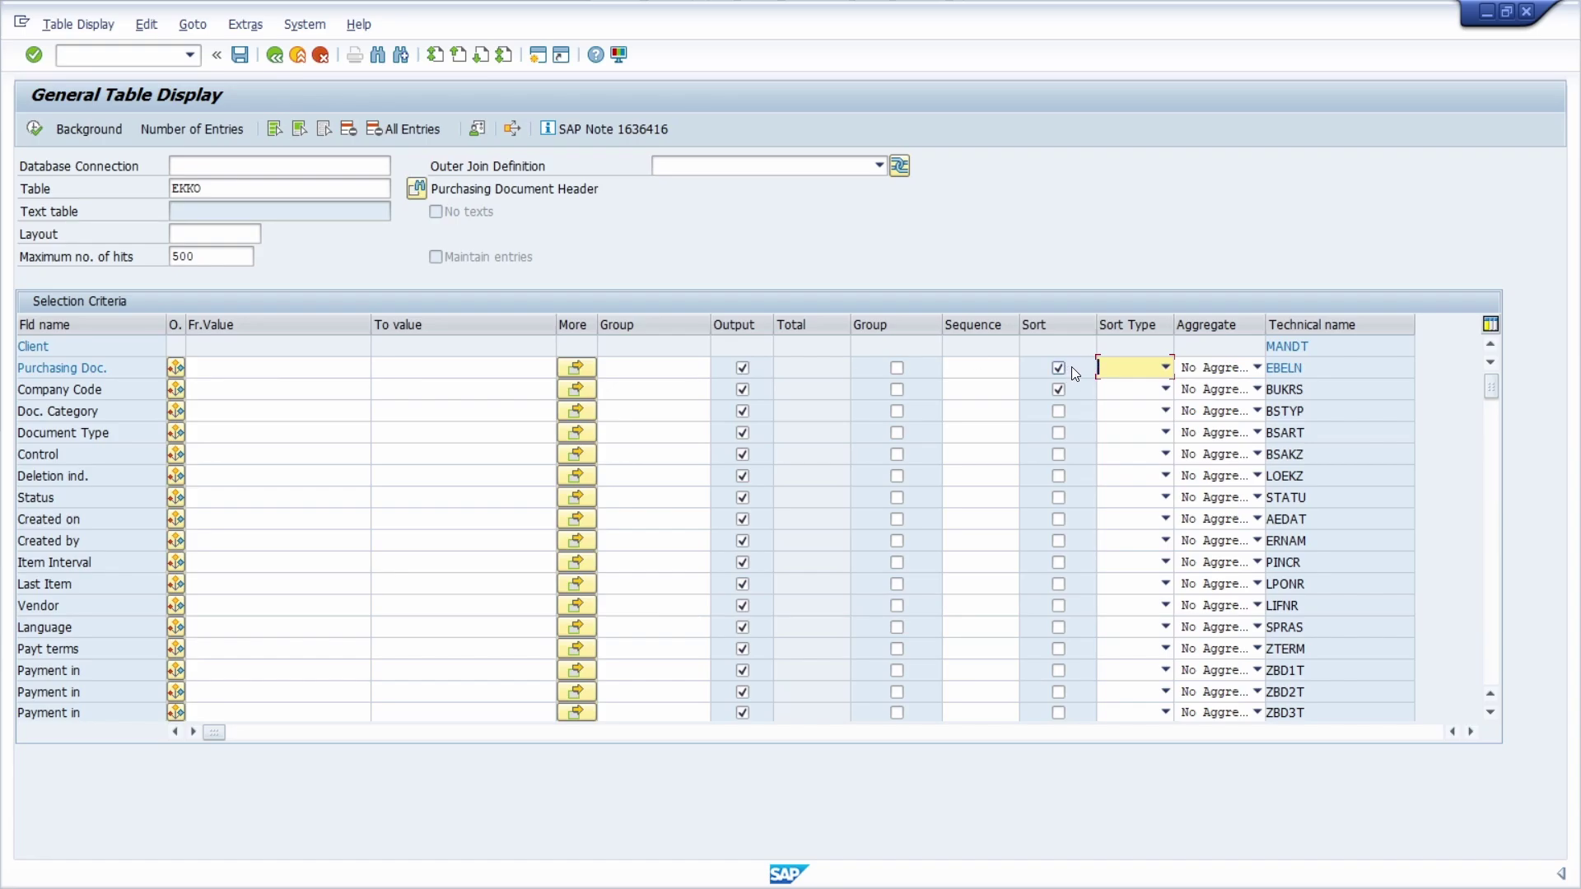
Step: Try the sequence values 1 and 99 for Purchasing Doc. and clear the sequence again
left_click(984, 370)
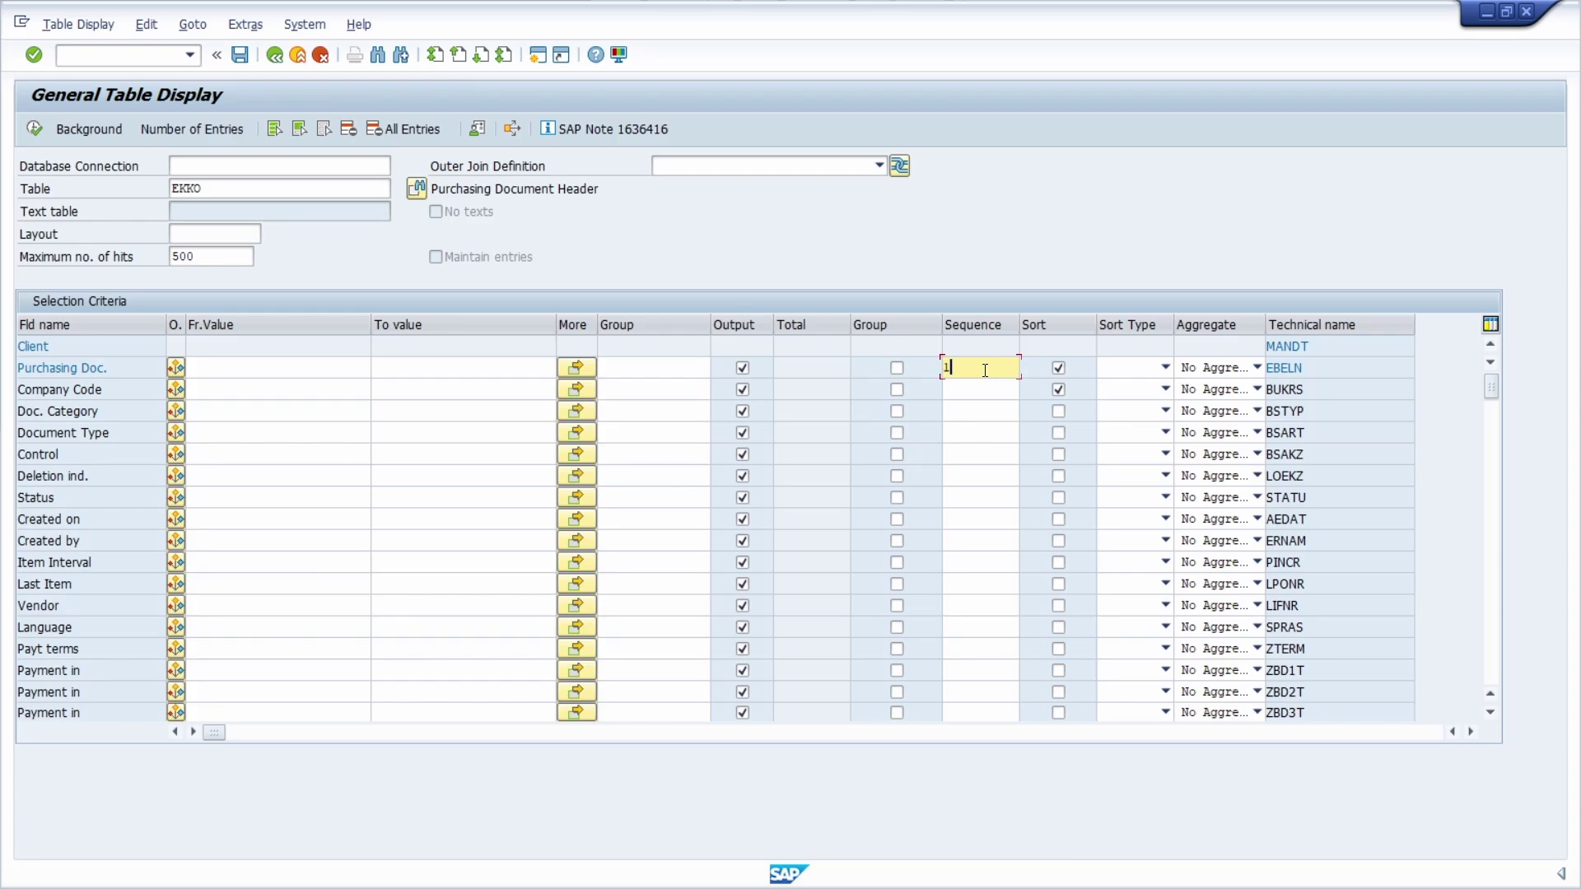
key("BackSpace")
type("99")
key("BackSpace")
key("BackSpace")
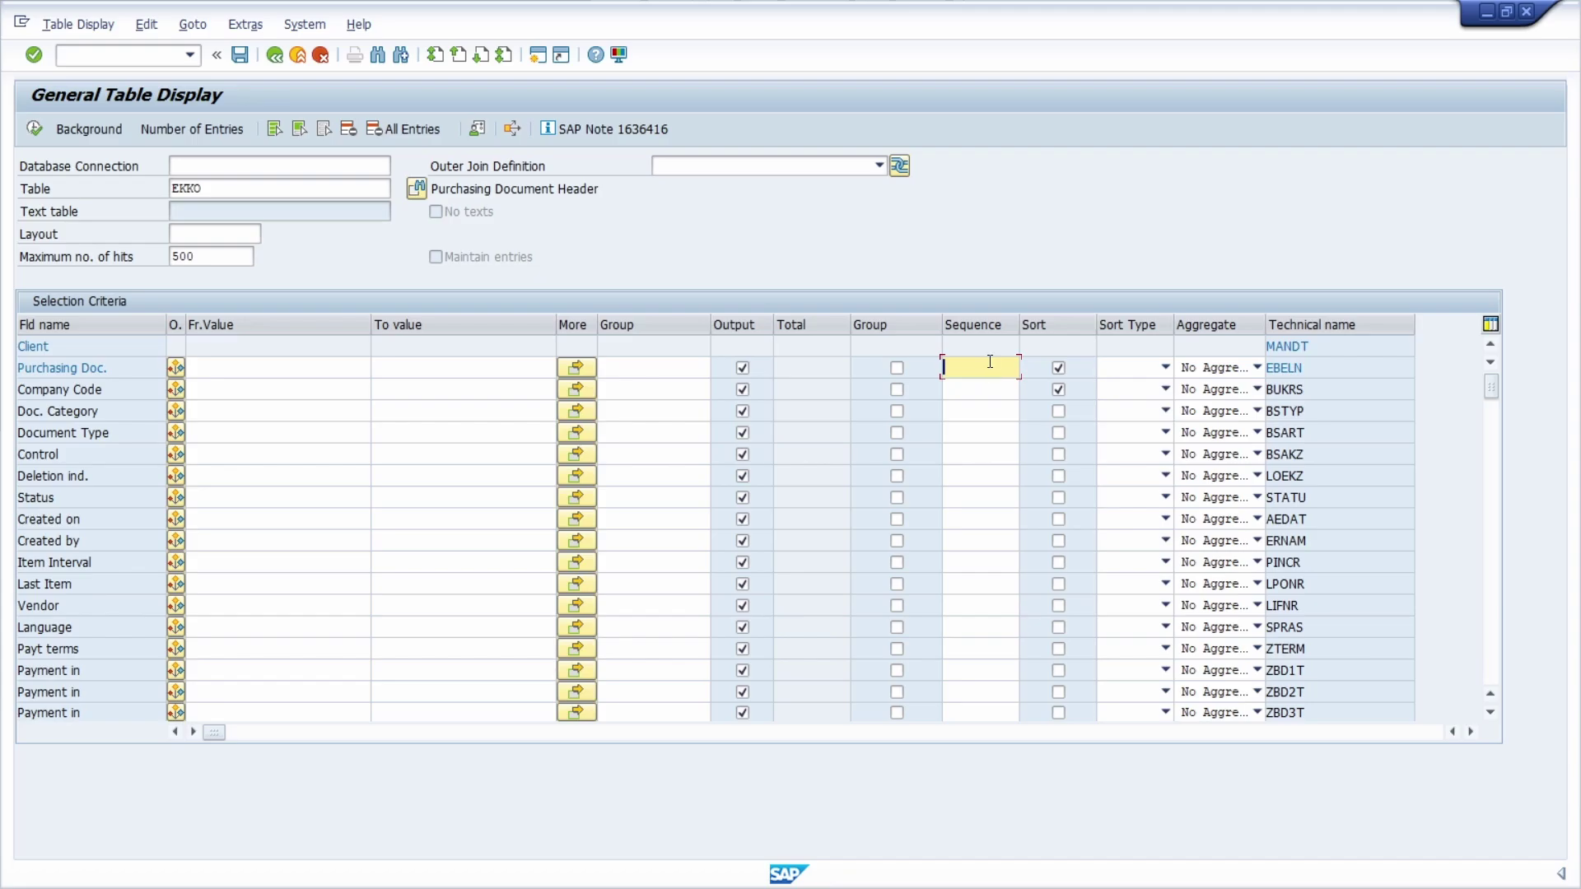
Step: Review the aggregate options for Purchasing Doc. and keep No Aggregation
left_click(1214, 368)
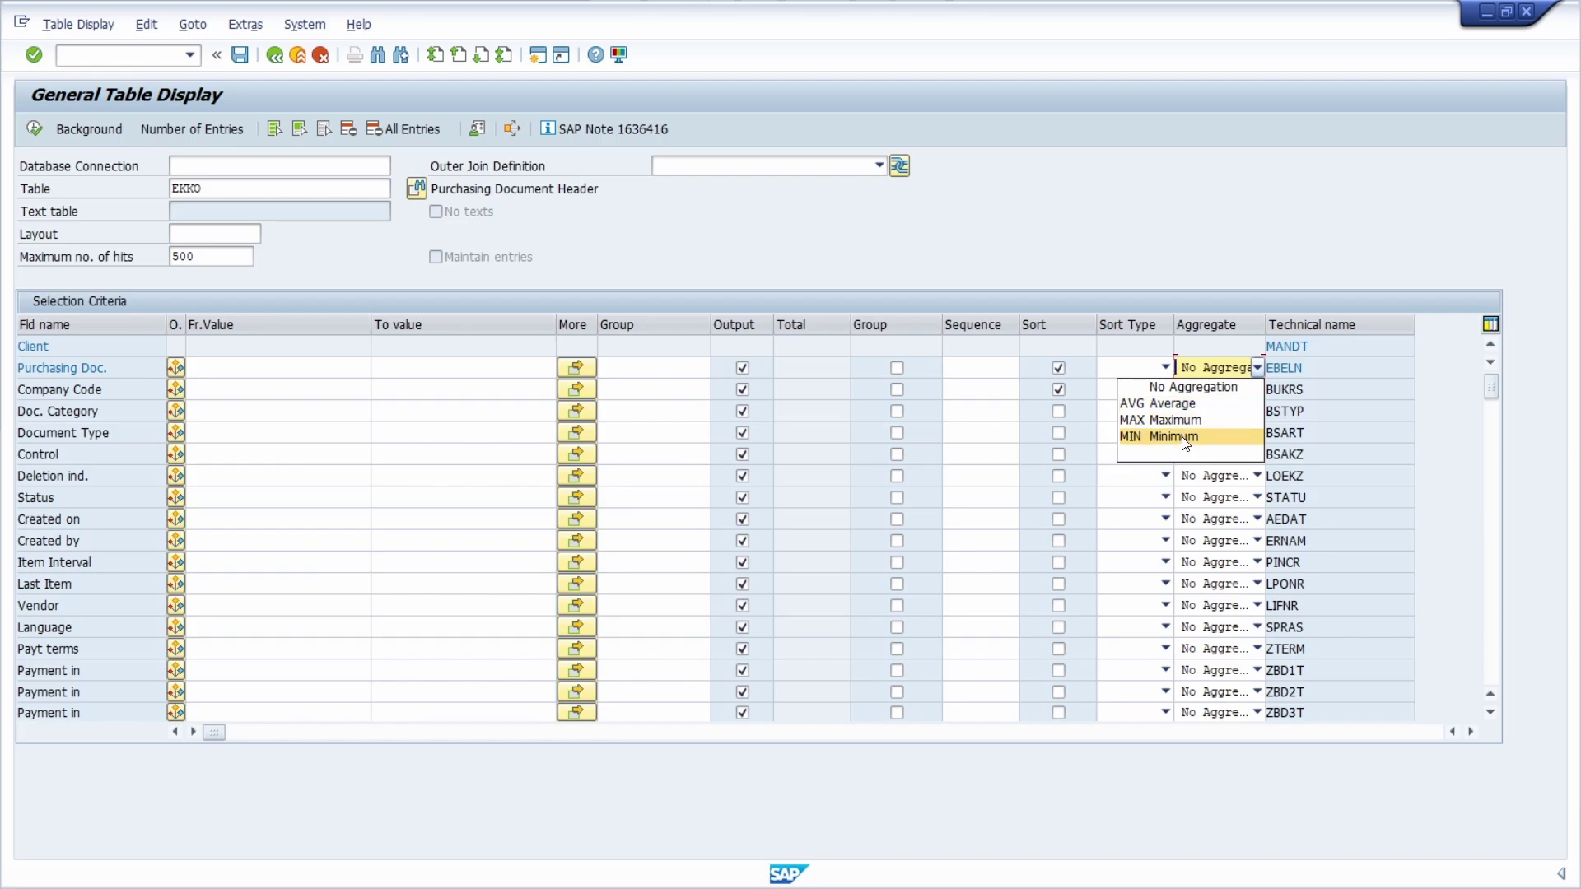
left_click(1194, 387)
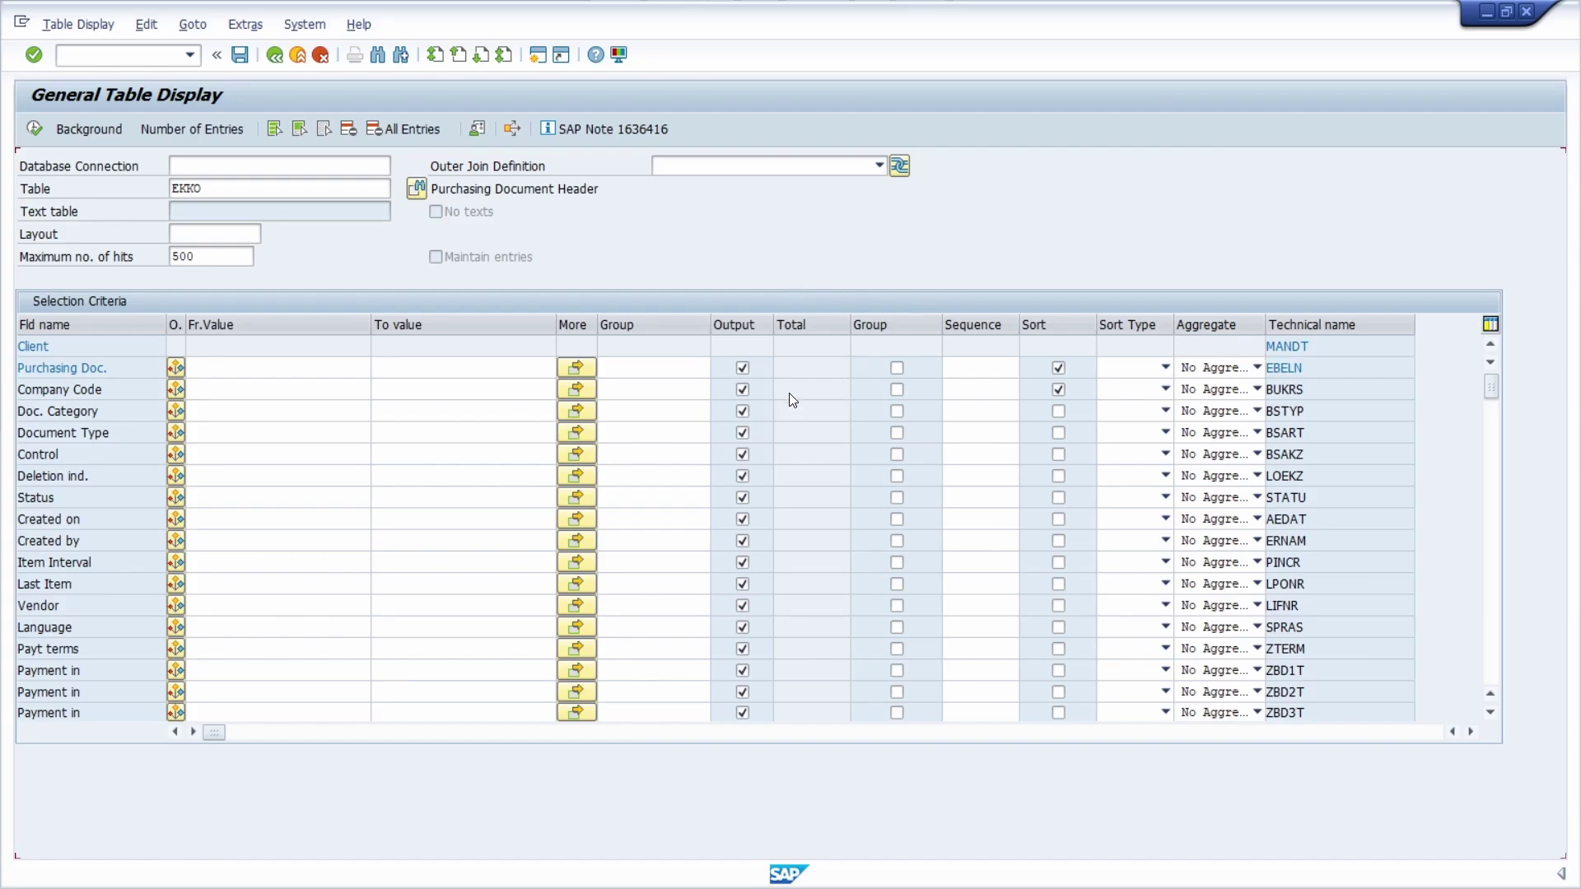
Step: Mark the Target Value and Tot. val. rel. fields for totalling in the selection criteria
scroll(831, 451, "down", 2)
scroll(832, 451, "down", 9)
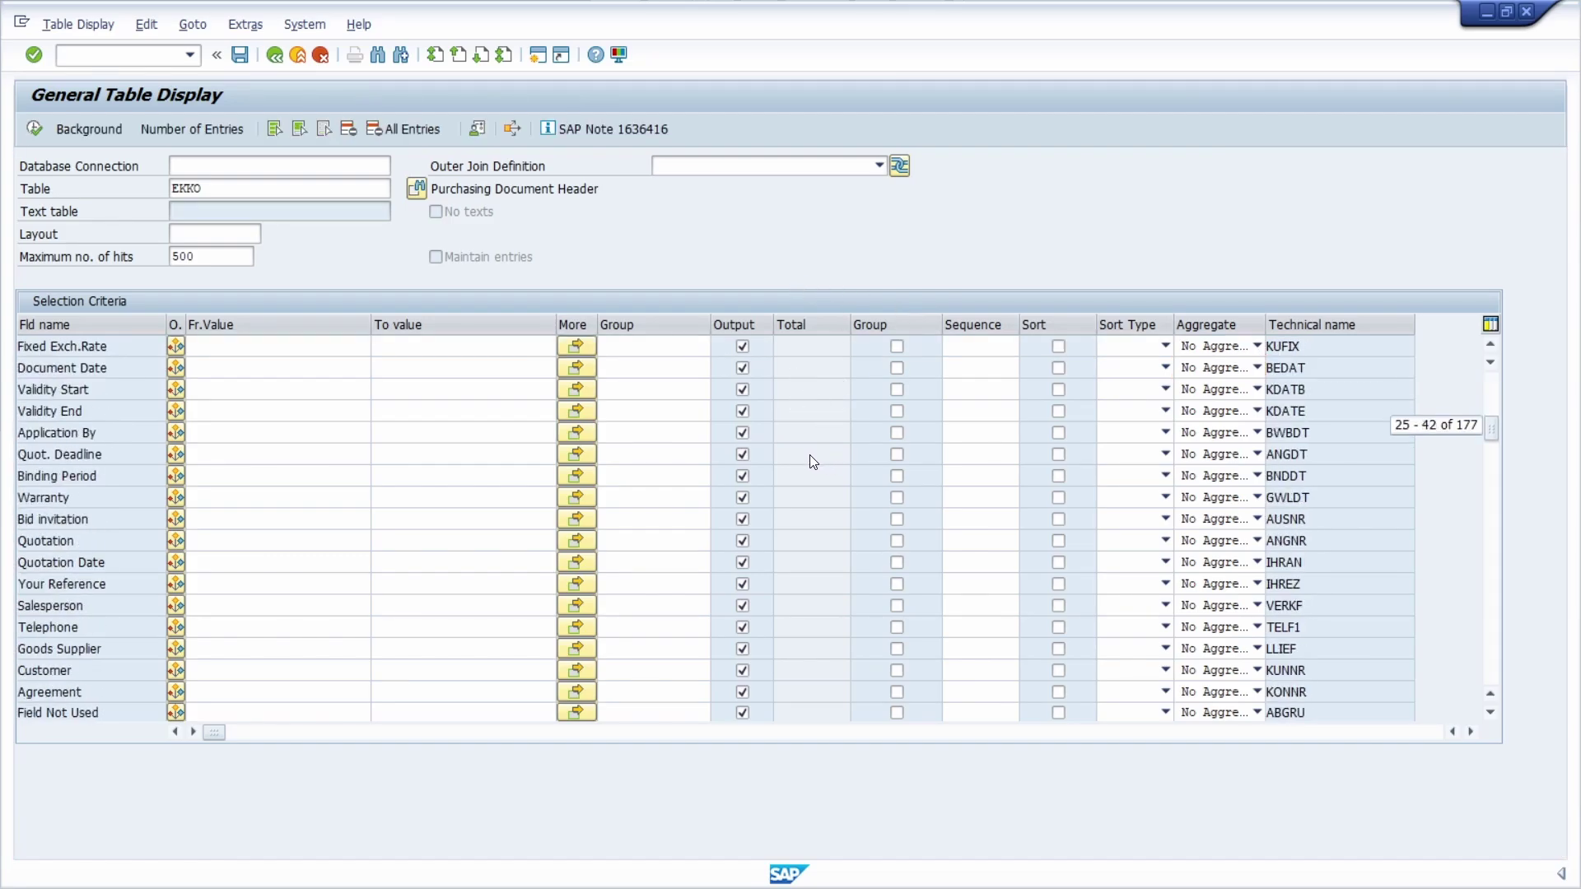
scroll(823, 451, "down", 3)
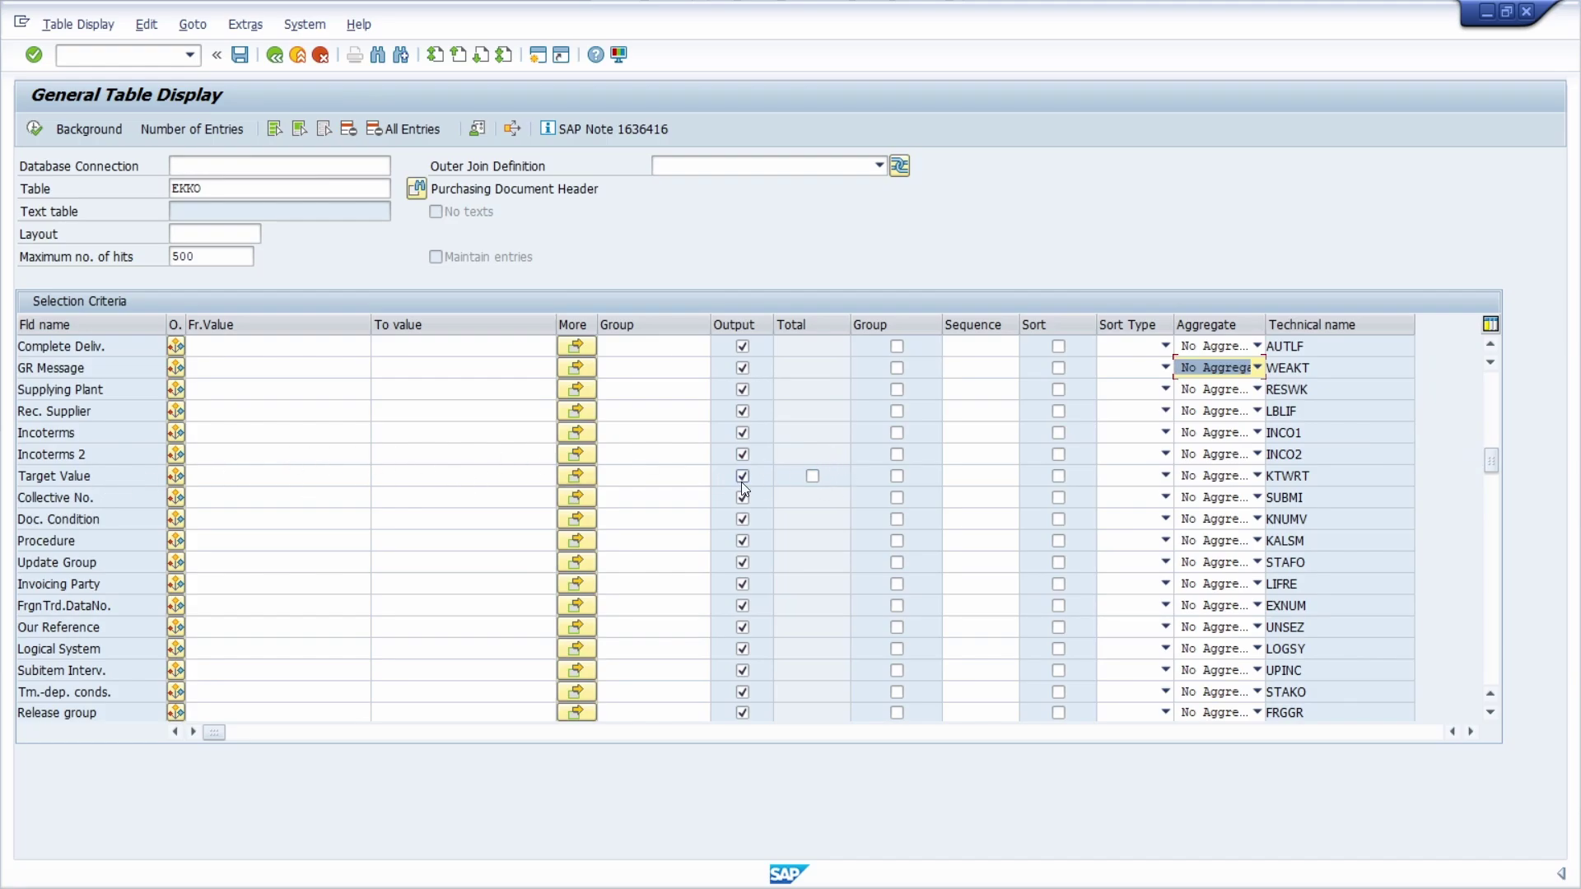
left_click(812, 477)
scroll(810, 536, "down", 8)
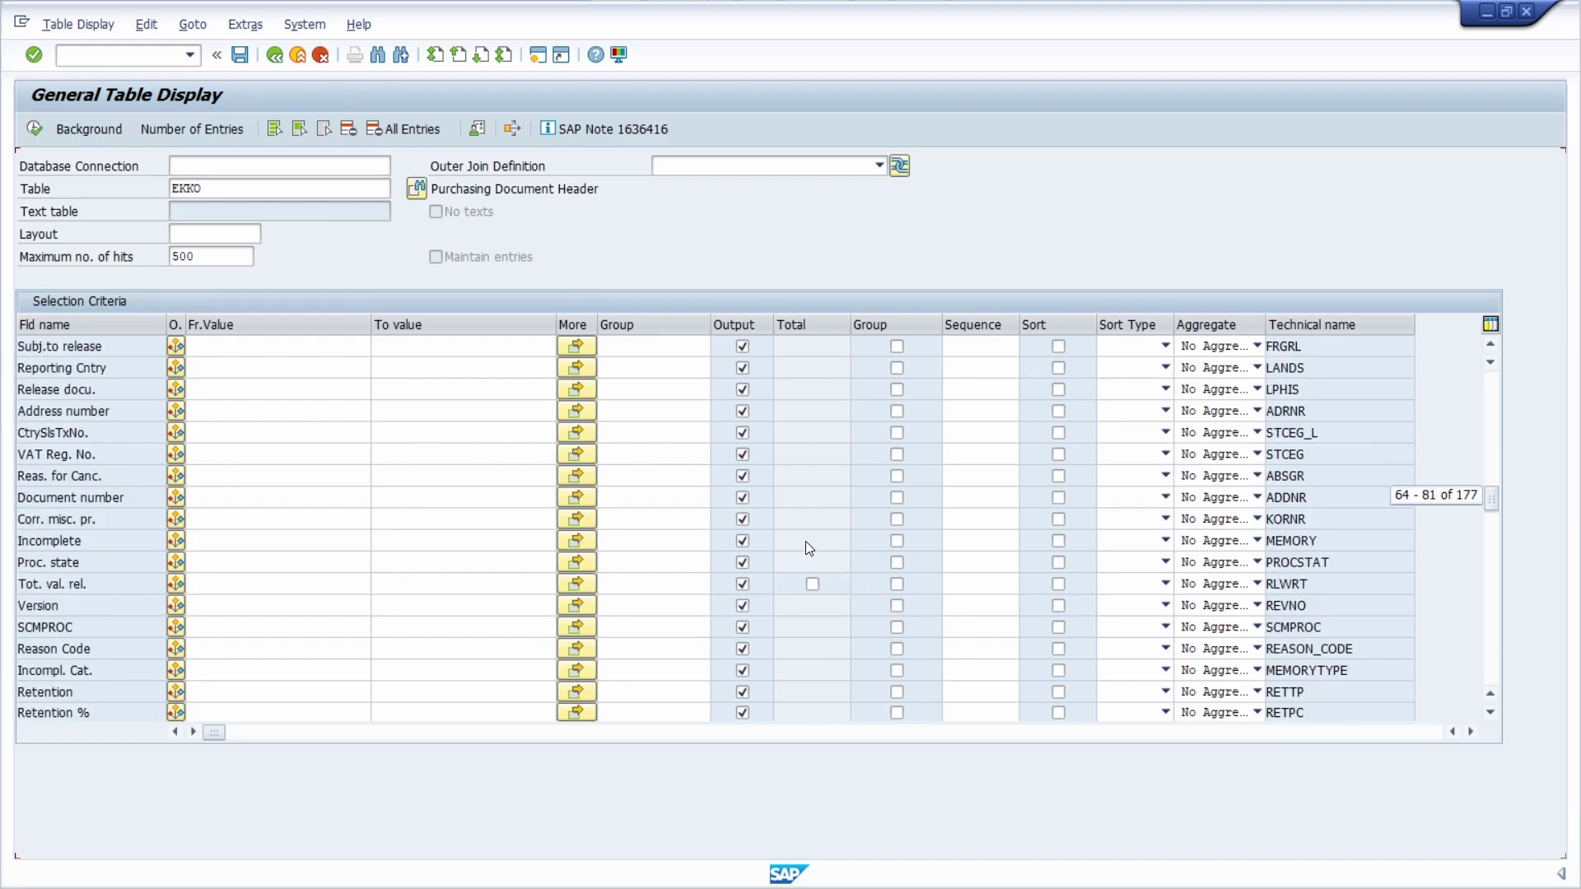
left_click(812, 519)
scroll(807, 581, "down", 2)
left_click(812, 584)
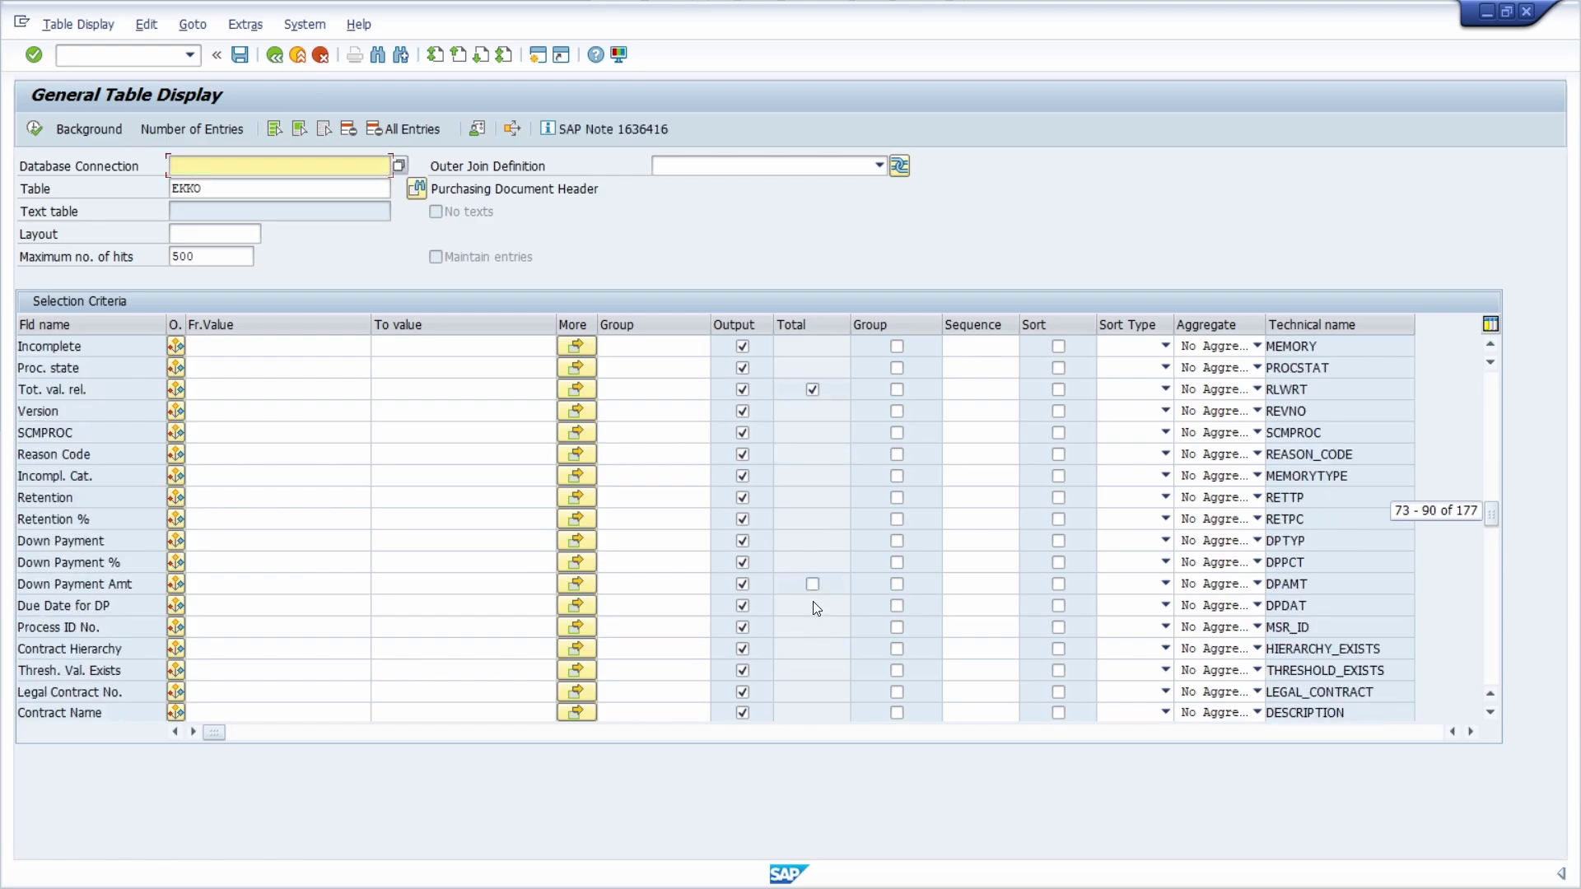
scroll(816, 626, "down", 7)
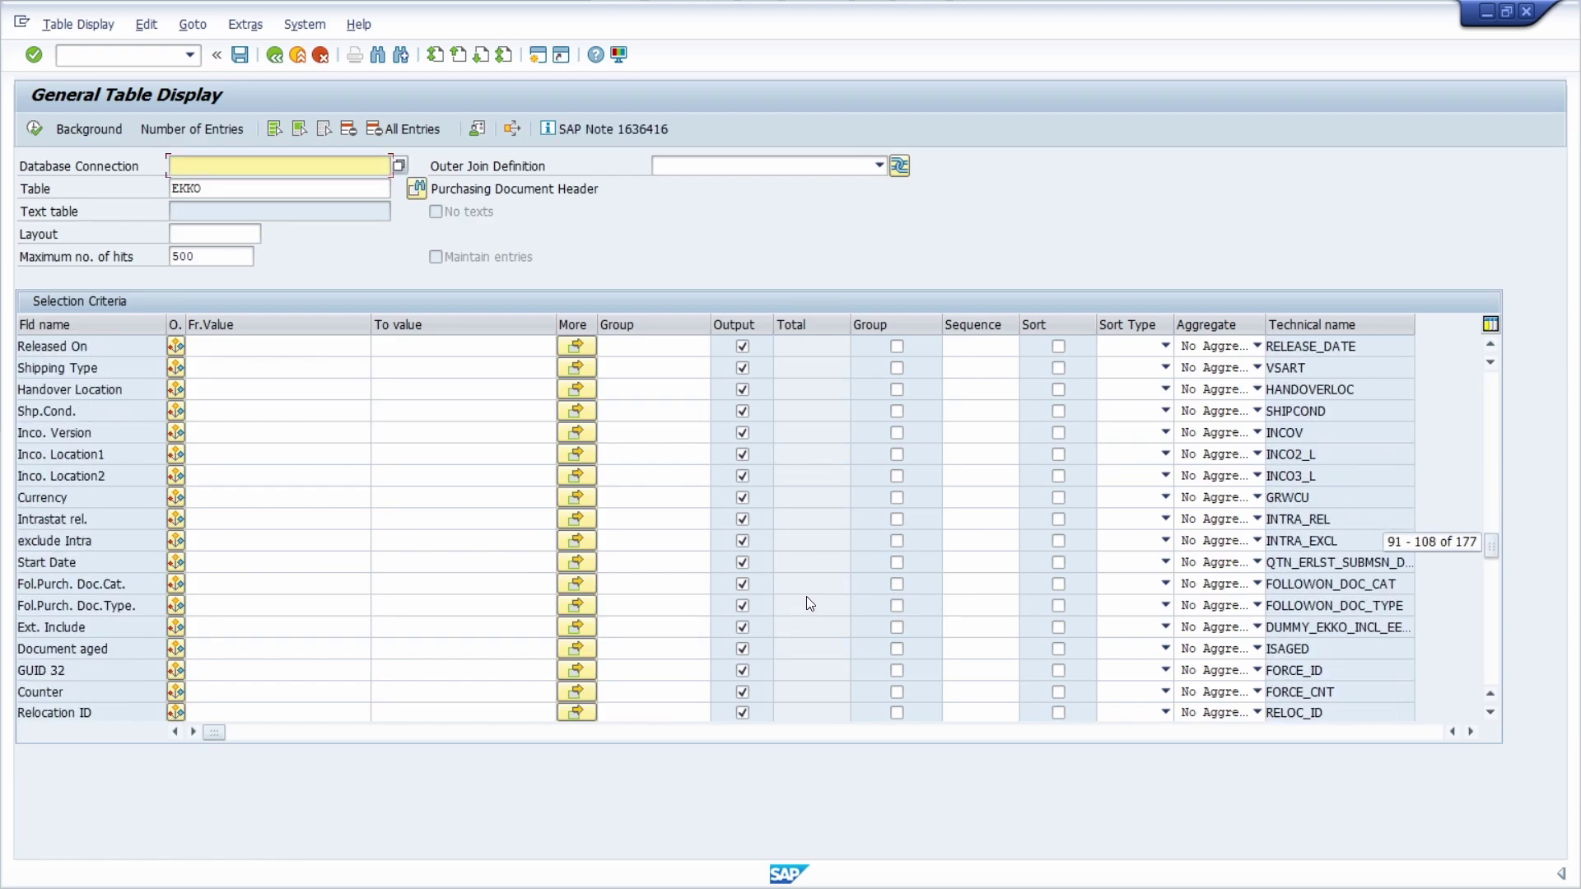
Step: Mark the Required Budget, Reserved Budget and Special Release fields for totalling
scroll(809, 602, "down", 11)
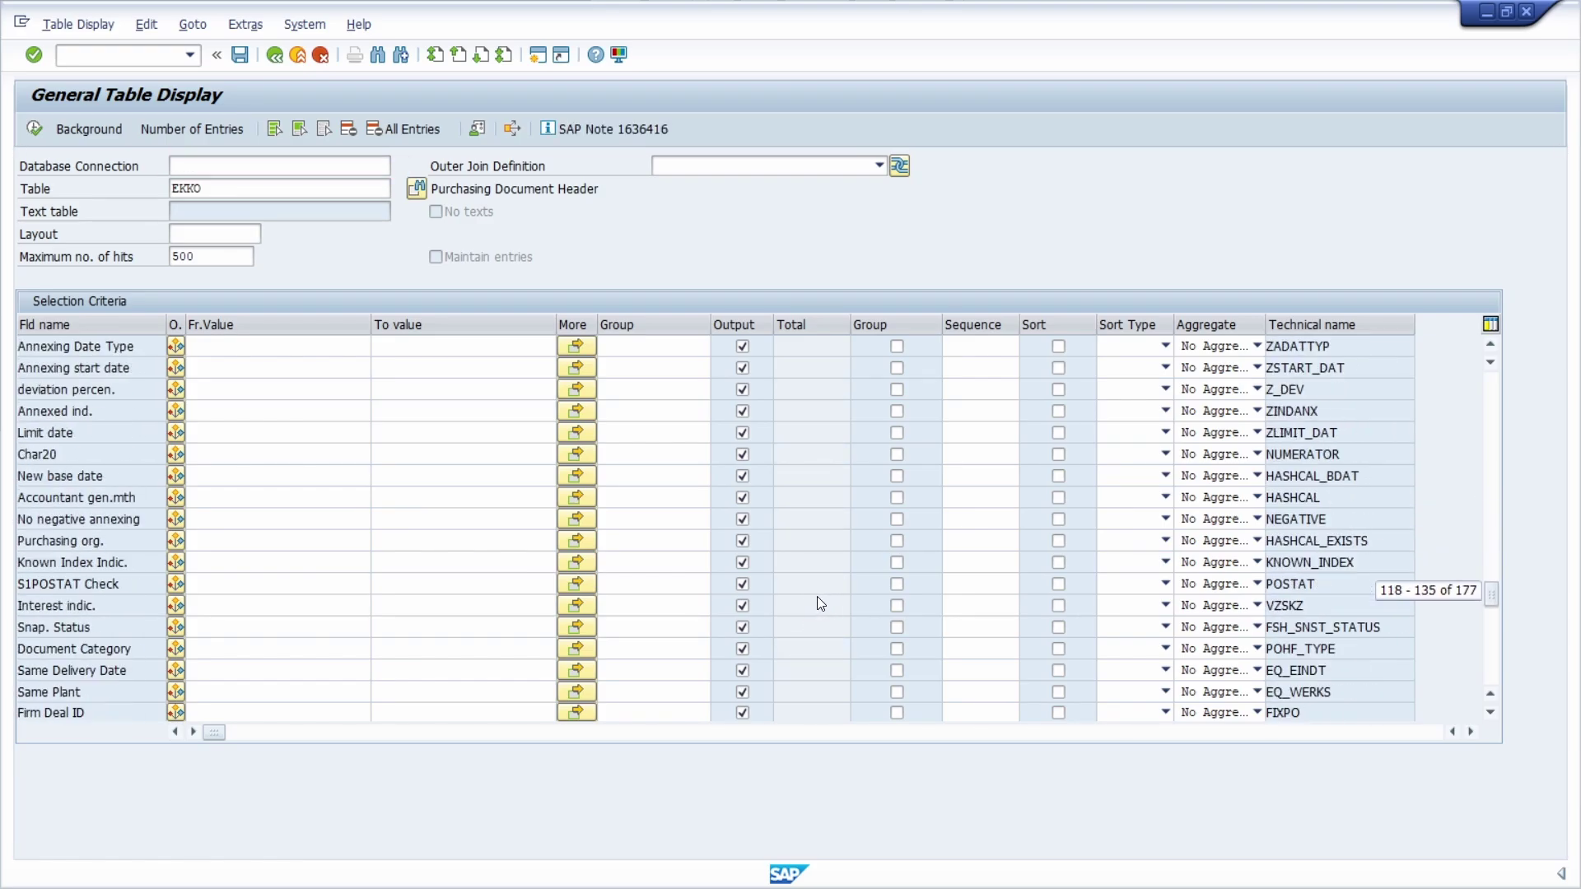
scroll(820, 606, "down", 3)
left_click(812, 627)
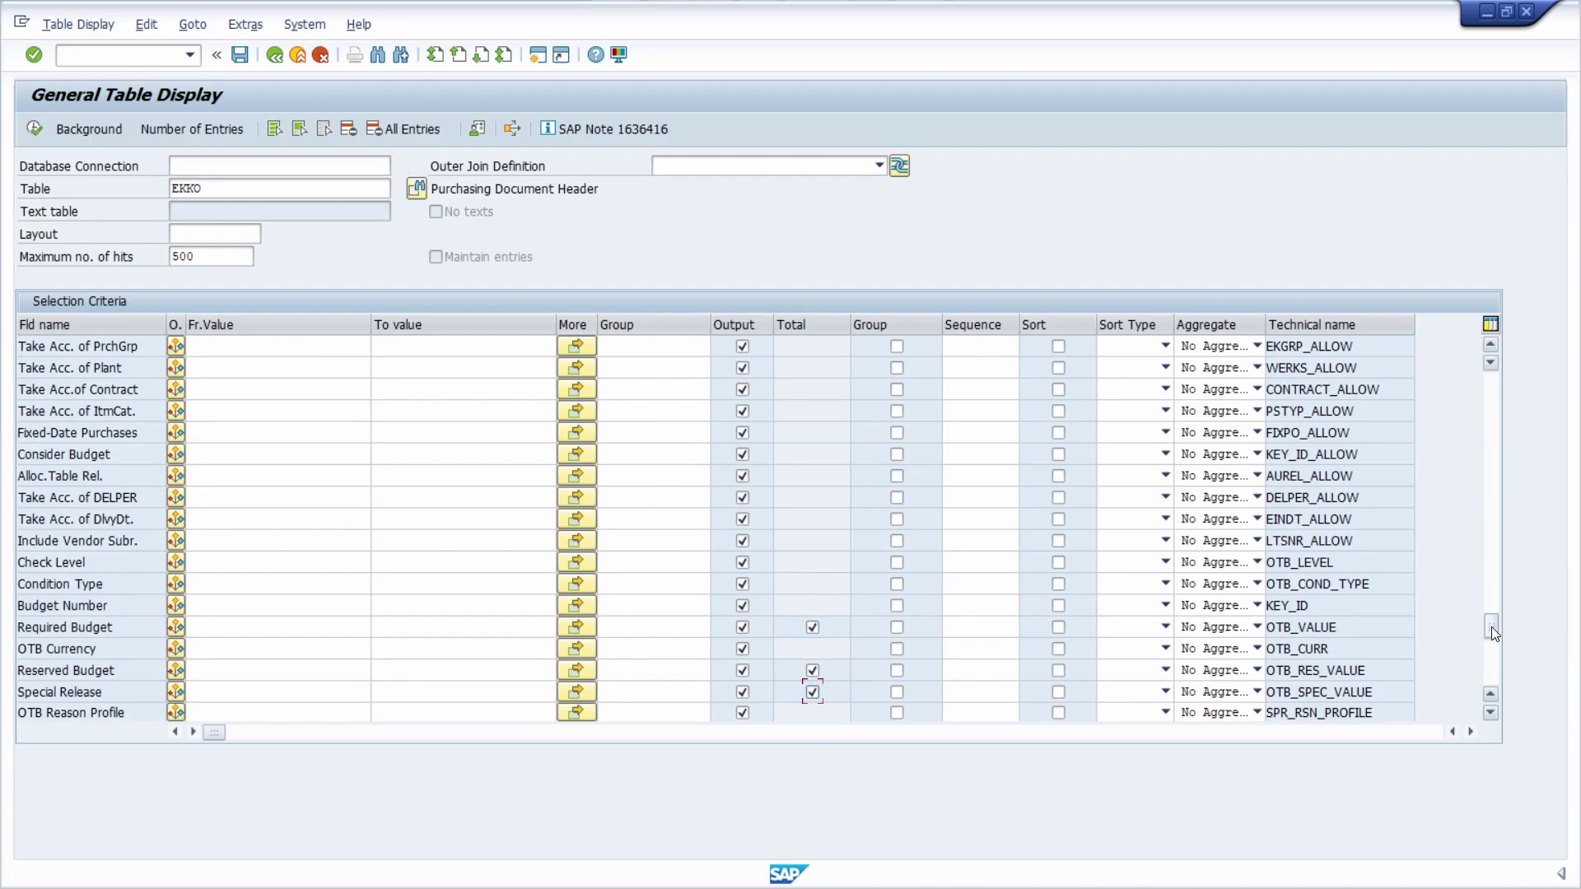
Step: Group by Purchasing Doc., Company Code and Document Type, display the entries found, and return to the selection criteria
left_click_drag(1490, 626, 1492, 371)
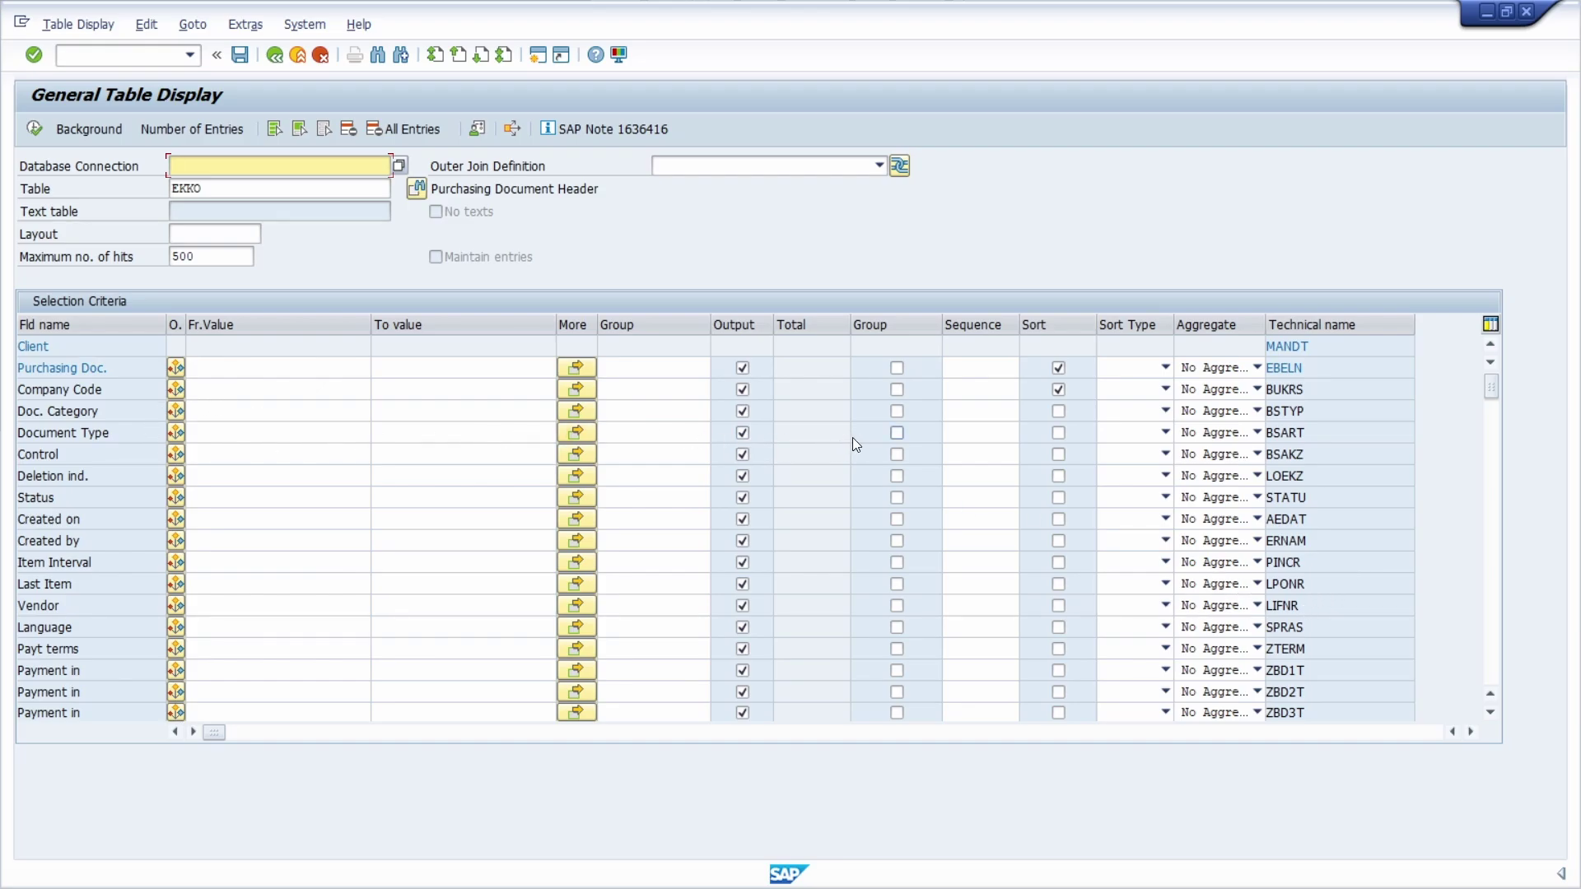
left_click(897, 433)
left_click(38, 127)
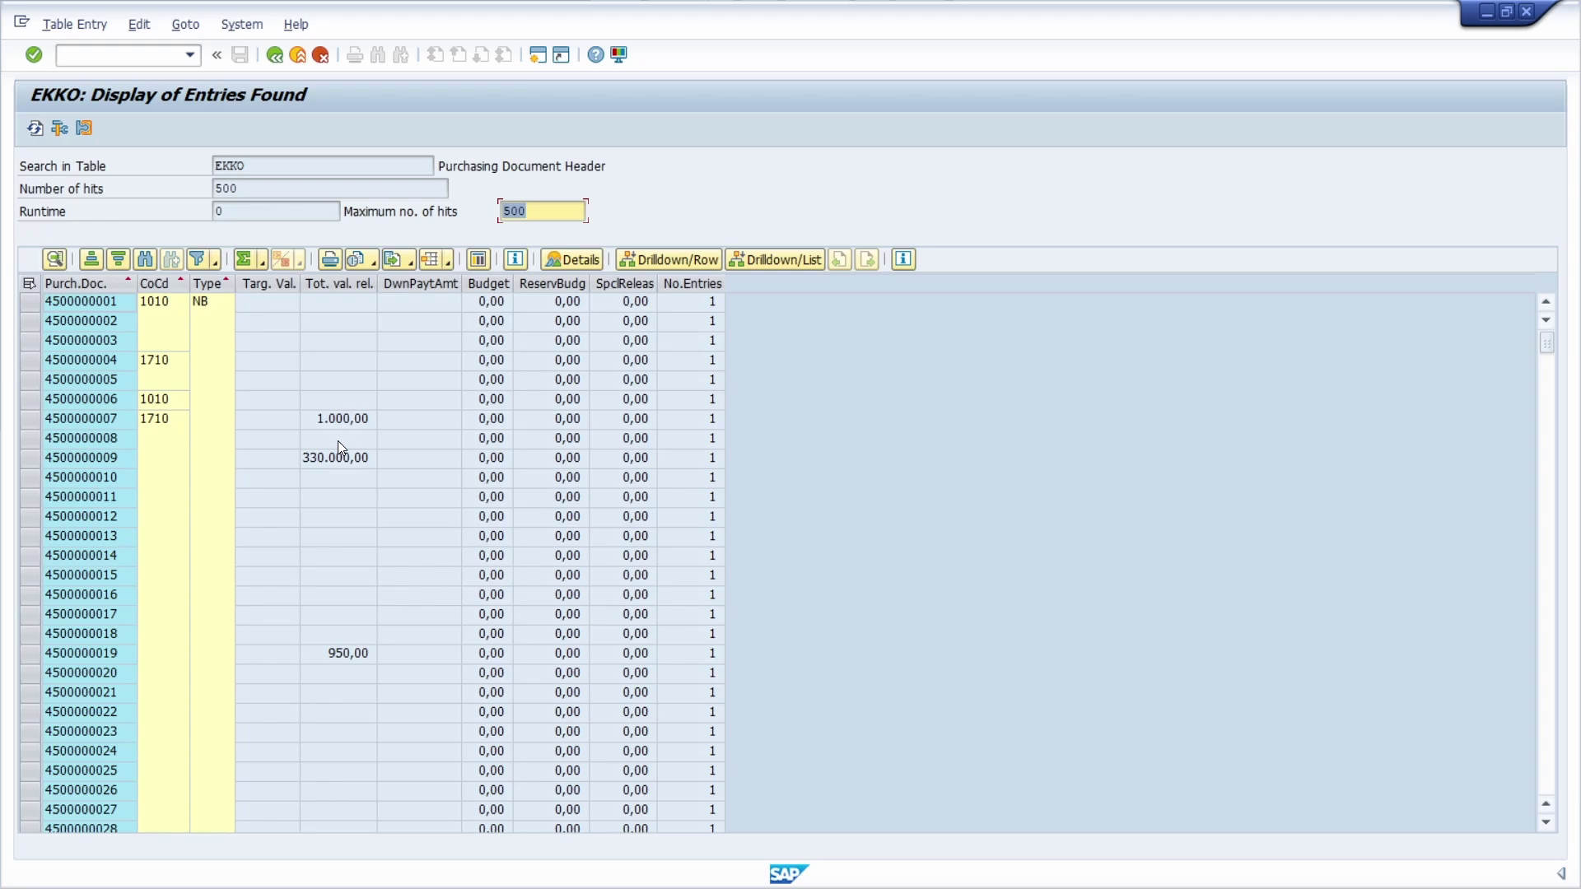
left_click(274, 55)
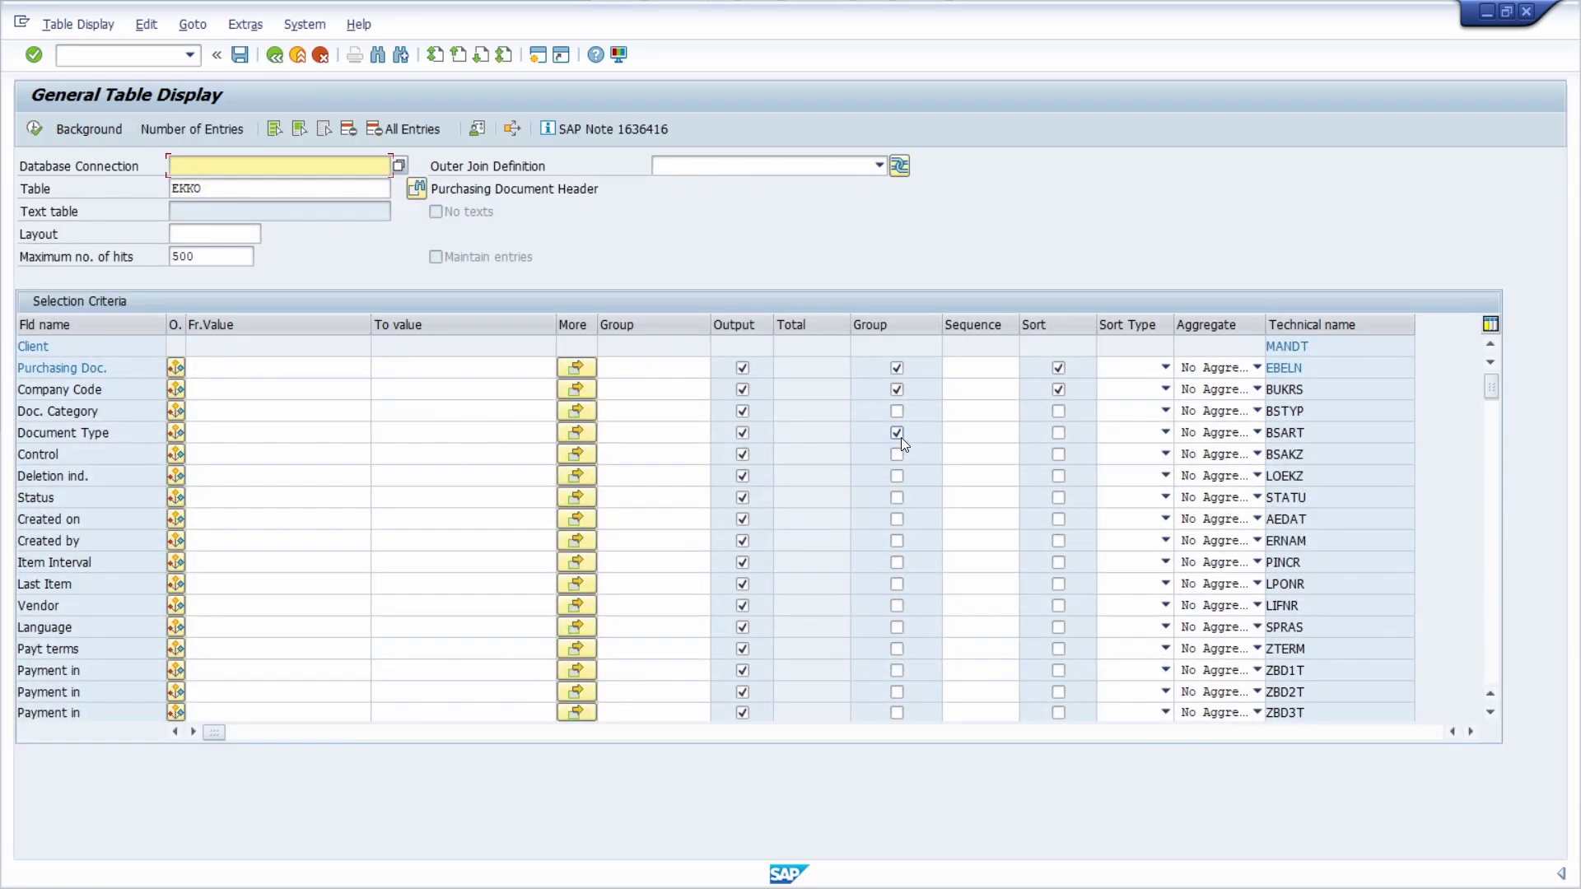
Step: Group the entries by Document Type only, display the resulting list, and return to the selection criteria
left_click(897, 389)
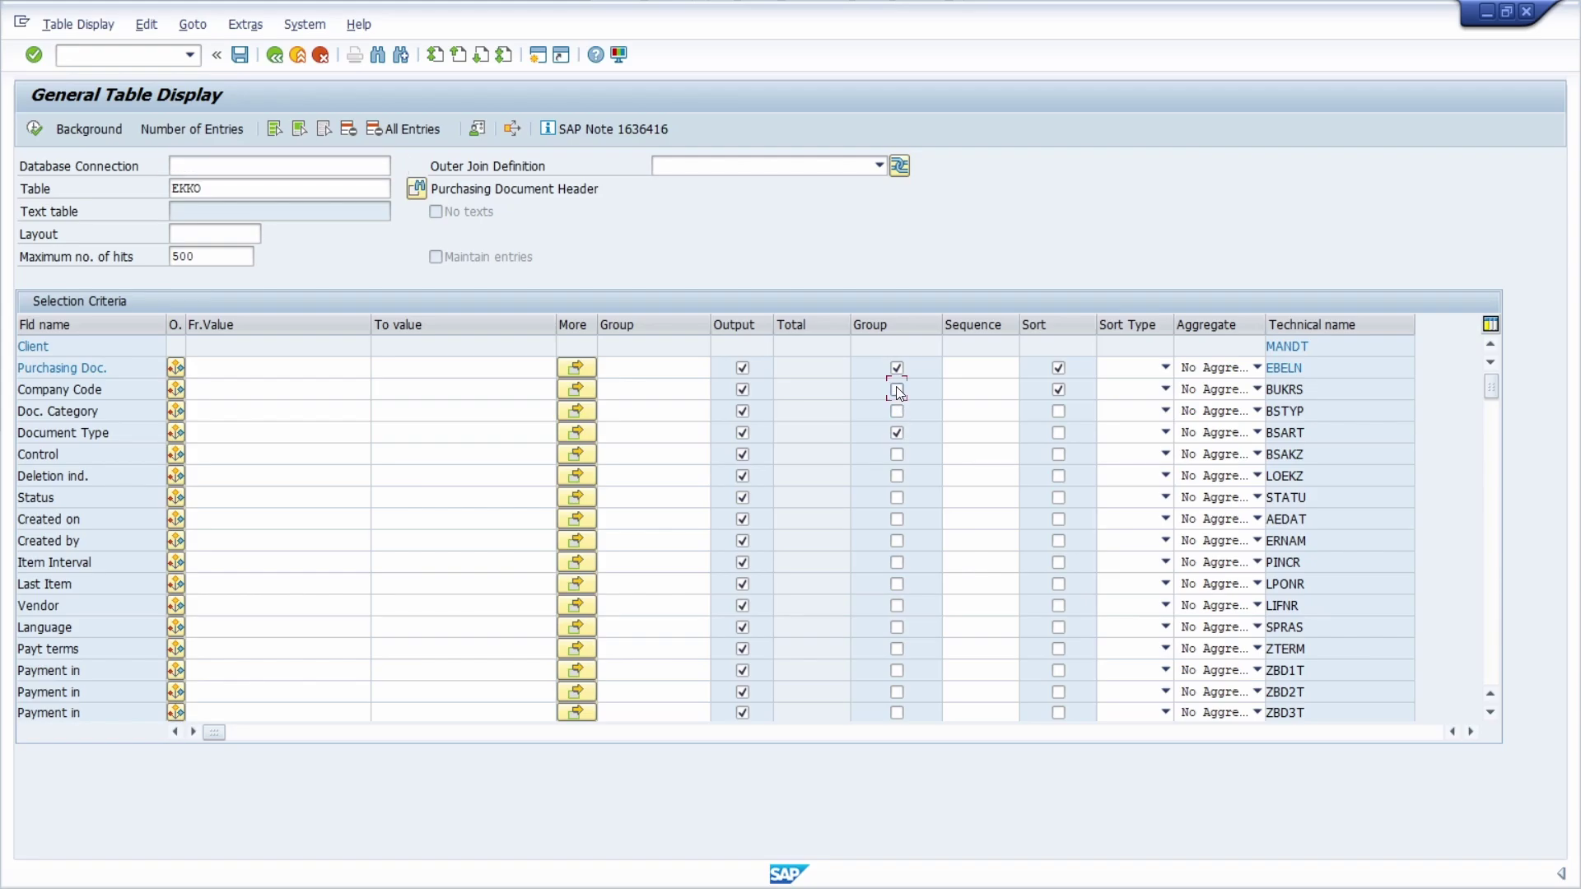
left_click(41, 128)
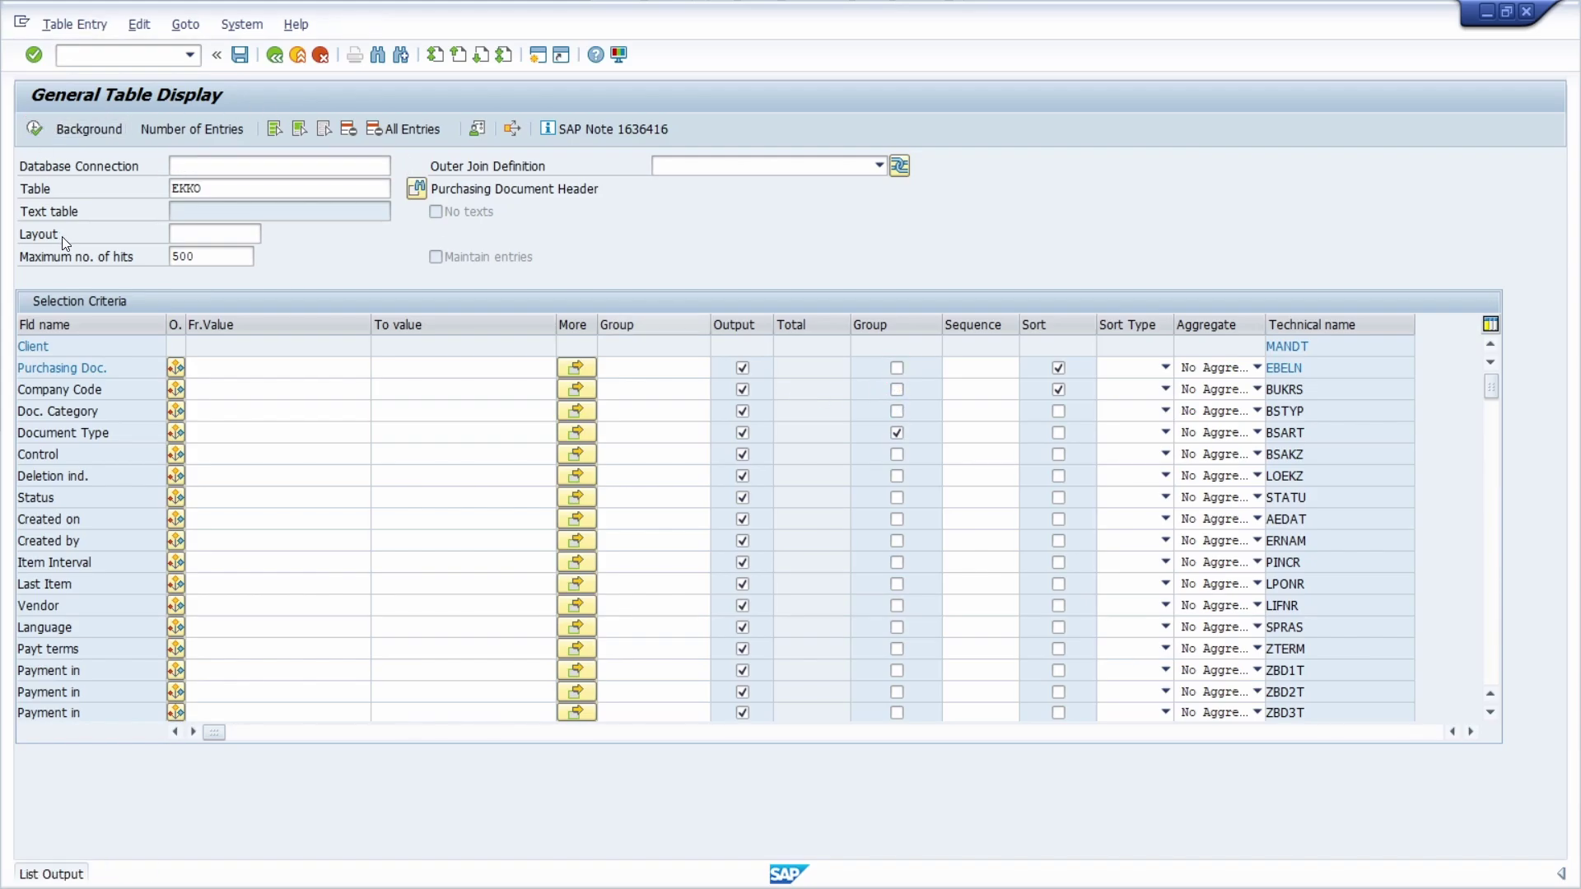
left_click(274, 55)
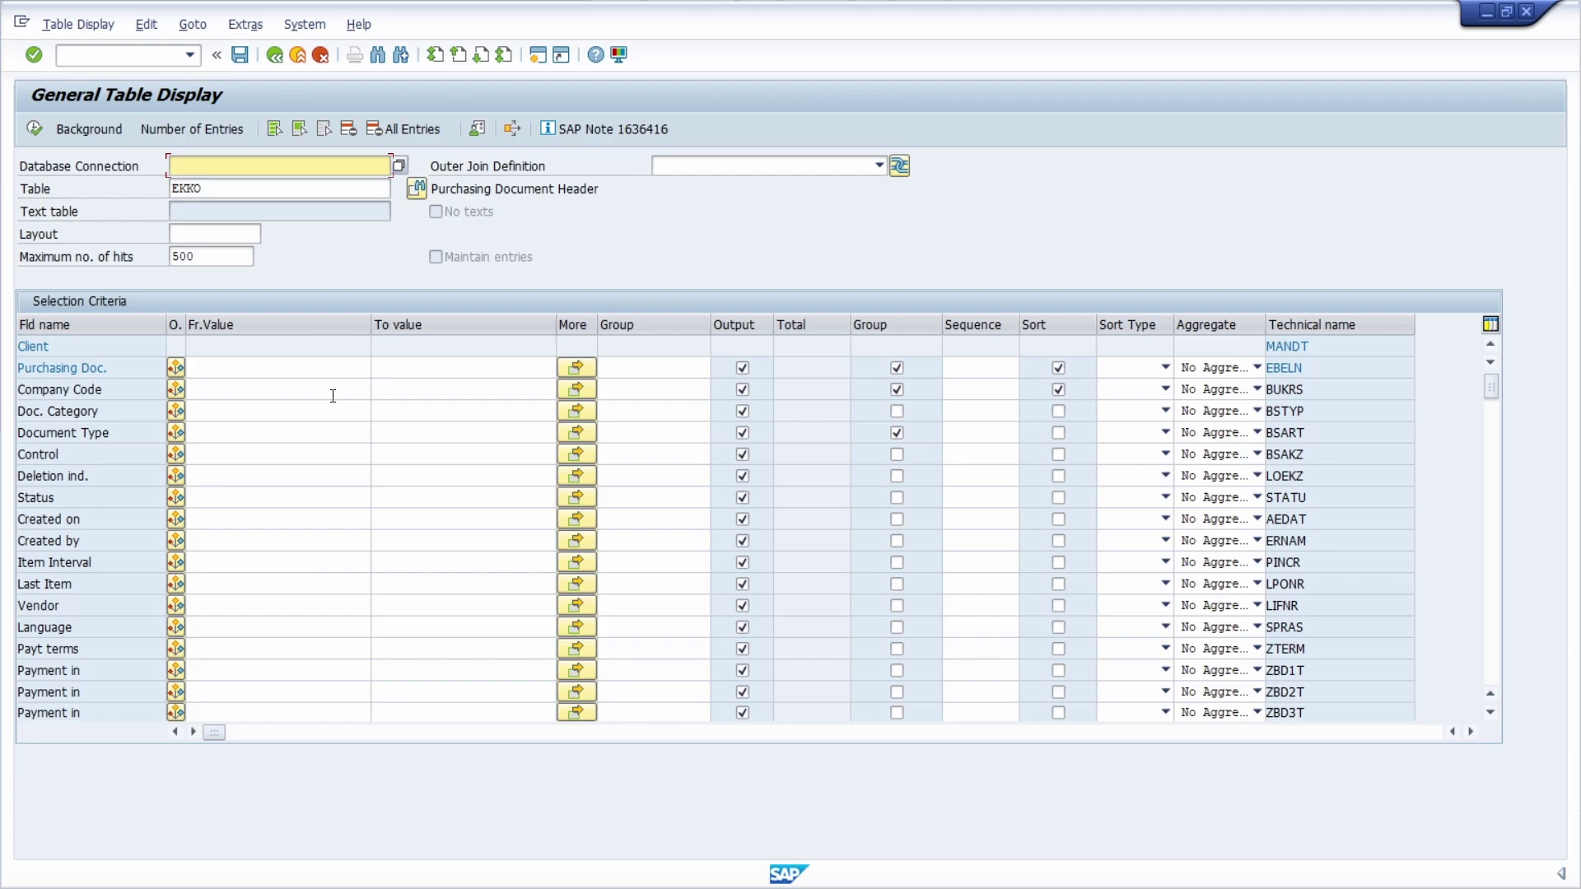
Step: Clear the Output marks of all fields and mark only Purchasing Doc., Company Code and Doc. Category for output
left_click(743, 327)
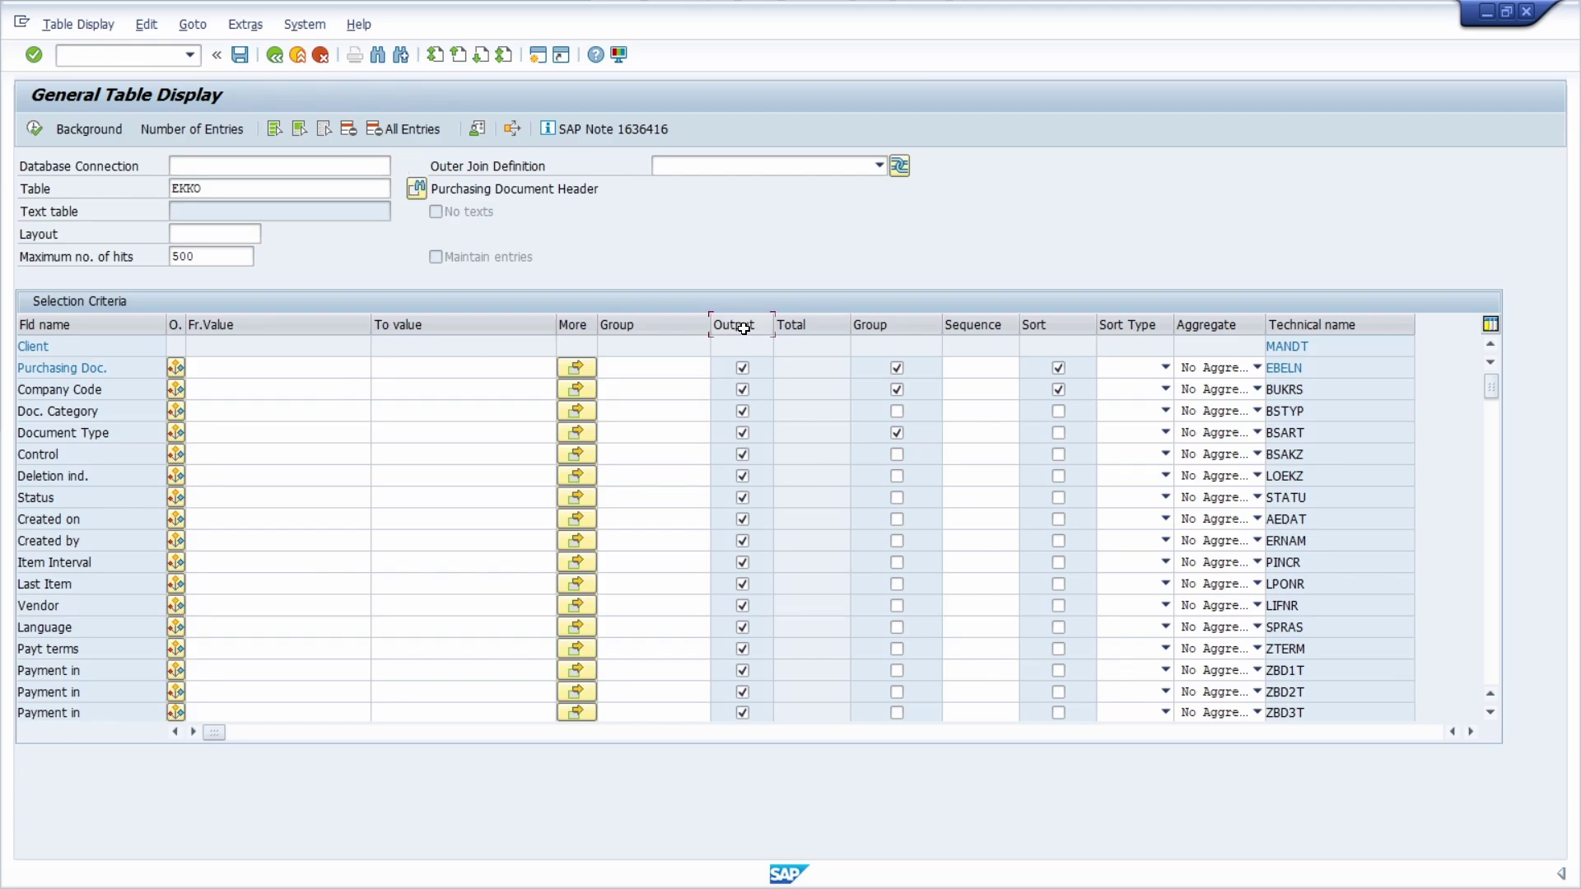
left_click(324, 130)
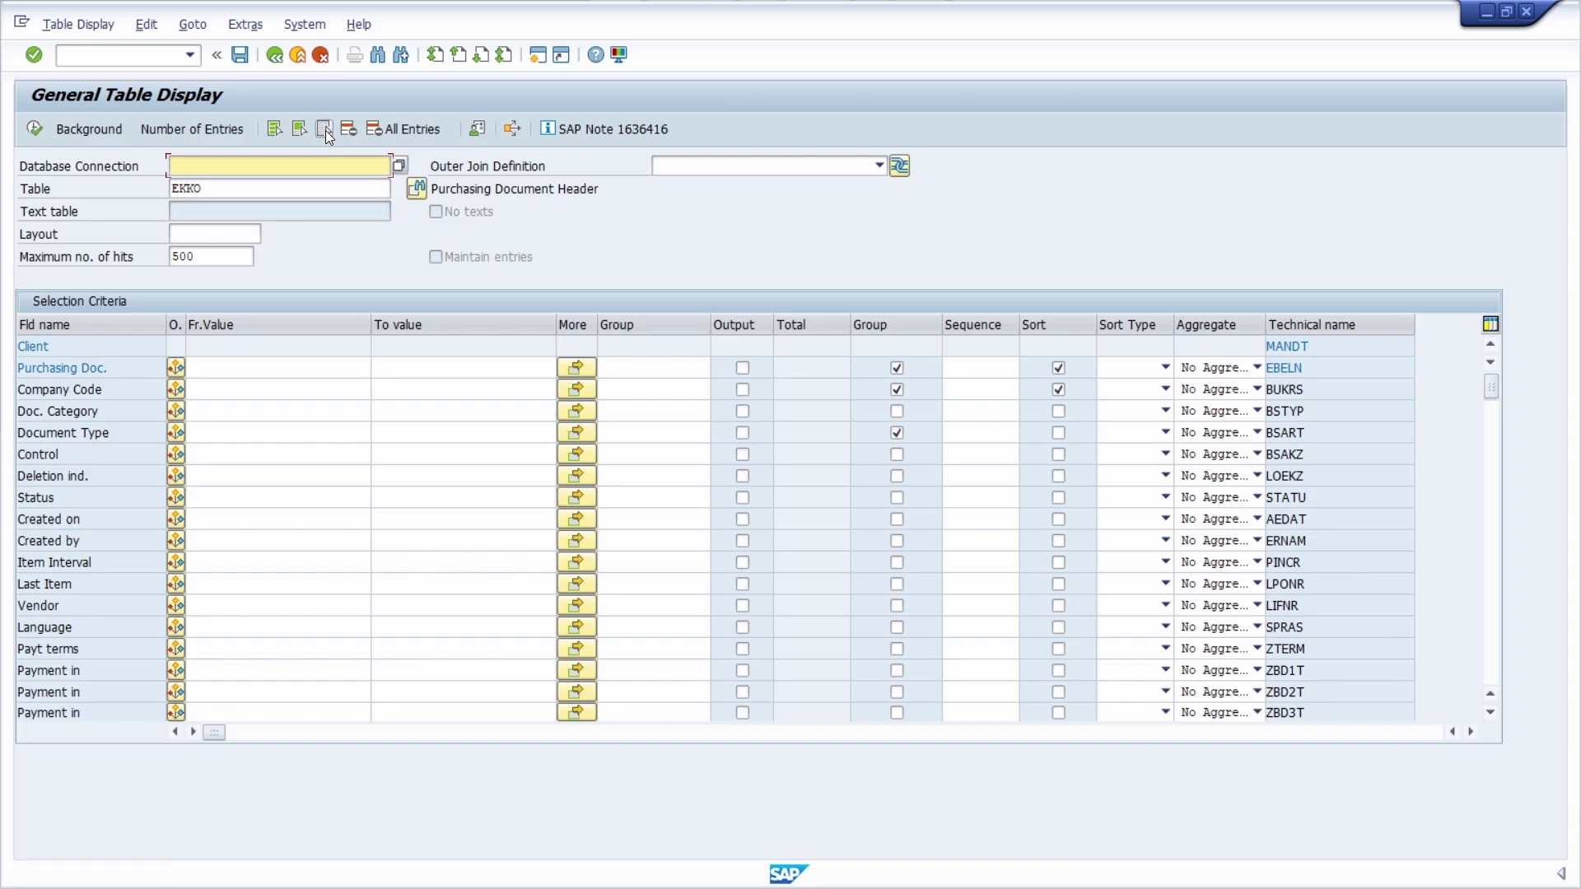
left_click(742, 368)
left_click(744, 389)
left_click(743, 411)
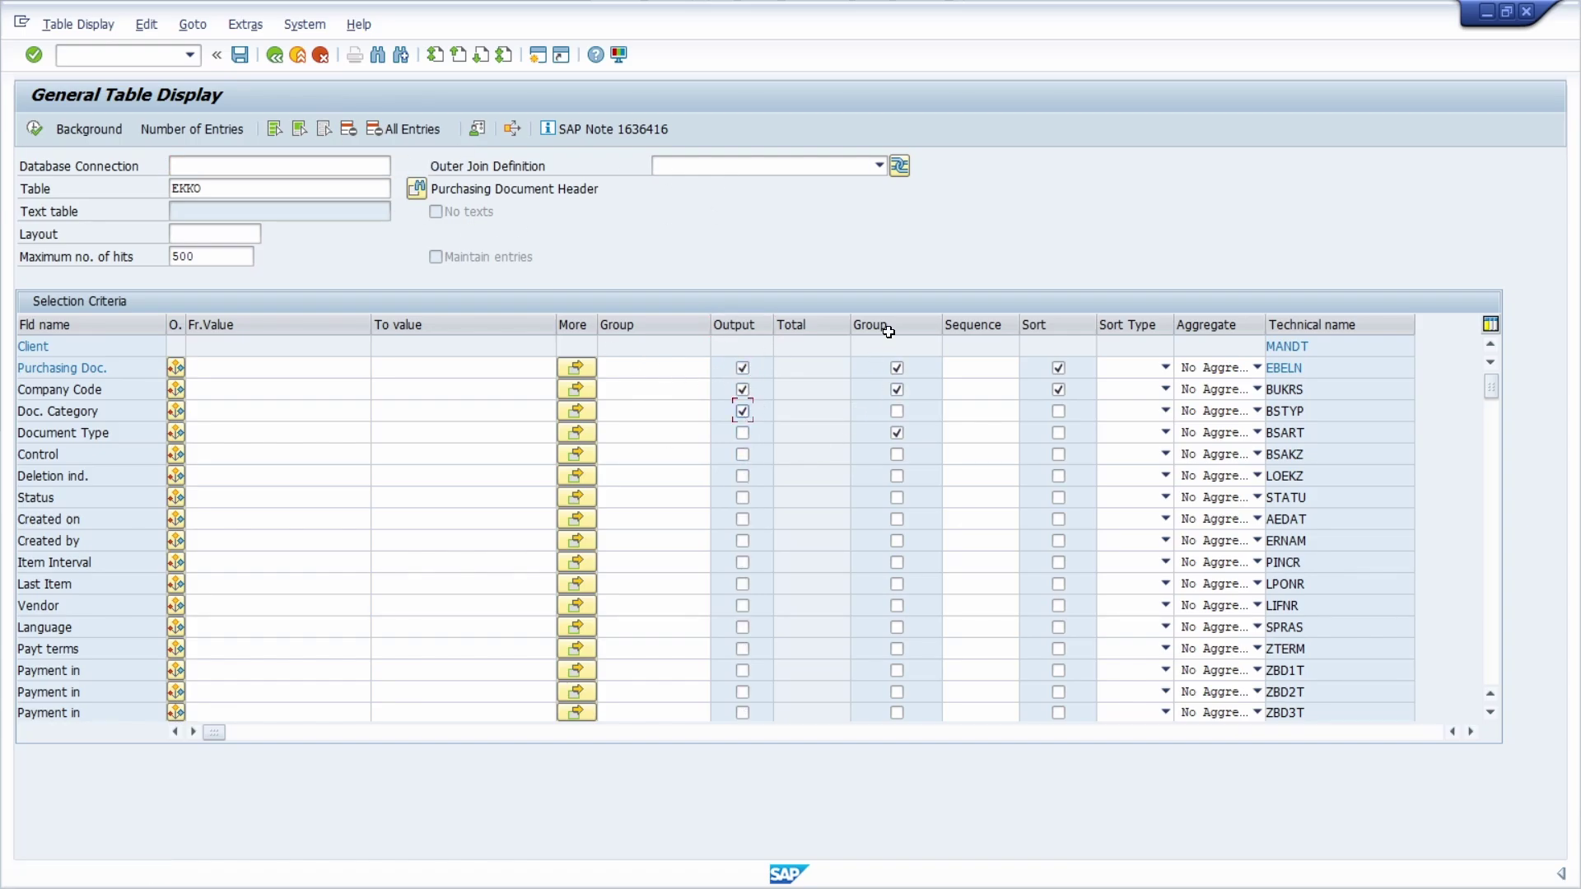
Step: Clear all Output, Group and Sort marks in the selection criteria
left_click(326, 129)
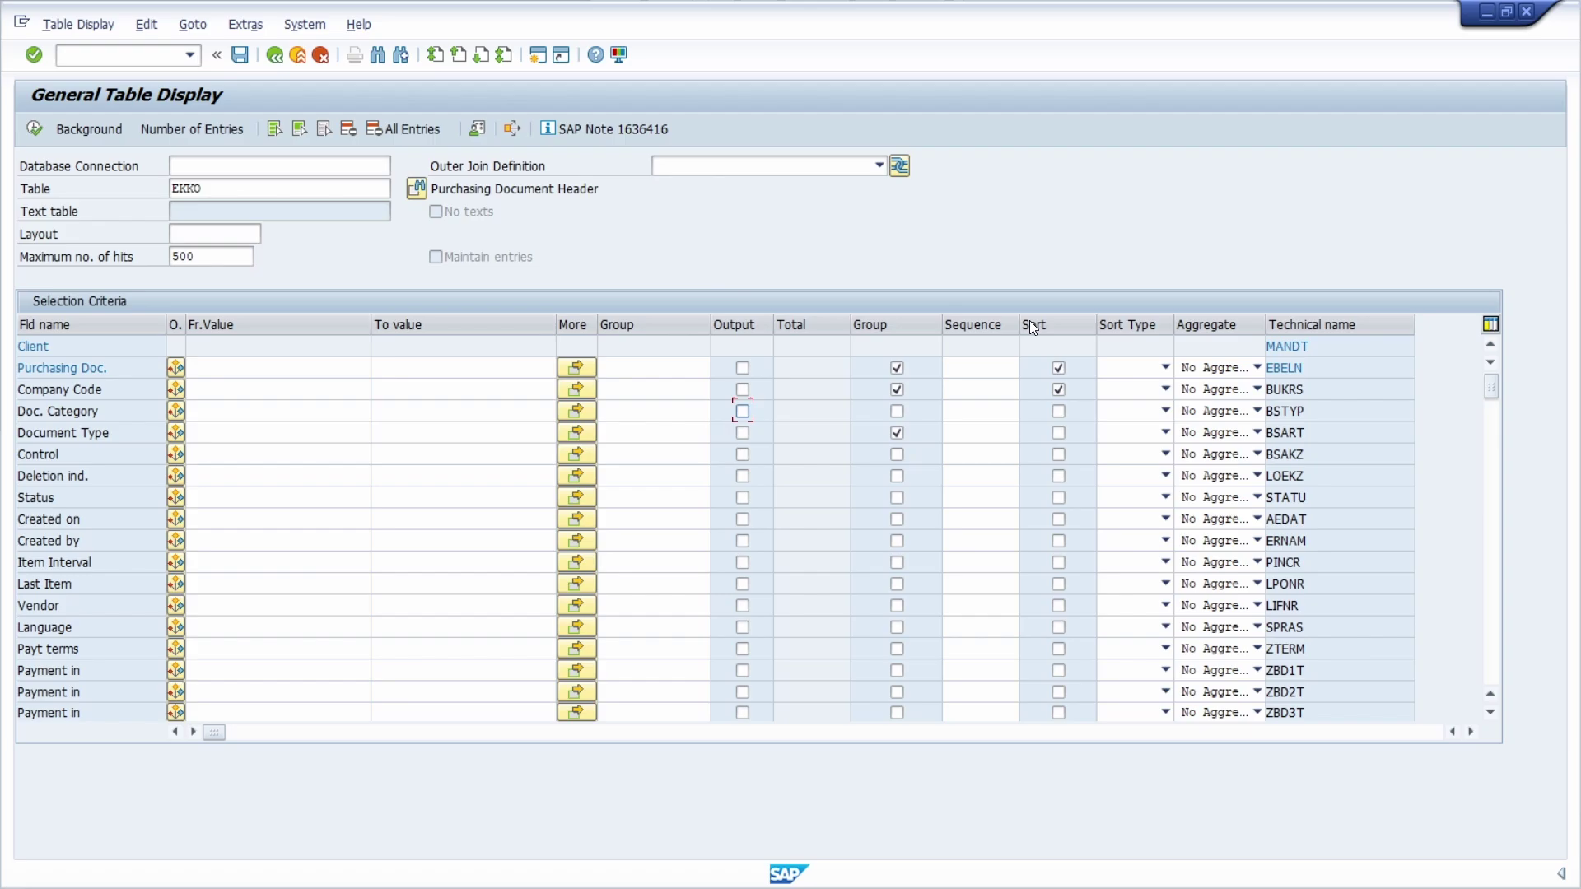
left_click(925, 320)
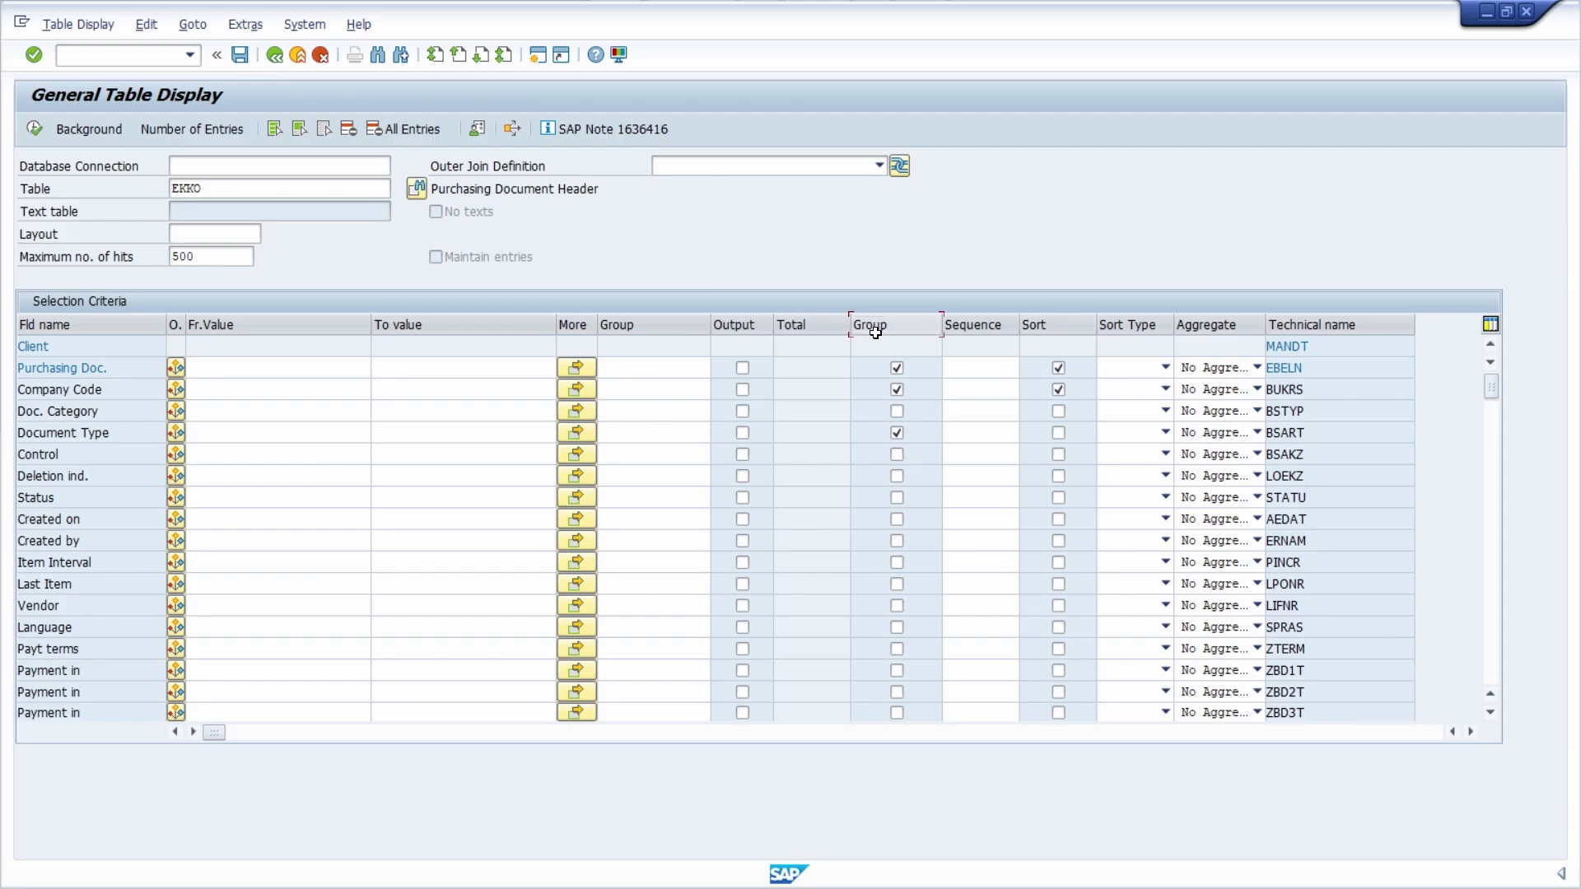
left_click(326, 129)
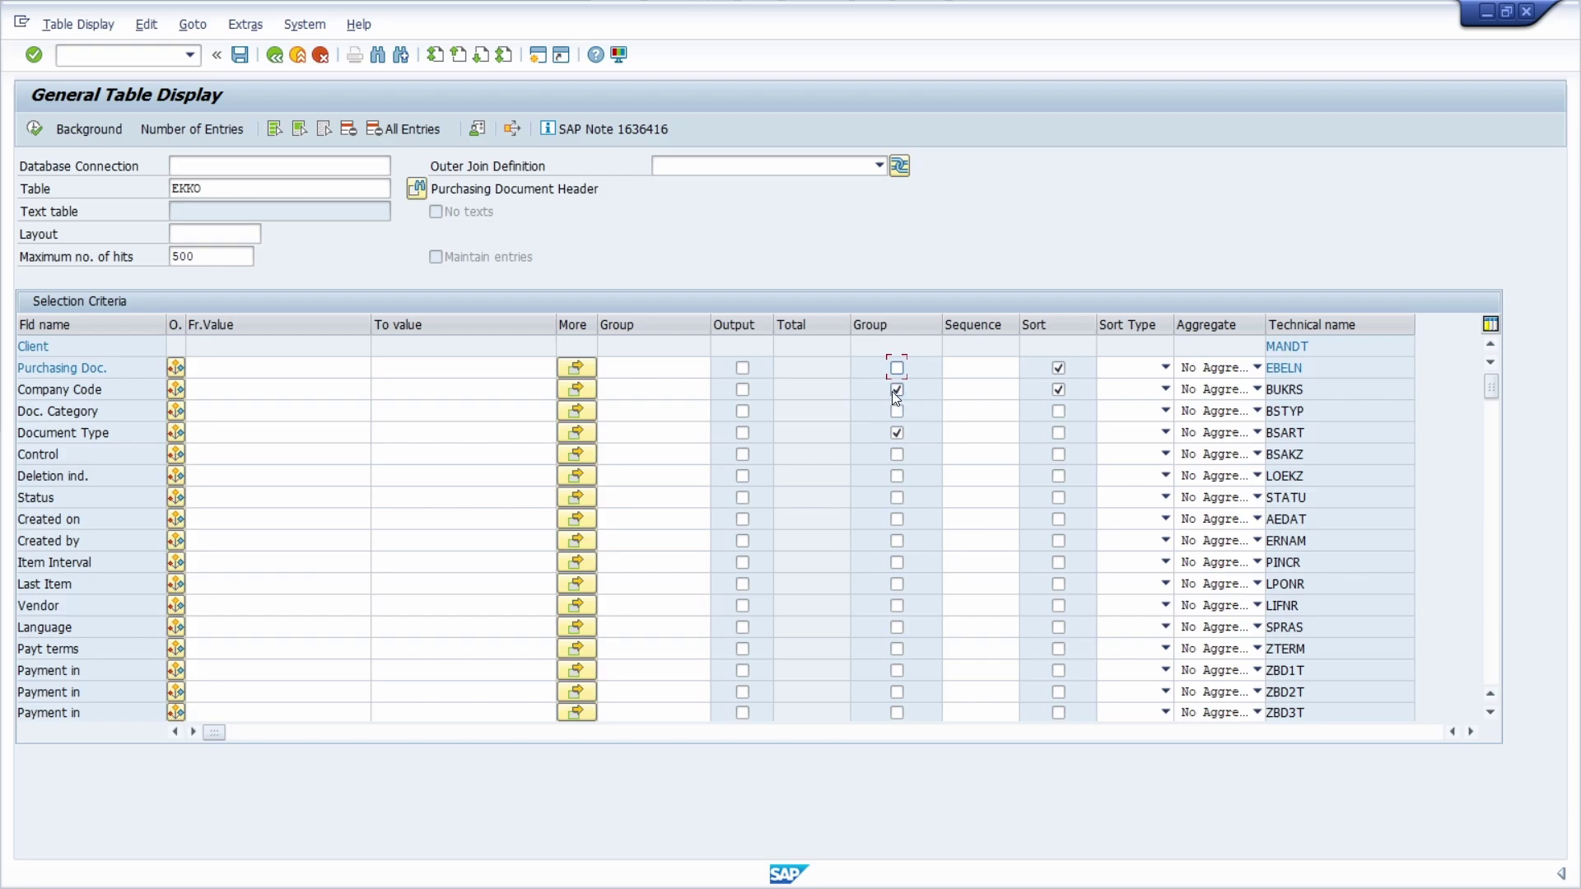
left_click(1058, 368)
left_click(1058, 388)
Step: Enter the transaction code SE16H for calling the transaction again
left_click(127, 58)
type("E")
type("SE16H")
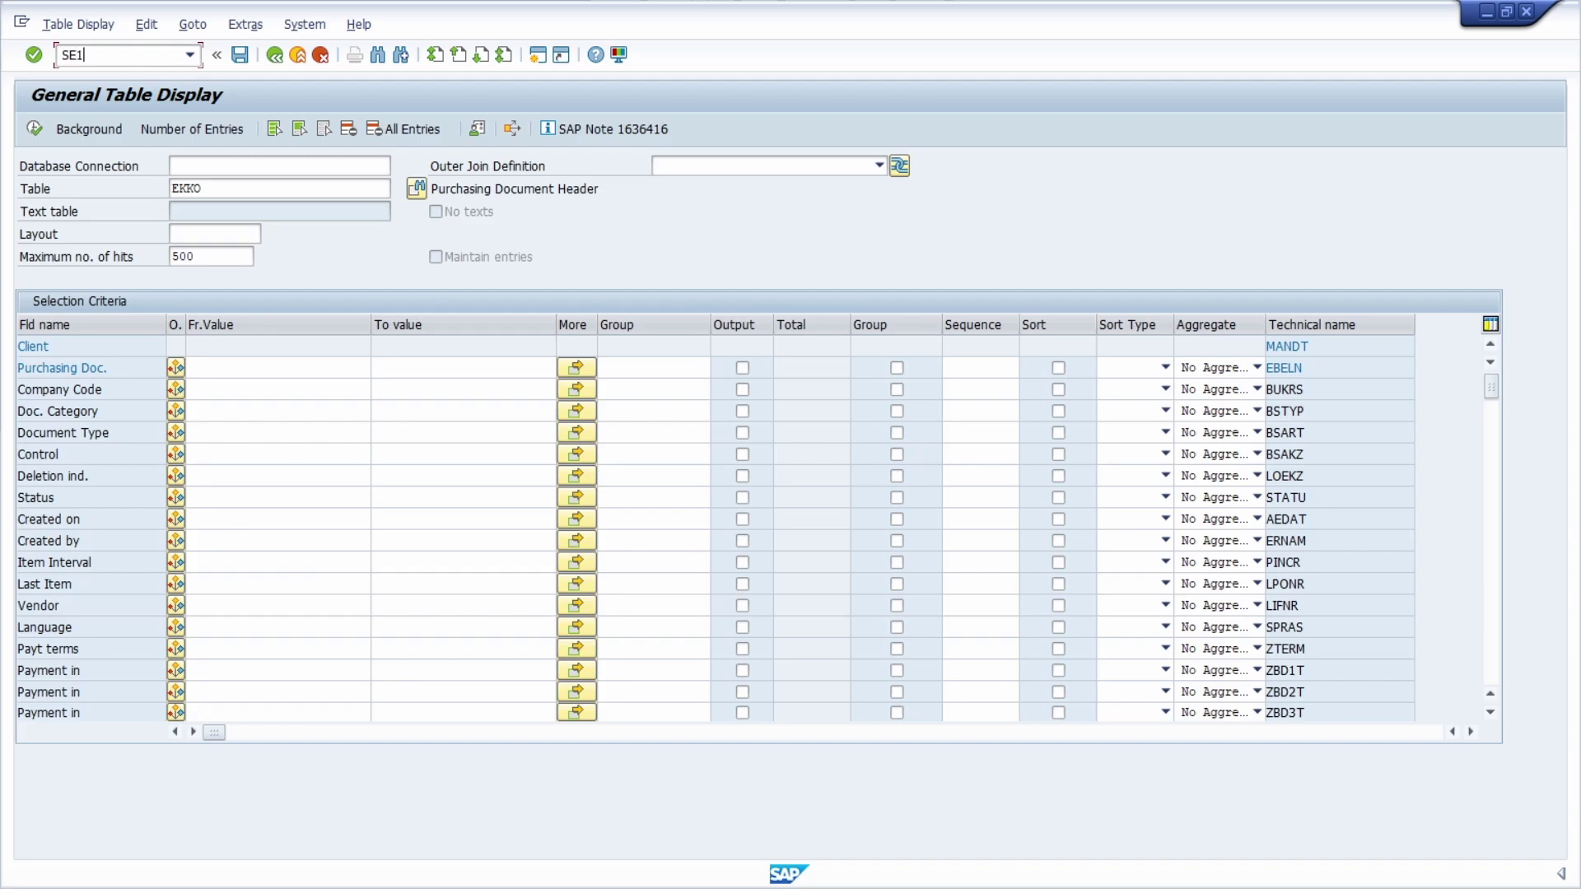